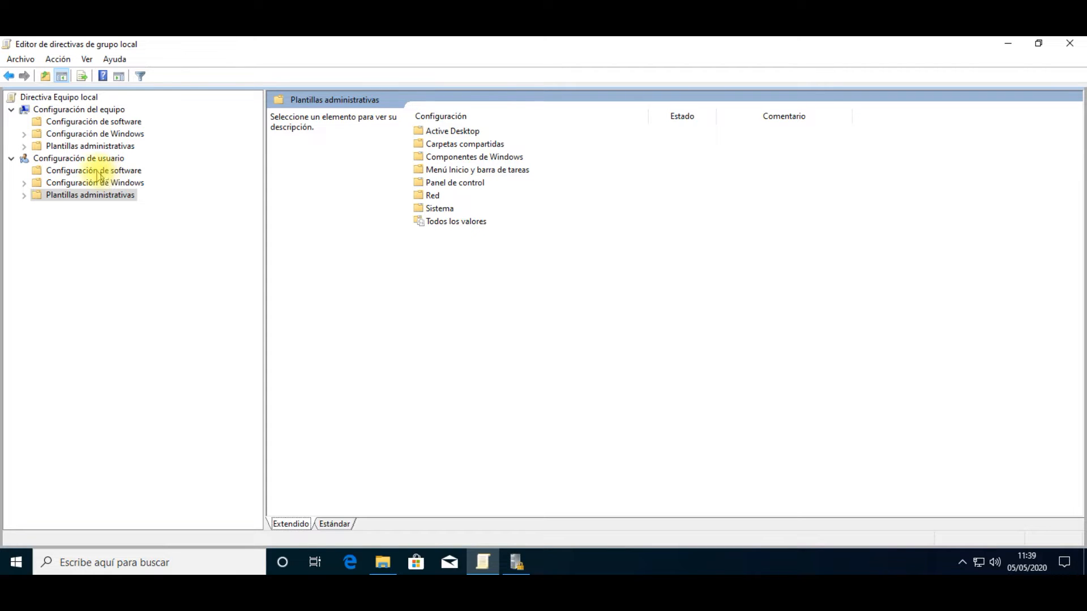
# - Browse the user configuration folders, expand Configuración de Windows and Plantillas administrativas, and open the Sistema policies
pyautogui.click(64, 171)
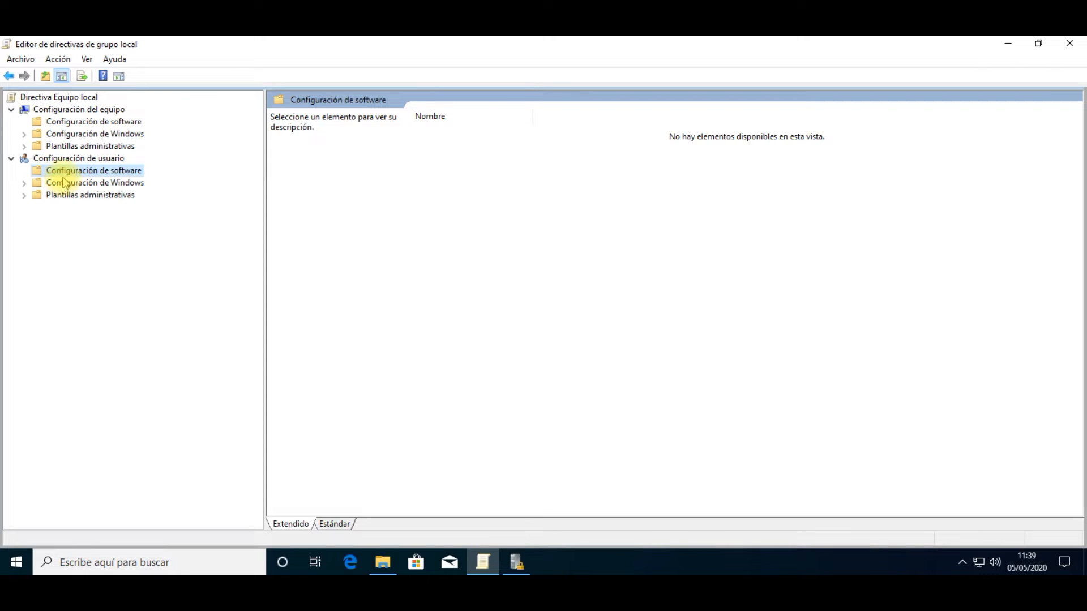
pyautogui.click(62, 186)
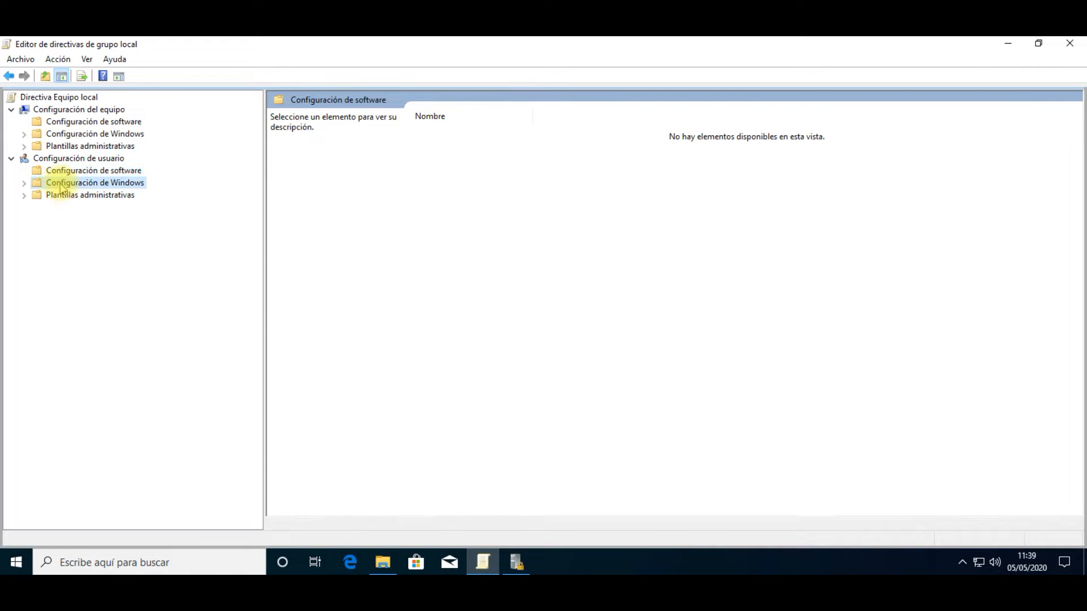
pyautogui.click(24, 183)
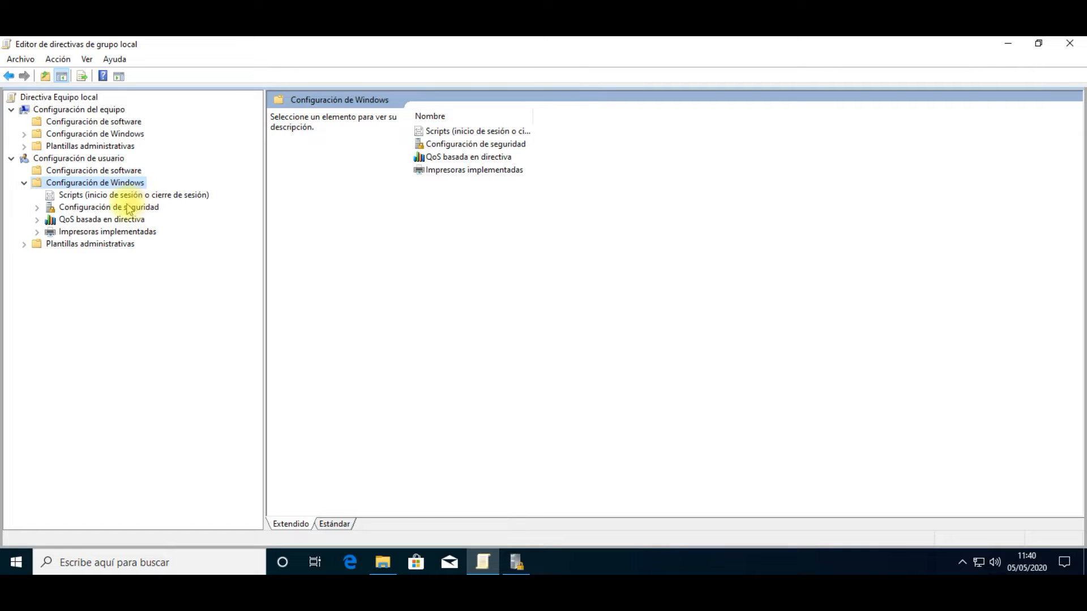
pyautogui.click(24, 245)
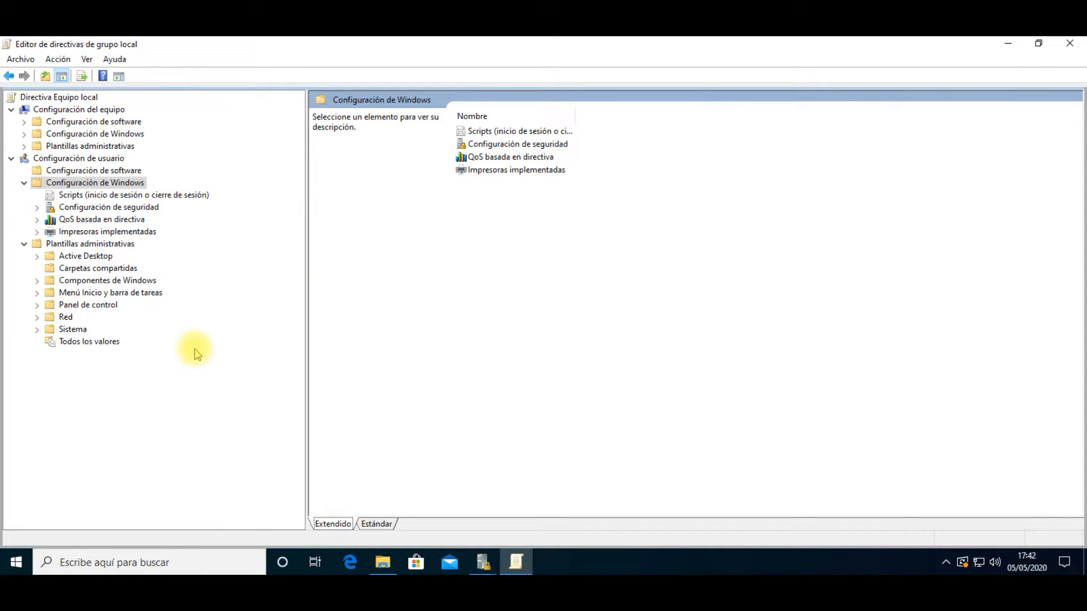
pyautogui.click(68, 331)
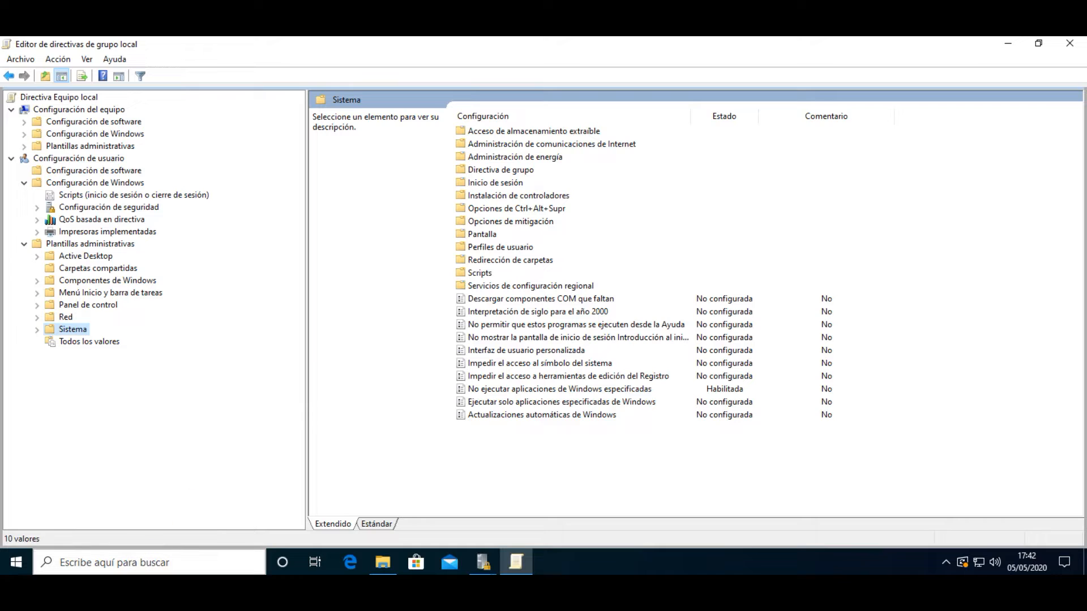
# - Find cmd through the Windows search and open the Símbolo del sistema to test access to it
pyautogui.click(129, 564)
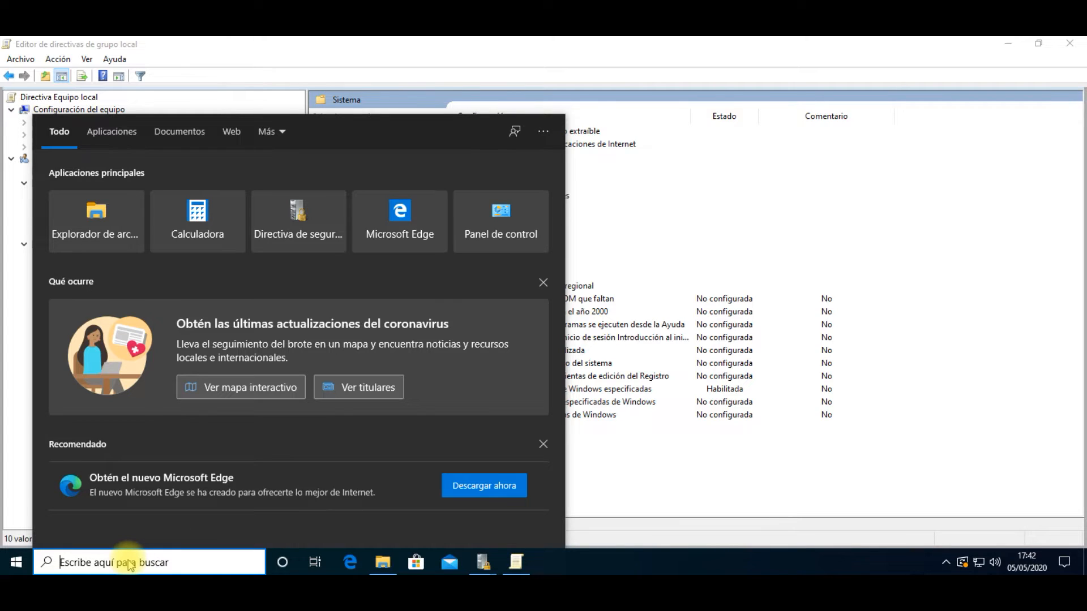
pyautogui.write('cmd')
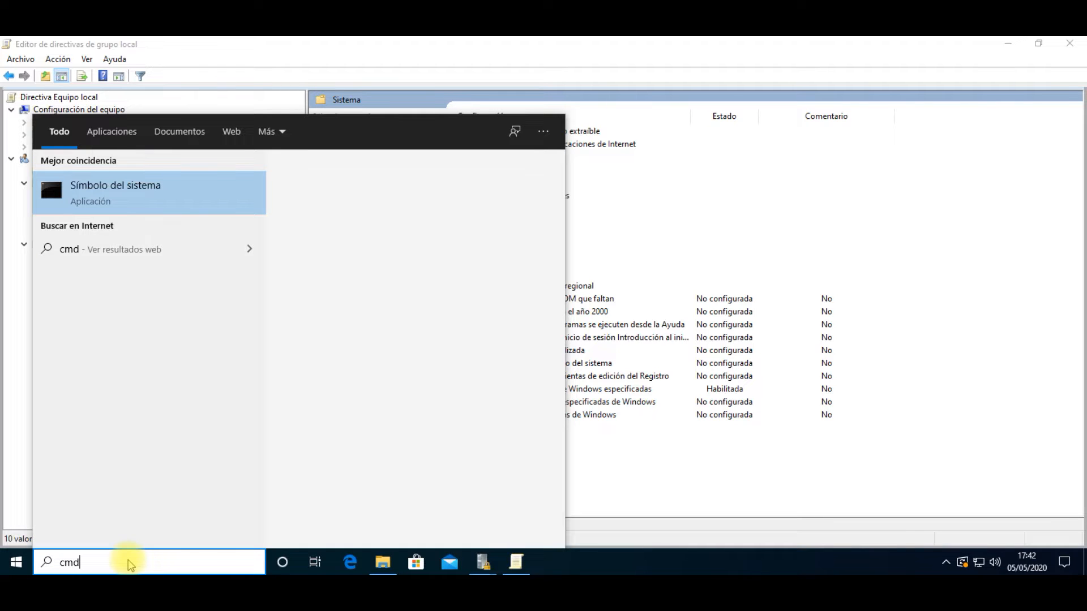
pyautogui.click(327, 304)
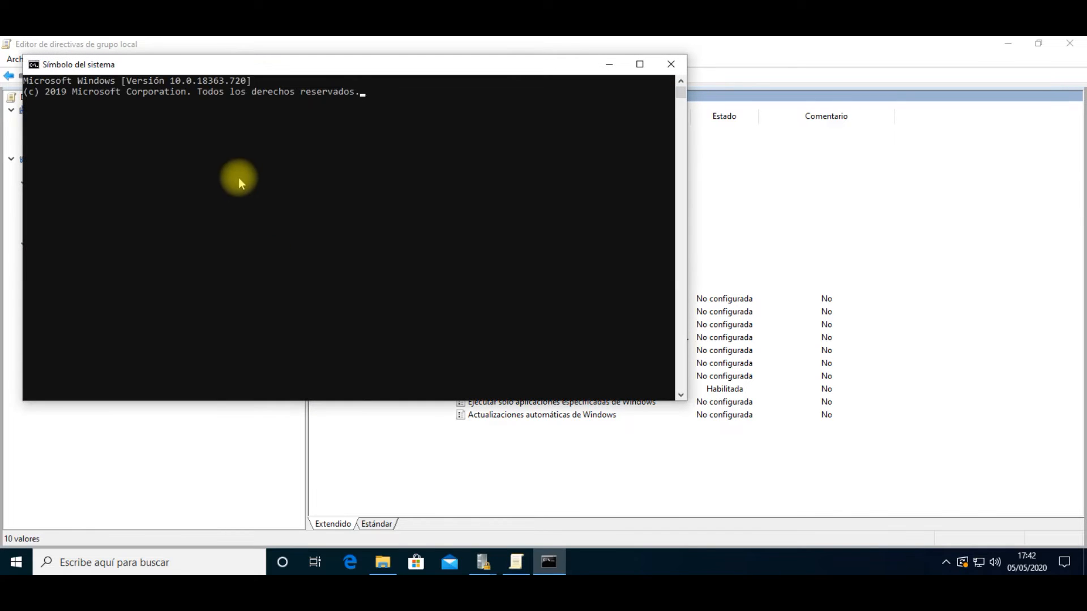
pyautogui.click(142, 119)
pyautogui.write('aslkjdfhlkjad')
pyautogui.press('BackSpace')
pyautogui.press('BackSpace')
pyautogui.press('BackSpace')
pyautogui.press('BackSpace')
pyautogui.press('BackSpace')
pyautogui.press('BackSpace')
pyautogui.press('BackSpace')
pyautogui.press('BackSpace')
pyautogui.press('BackSpace')
pyautogui.press('BackSpace')
pyautogui.press('BackSpace')
pyautogui.press('BackSpace')
pyautogui.press('BackSpace')
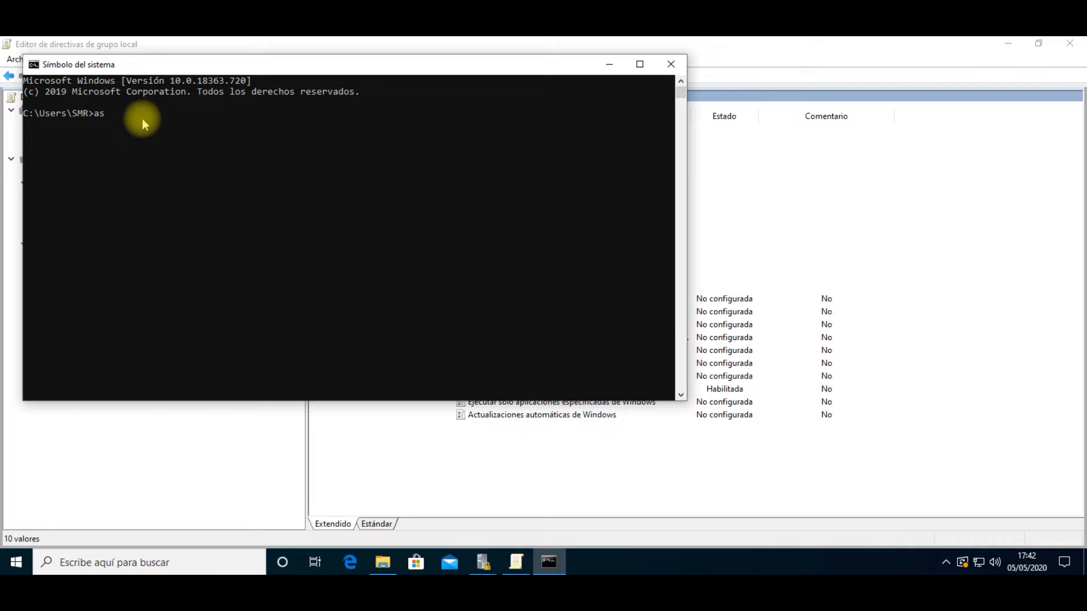
# - List the contents of the current user folder with the dir command and close the Símbolo del sistema window
pyautogui.write('dir')
pyautogui.press('Return')
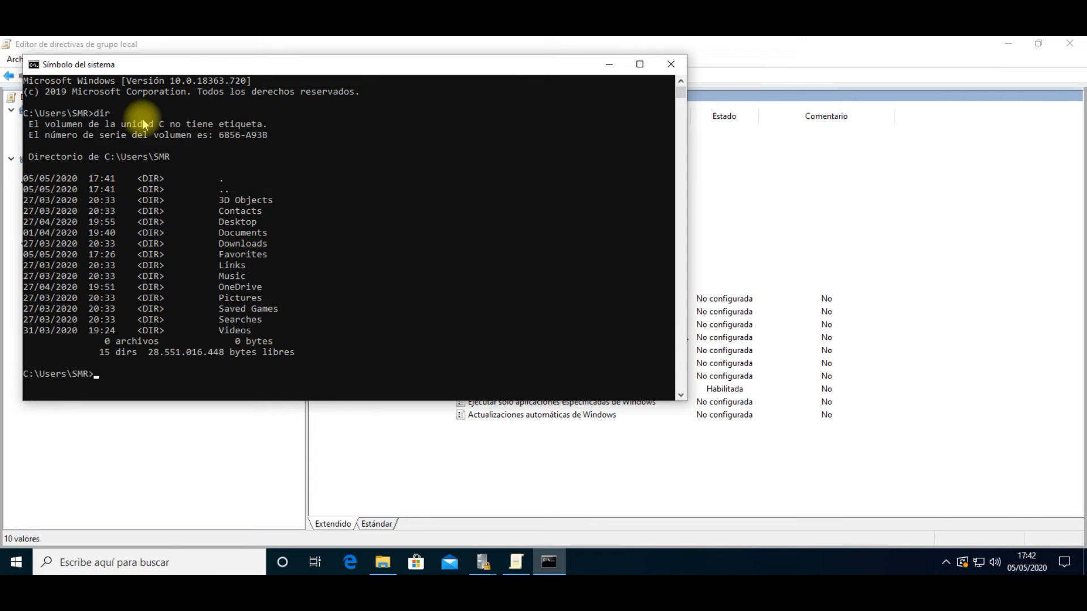
pyautogui.click(671, 65)
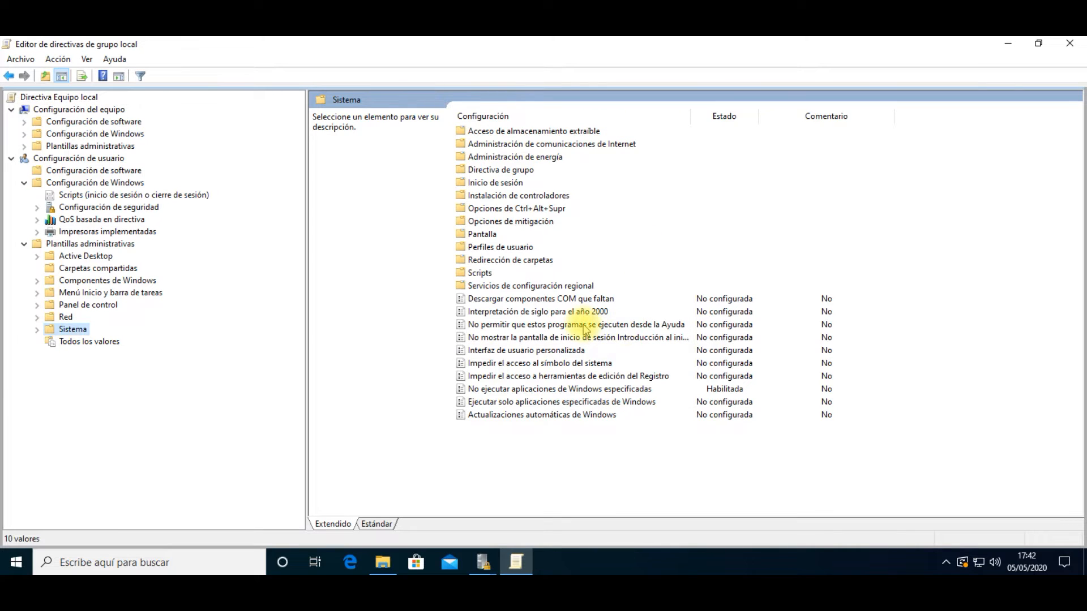
# - Set the user policy "Impedir el acceso al símbolo del sistema" to Habilitada with script processing deactivation set to No, and apply it
pyautogui.click(553, 364)
pyautogui.click(553, 365)
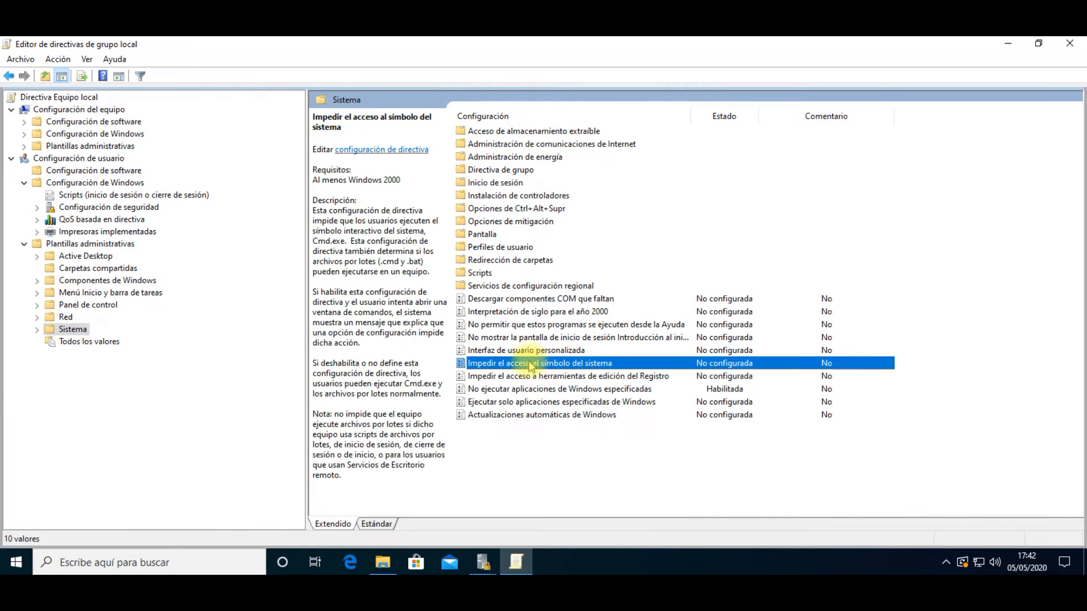
pyautogui.doubleClick(589, 365)
pyautogui.click(95, 176)
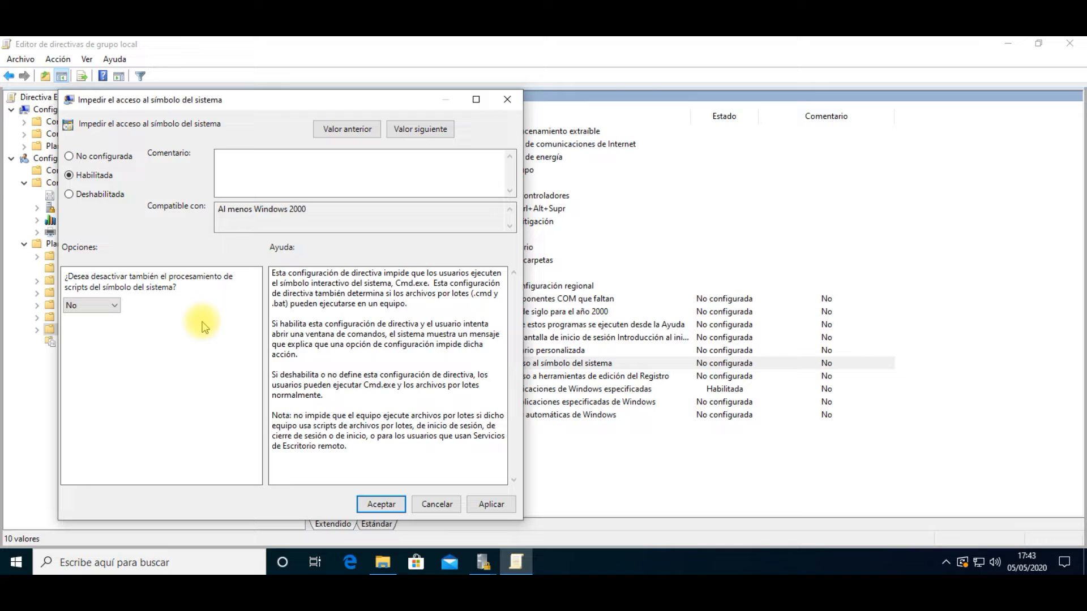
pyautogui.click(115, 309)
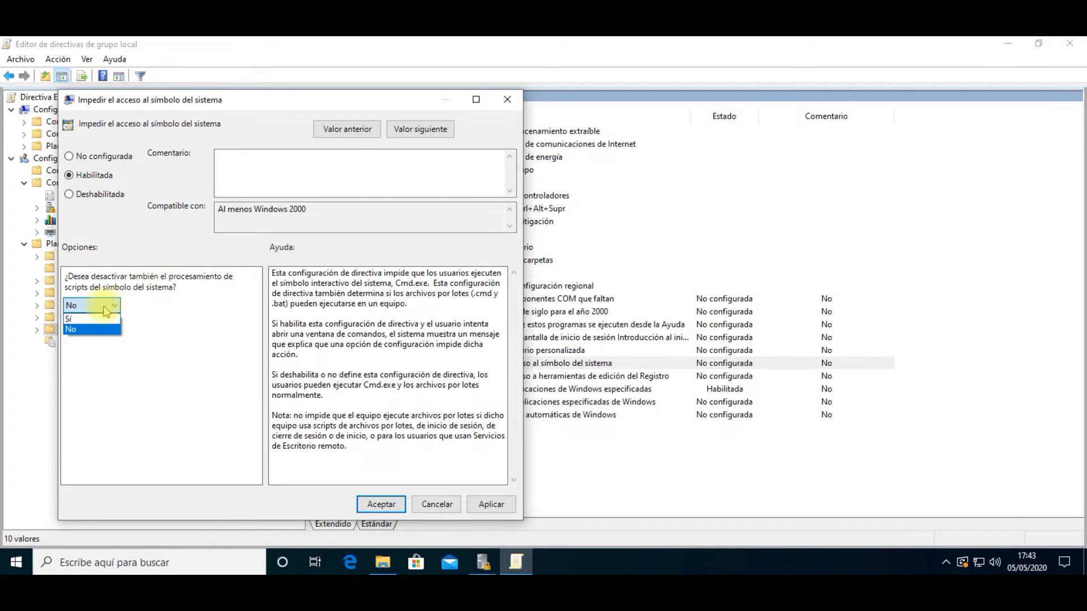
pyautogui.click(89, 318)
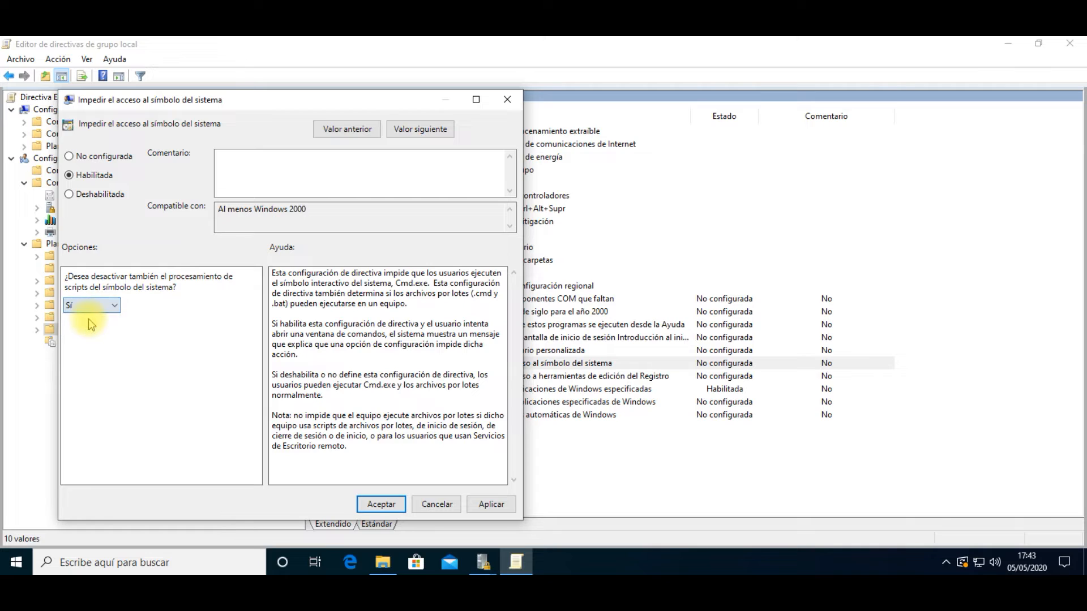
pyautogui.click(116, 306)
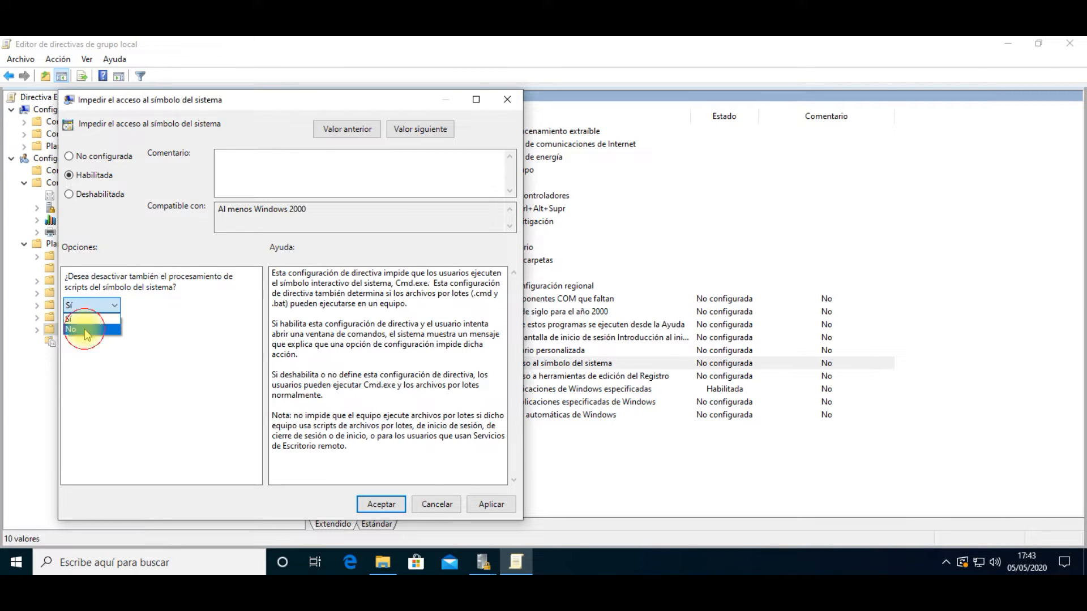
pyautogui.click(85, 330)
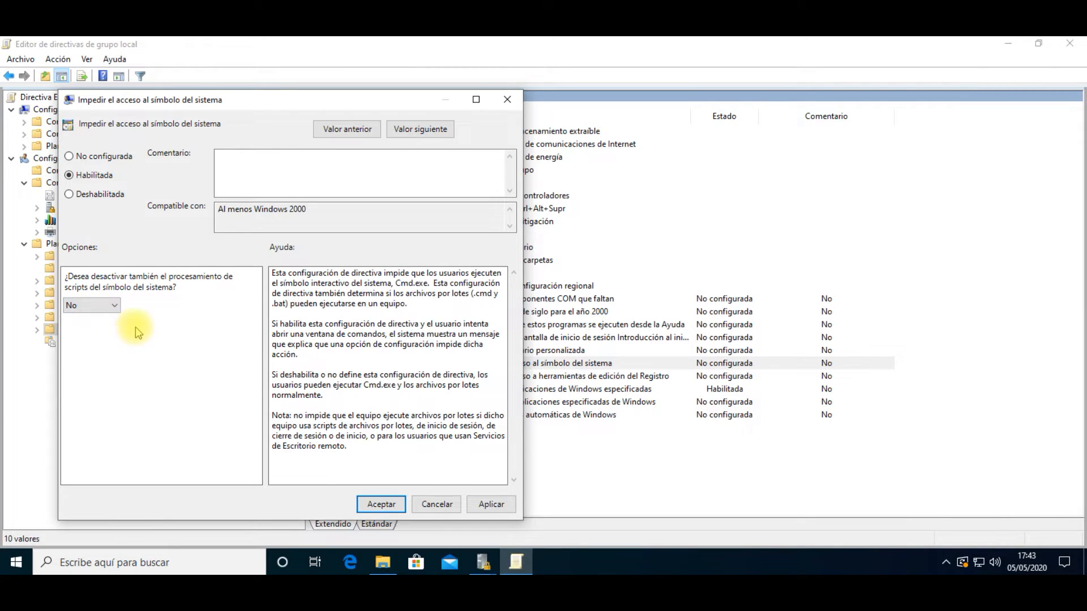
pyautogui.click(488, 506)
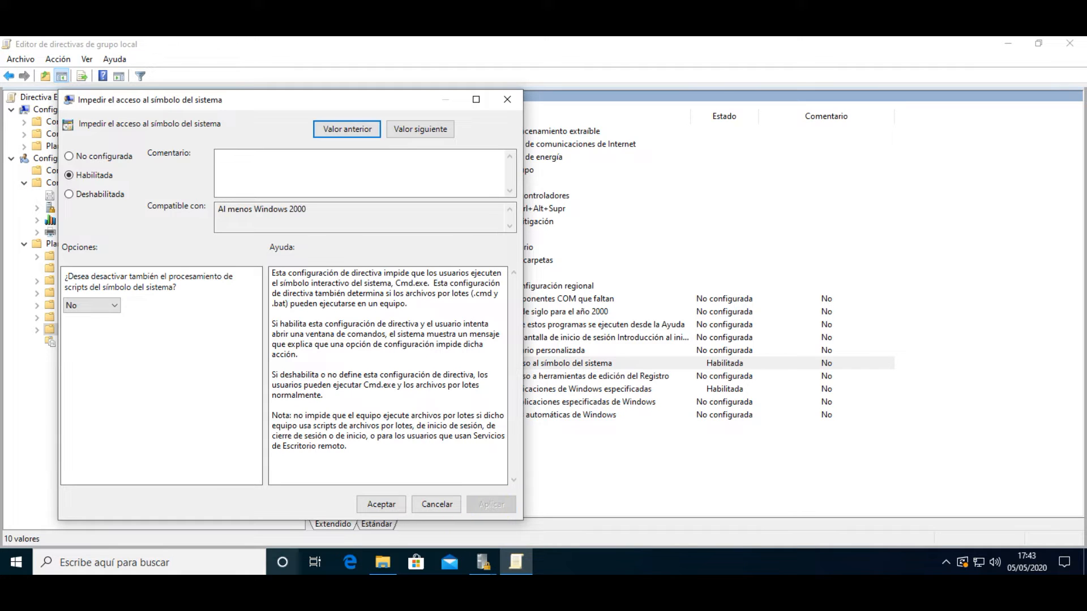
# - Open the Símbolo del sistema from the Windows search to check the effect of the enabled policy, and close its window
pyautogui.click(124, 562)
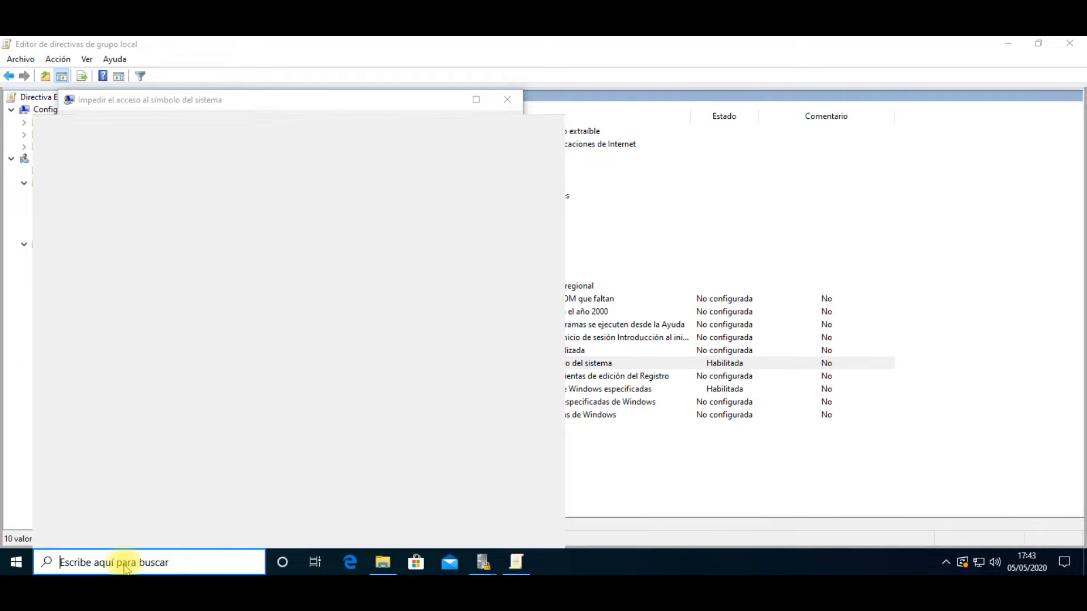
pyautogui.write('c')
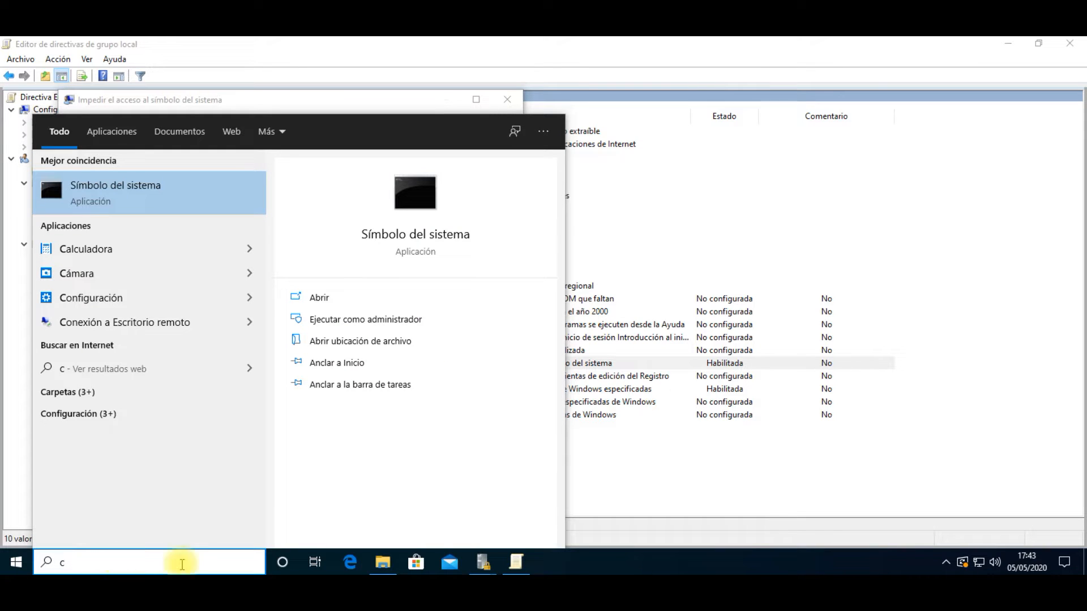
pyautogui.click(321, 298)
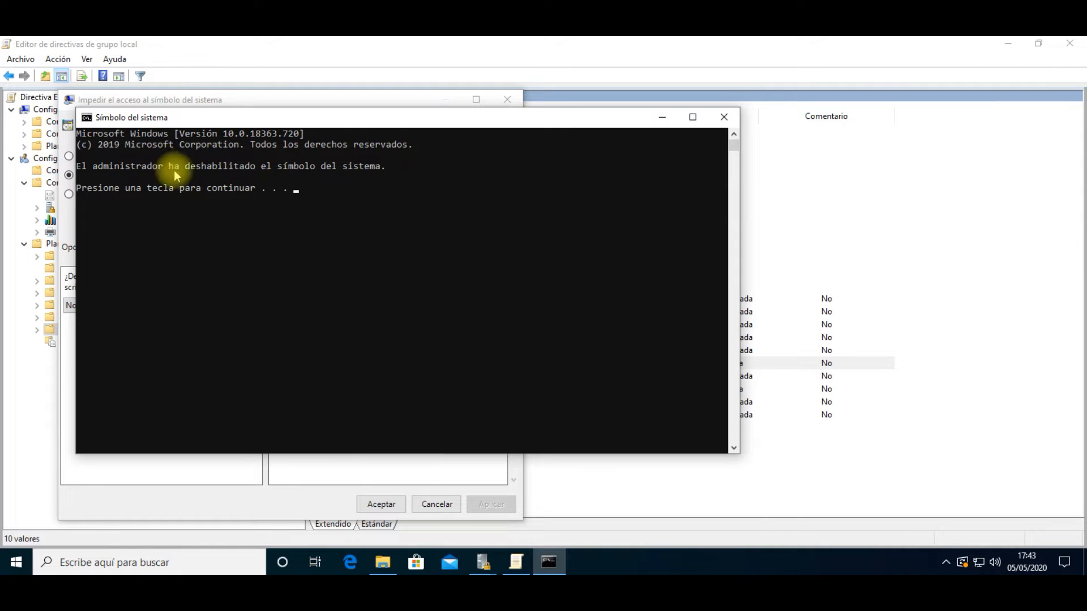
pyautogui.click(286, 188)
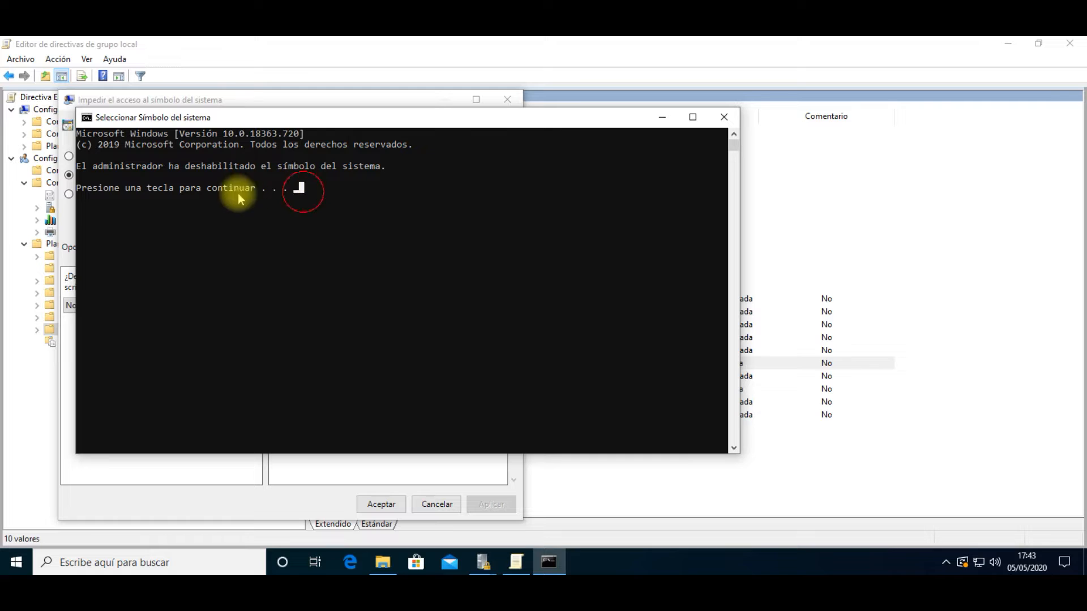
pyautogui.moveTo(215, 242); pyautogui.dragTo(274, 269)
pyautogui.click(273, 267)
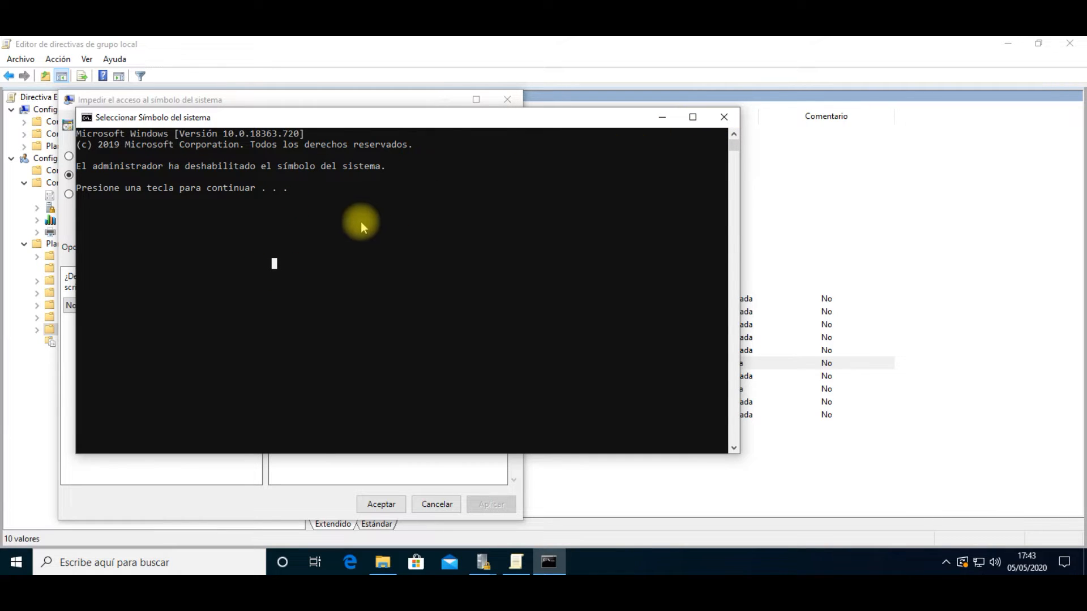
pyautogui.click(724, 117)
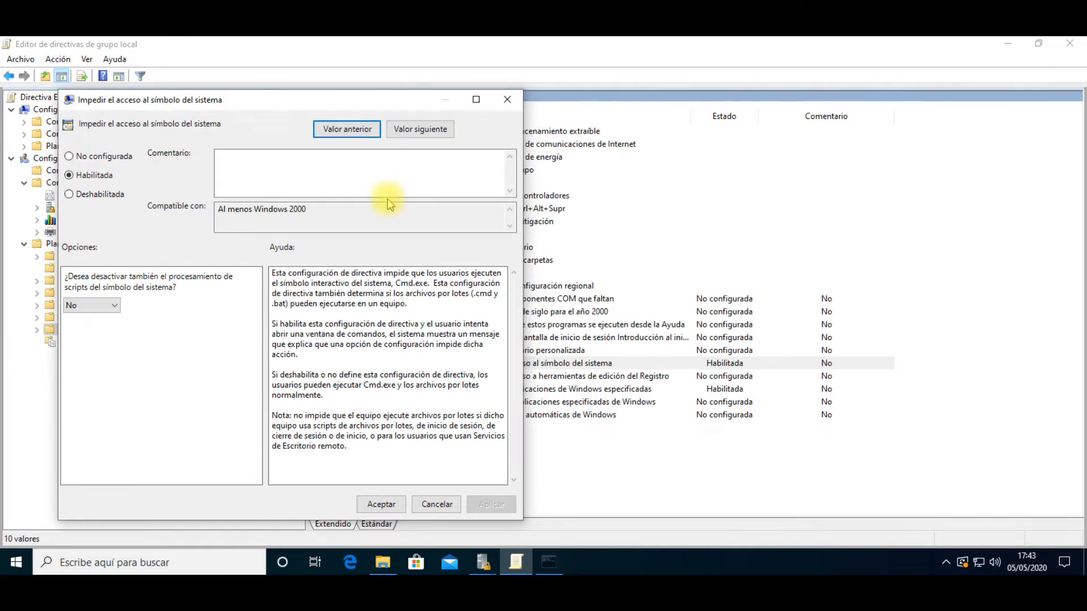
# - Set the policy "Impedir el acceso al símbolo del sistema" to No configurada and apply the change
pyautogui.click(108, 305)
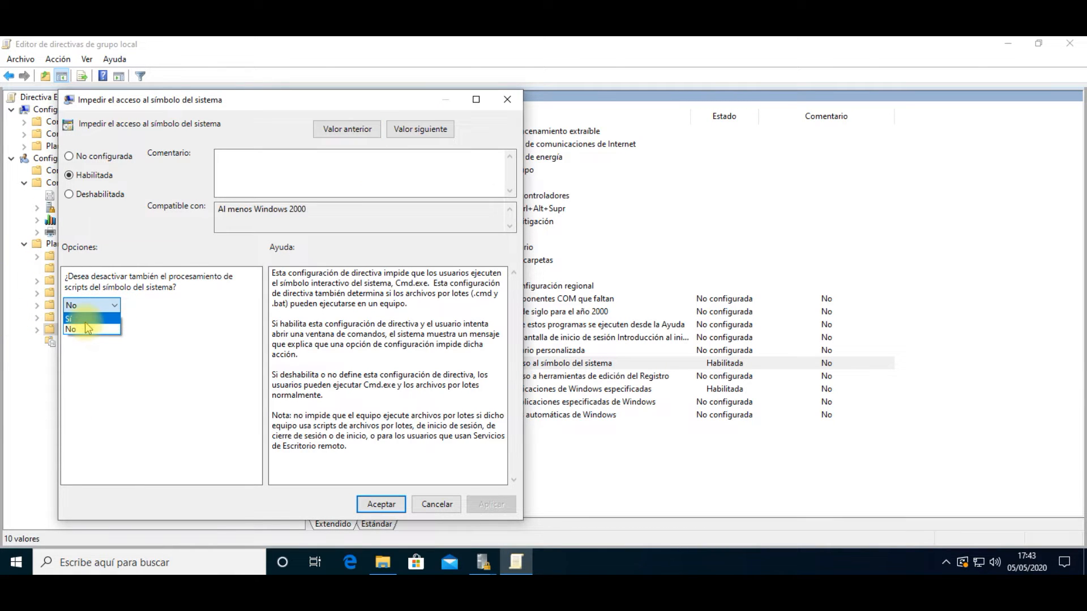
pyautogui.click(71, 157)
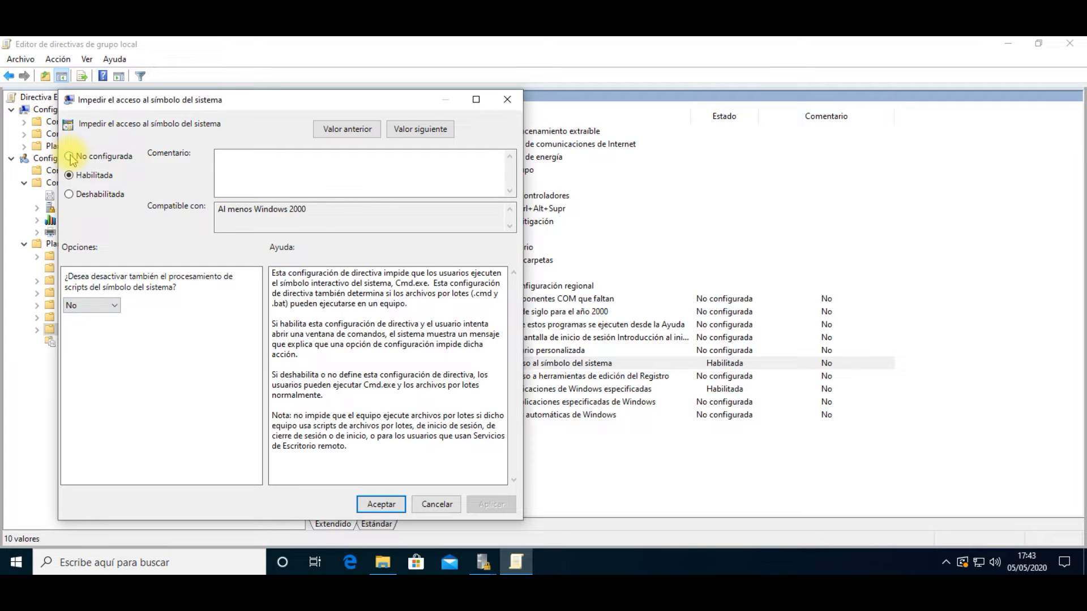
pyautogui.click(72, 158)
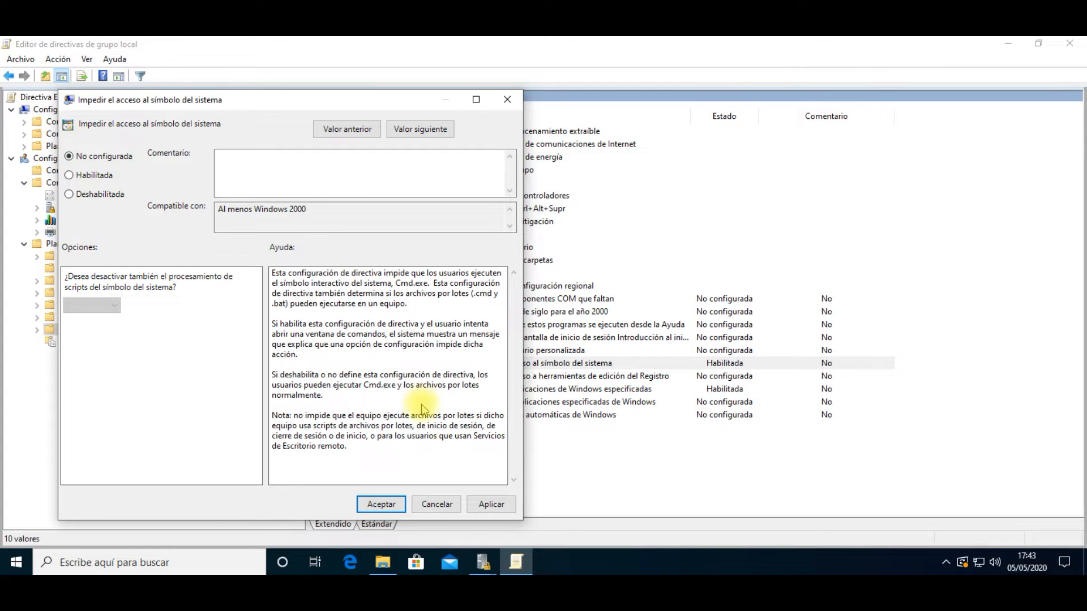
pyautogui.click(492, 504)
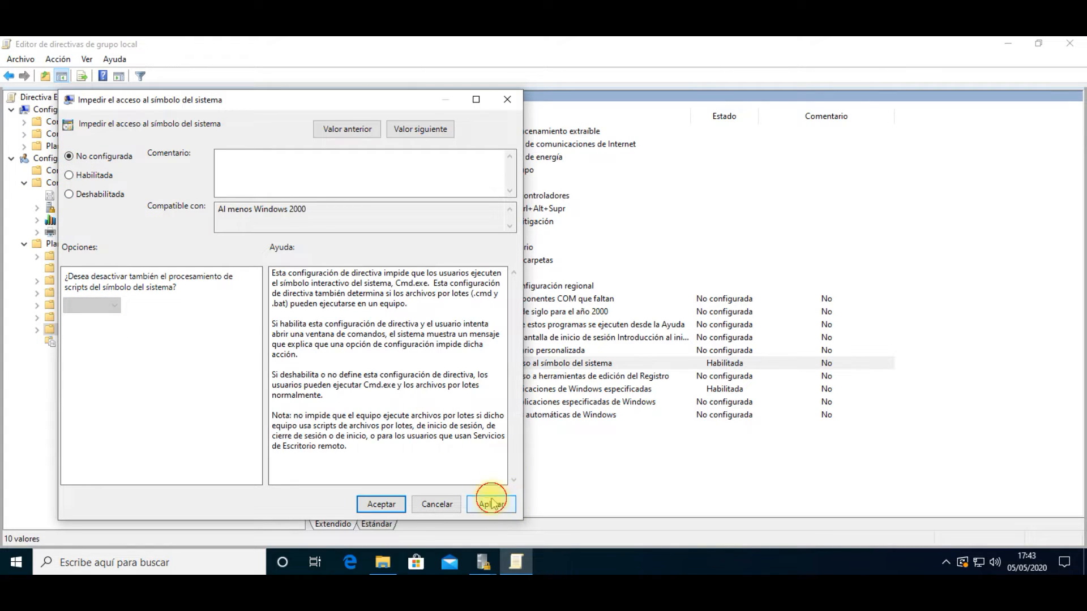
# - Reopen the Símbolo del sistema to check access with the policy unconfigured, and close both it and the policy dialog
pyautogui.click(198, 565)
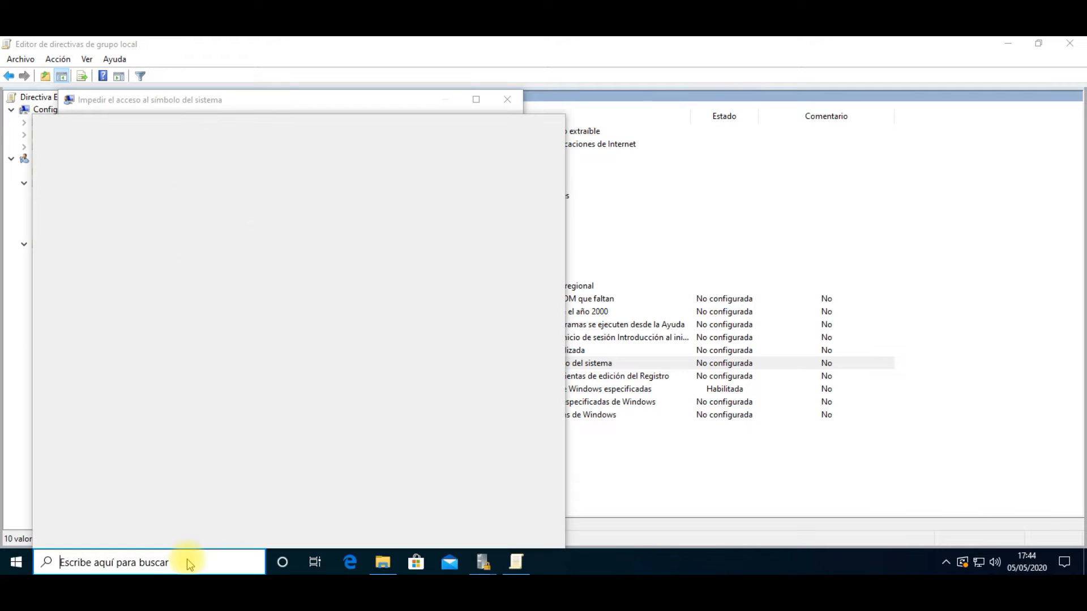
pyautogui.write('cm')
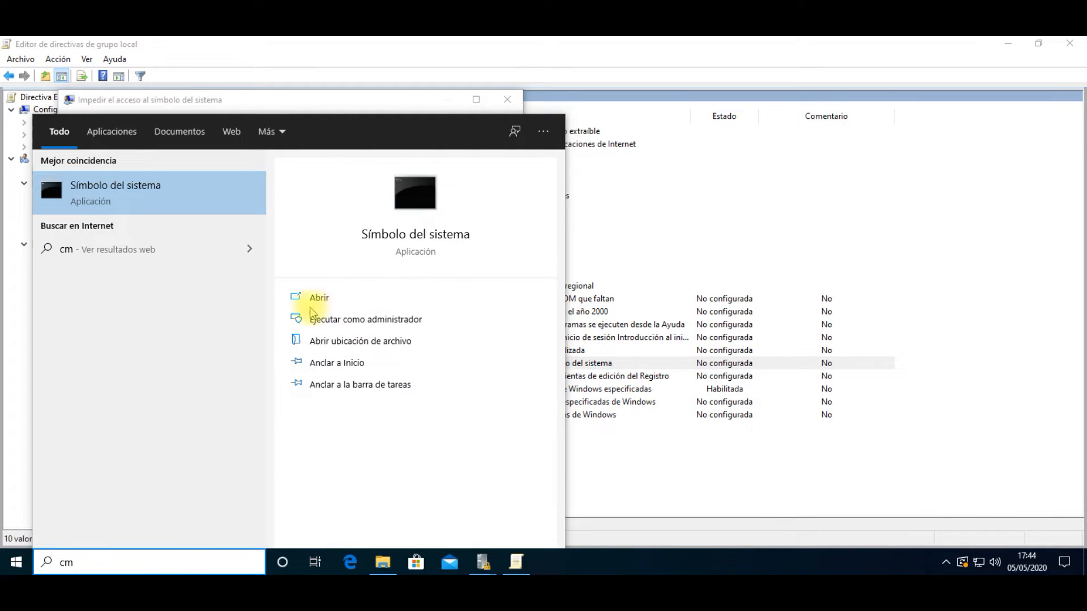
pyautogui.click(315, 299)
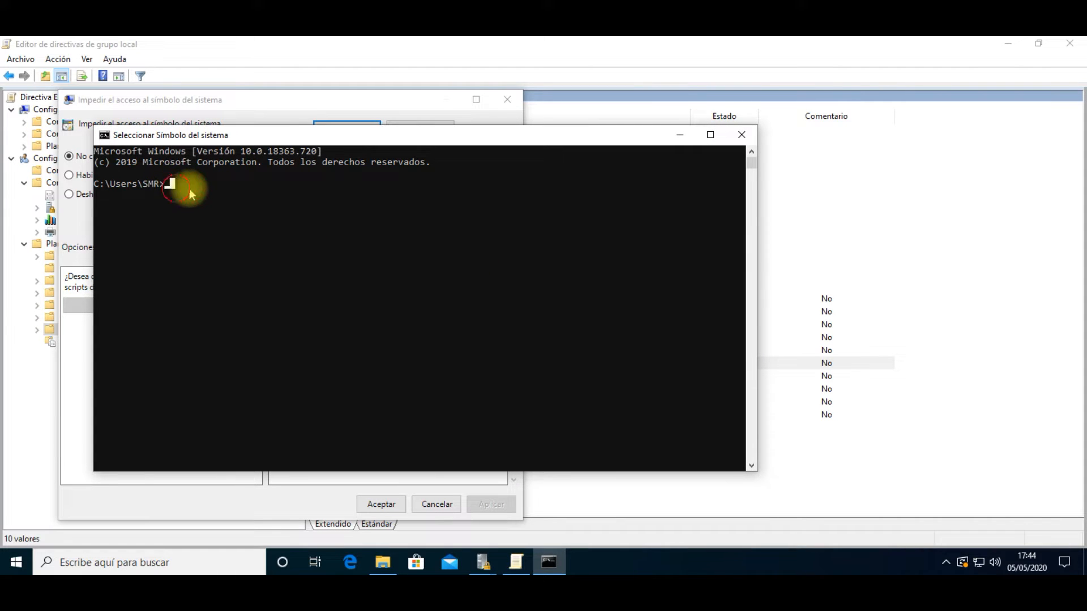
pyautogui.click(735, 141)
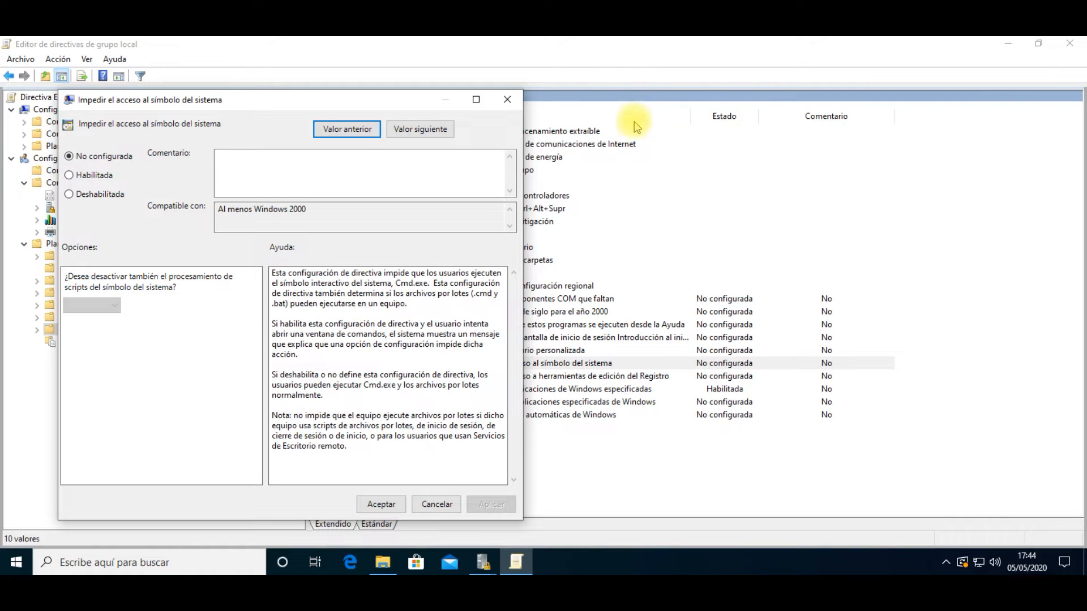
pyautogui.click(506, 100)
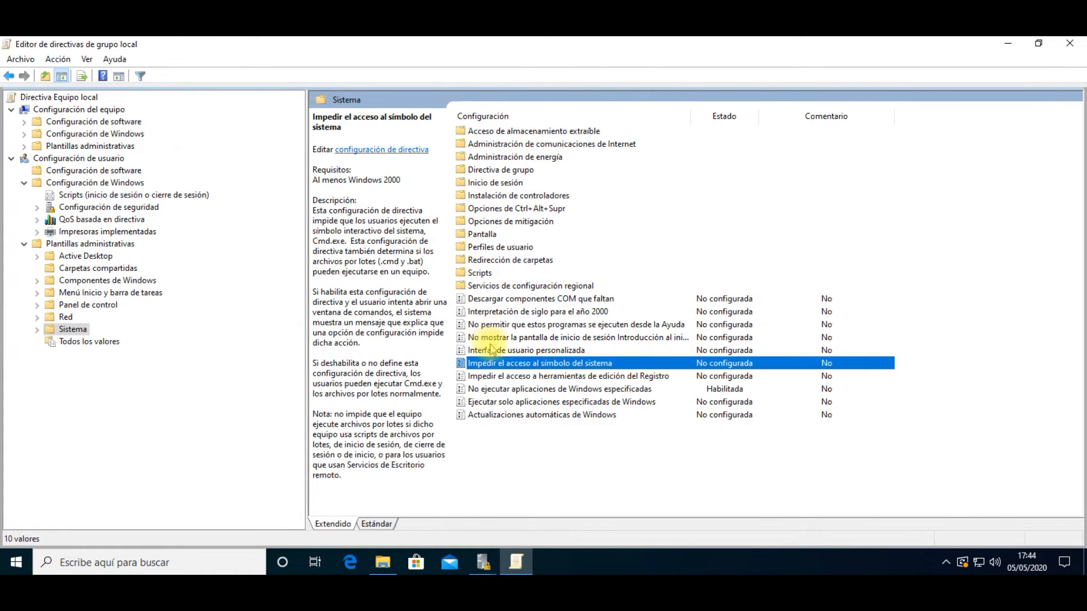
# - Launch the Editor del Registro by searching Windows for regedit, and allow it to make changes to the device
pyautogui.click(179, 566)
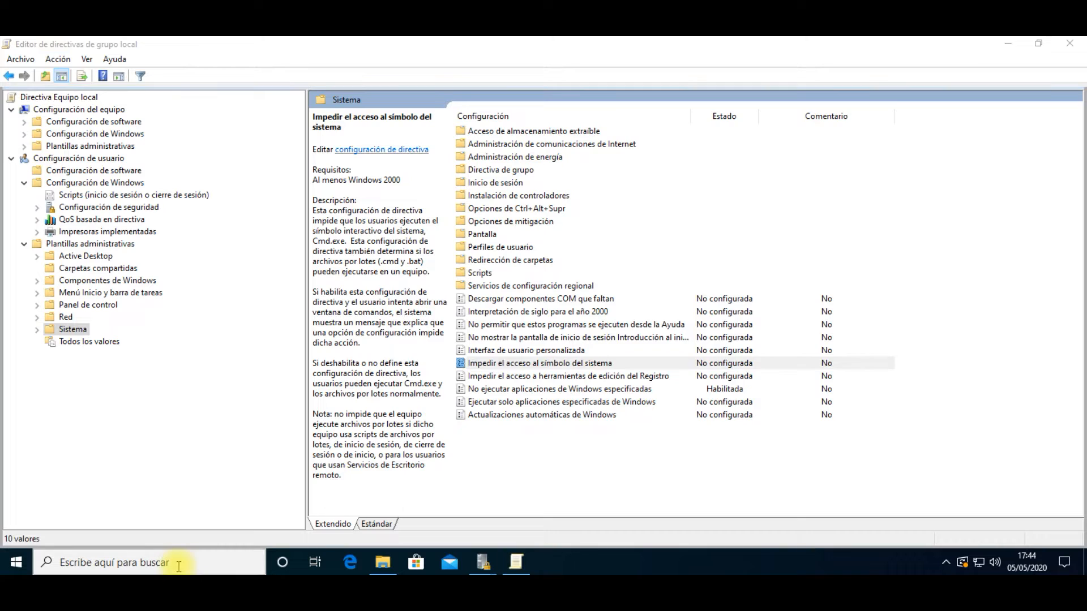
pyautogui.write('re')
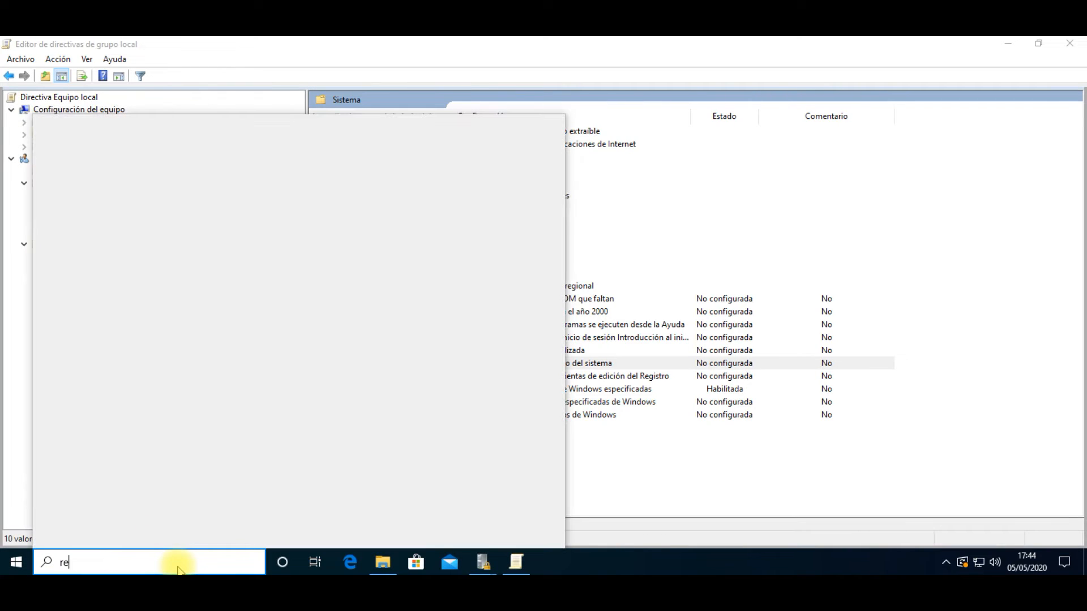
pyautogui.write('gedit')
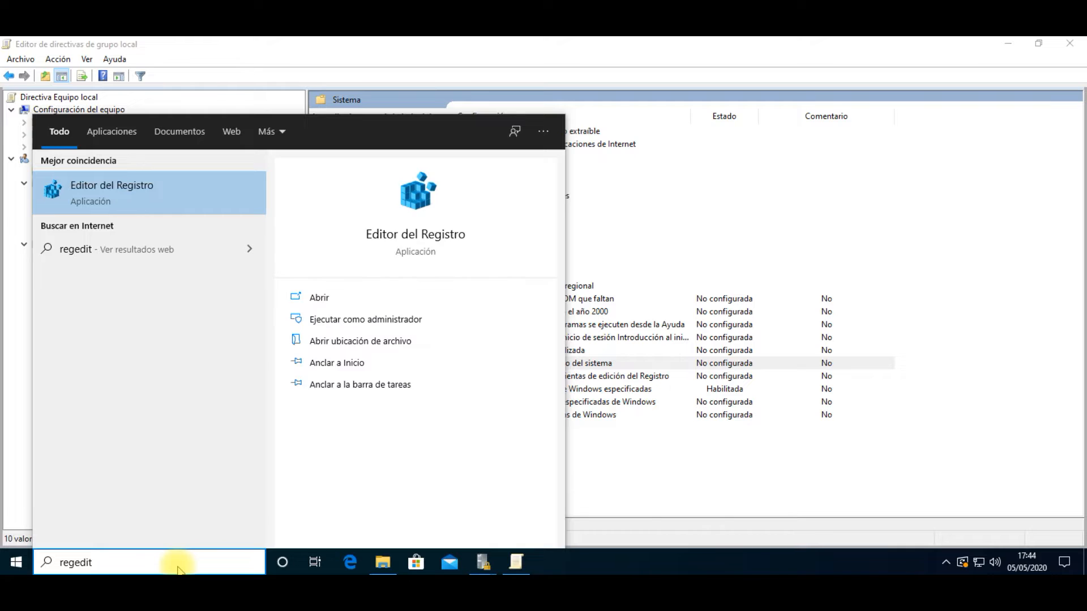
pyautogui.click(292, 296)
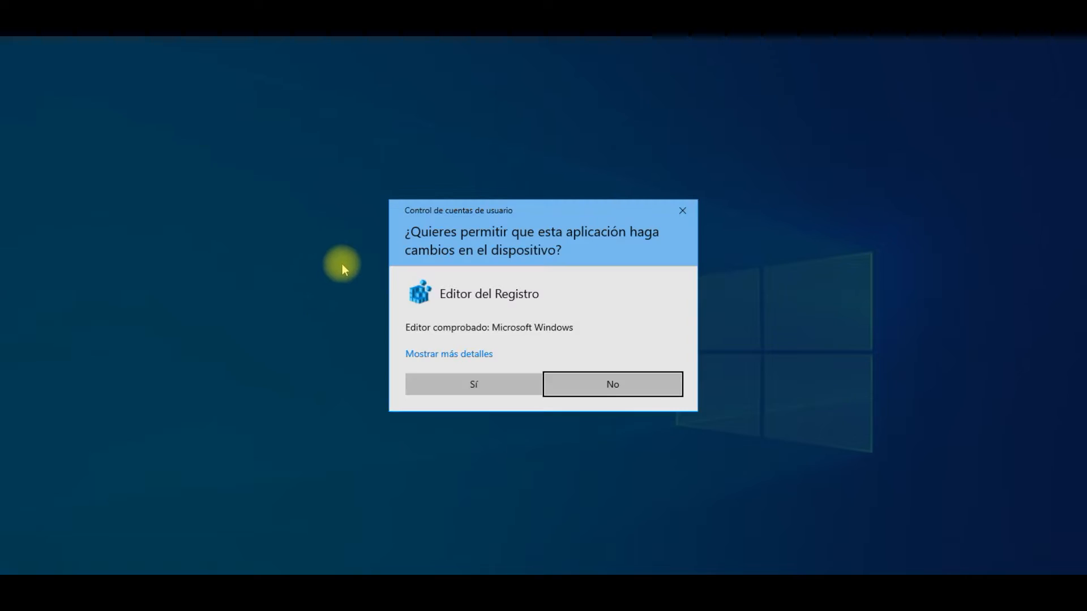
pyautogui.click(462, 384)
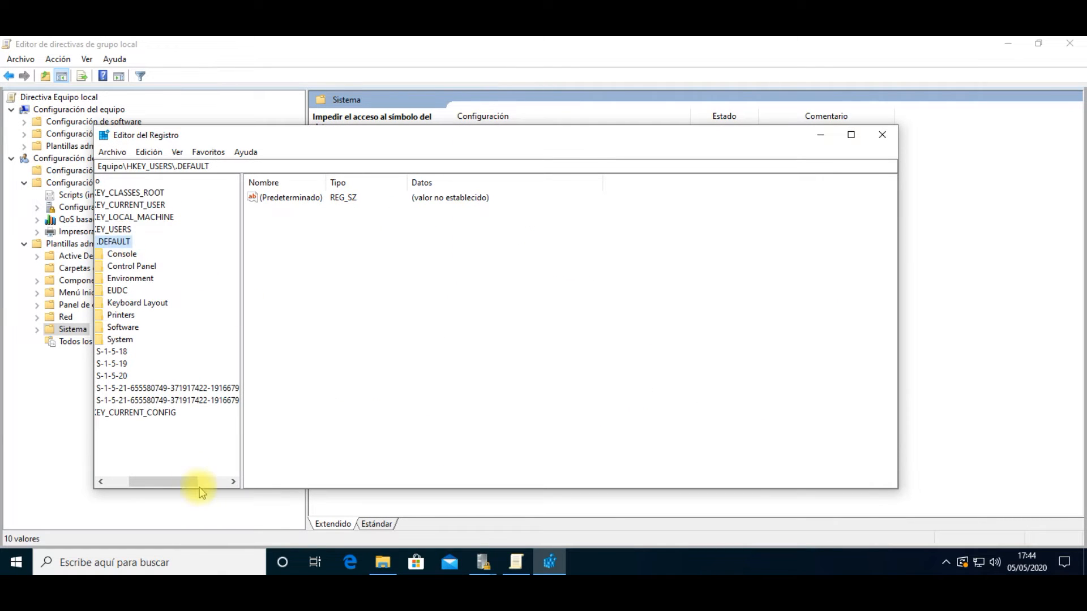
# - Collapse the HKEY_USERS branch to view the registry's root keys, and close the Editor del Registro
pyautogui.click(208, 482)
pyautogui.click(131, 482)
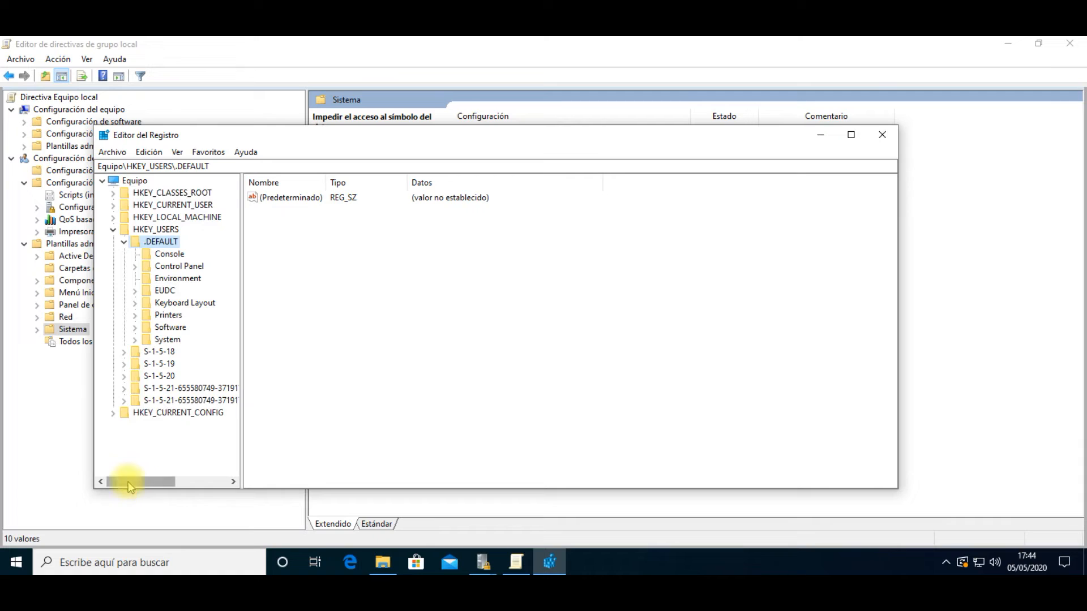
pyautogui.click(113, 230)
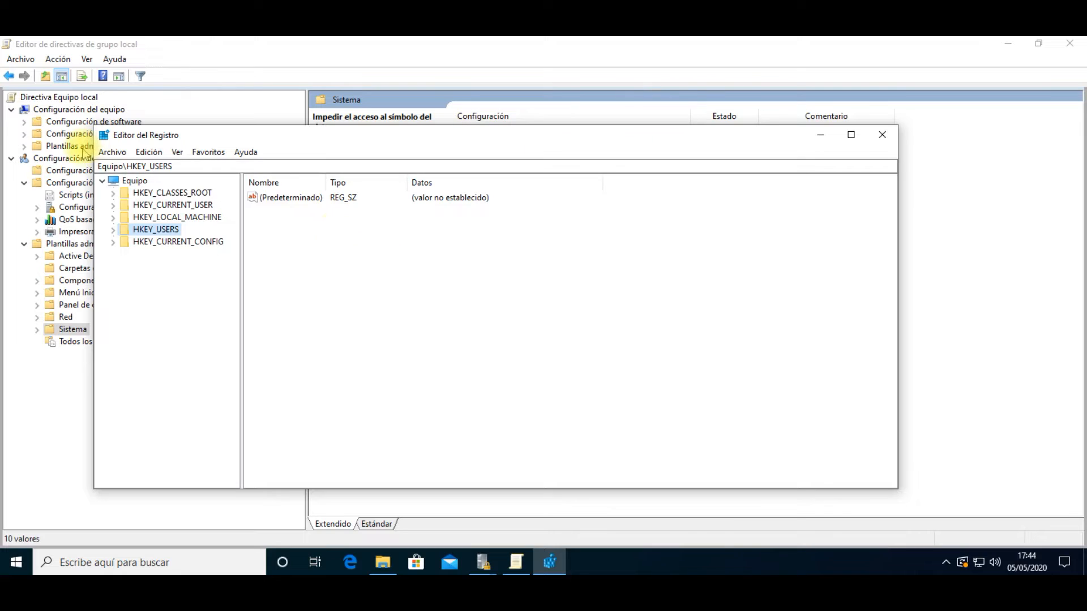
pyautogui.click(882, 139)
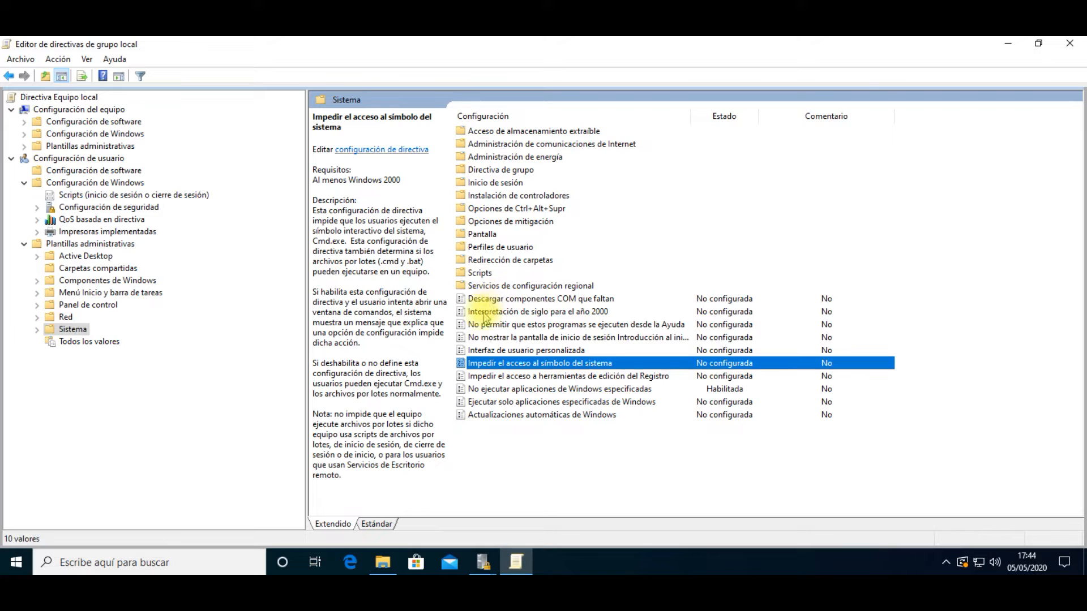
# - Set the user policy "Impedir el acceso a herramientas de edición del Registro" to Habilitada with silent regedit execution disabled set to Sí, and apply it
pyautogui.click(501, 377)
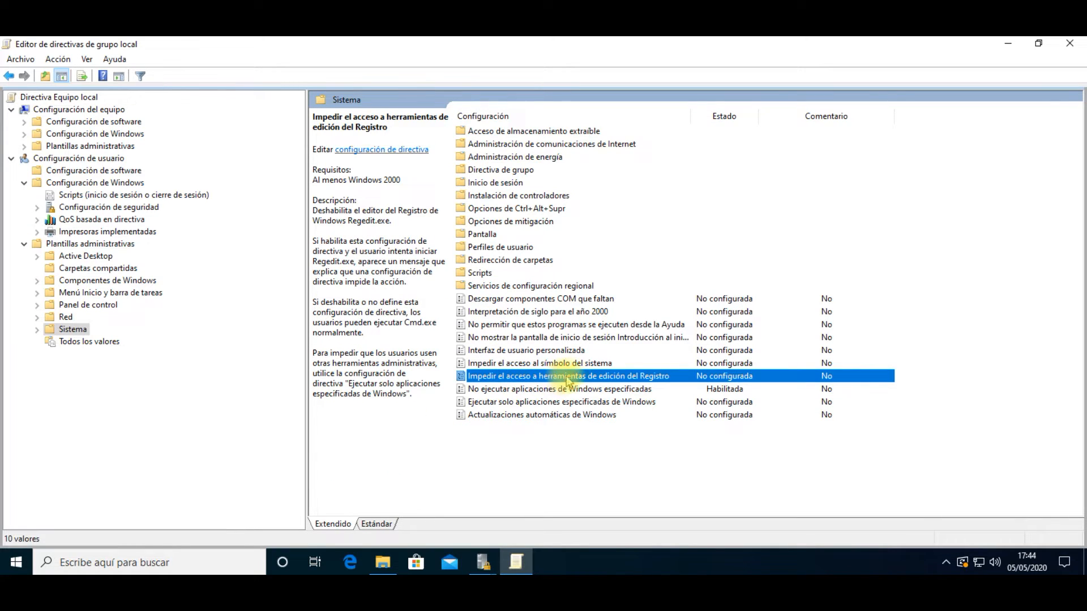
pyautogui.doubleClick(599, 377)
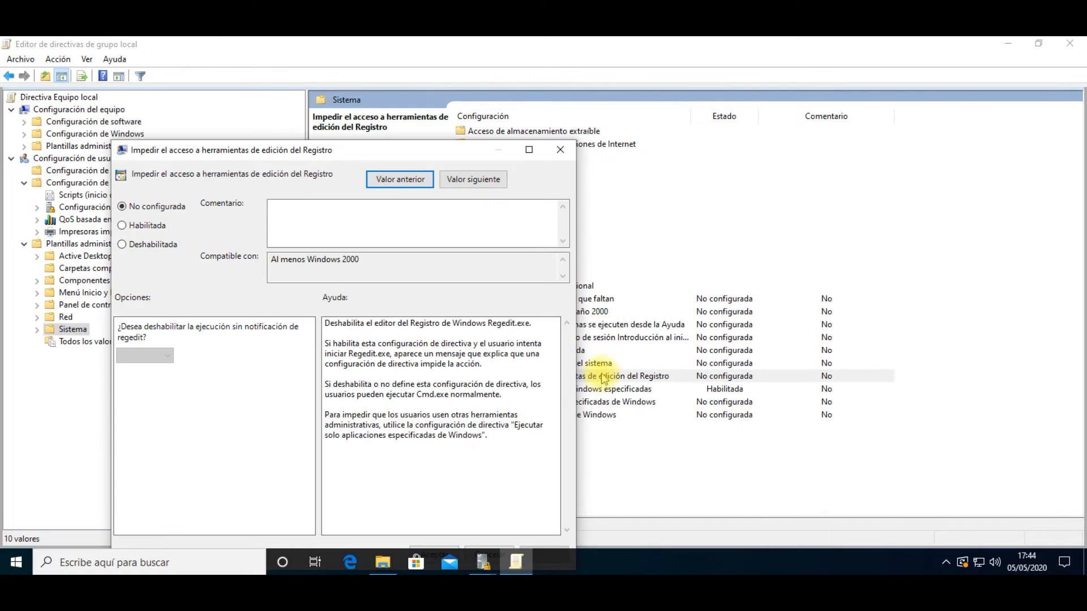
pyautogui.click(133, 225)
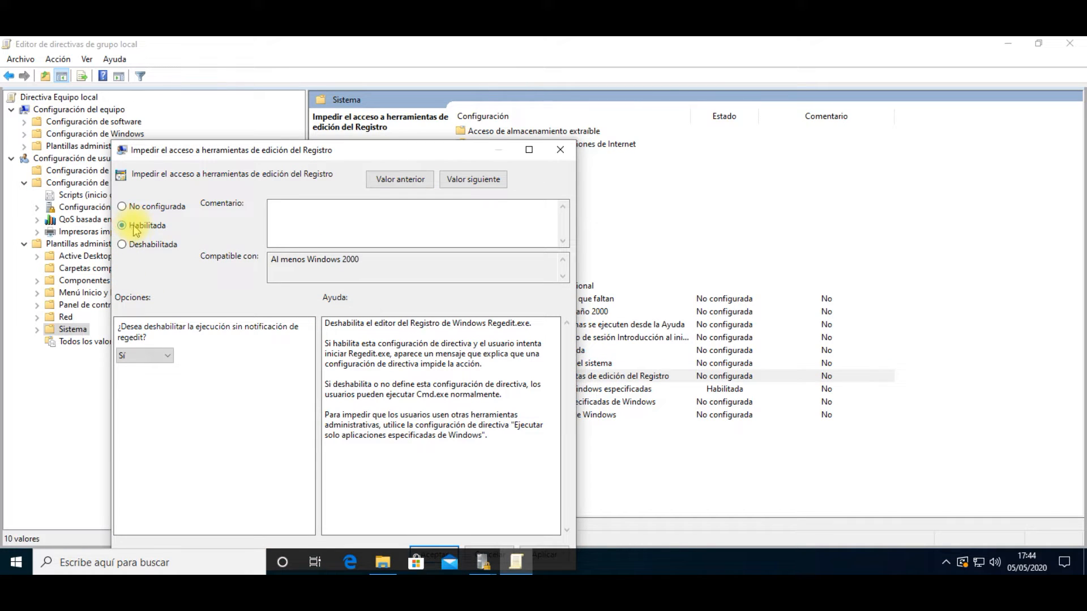
pyautogui.moveTo(416, 151); pyautogui.dragTo(402, 108)
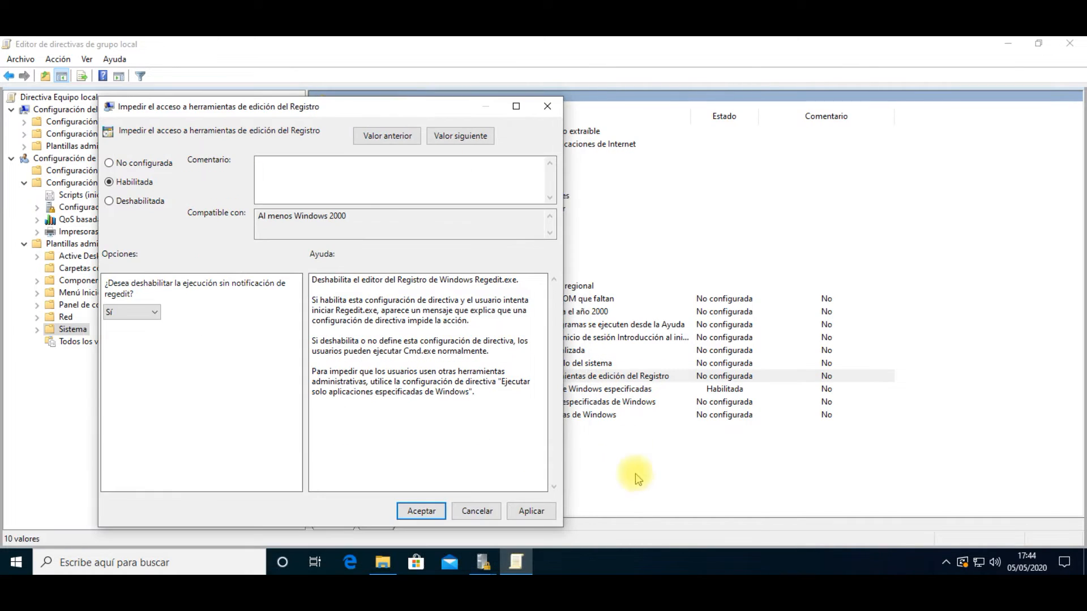
pyautogui.click(541, 514)
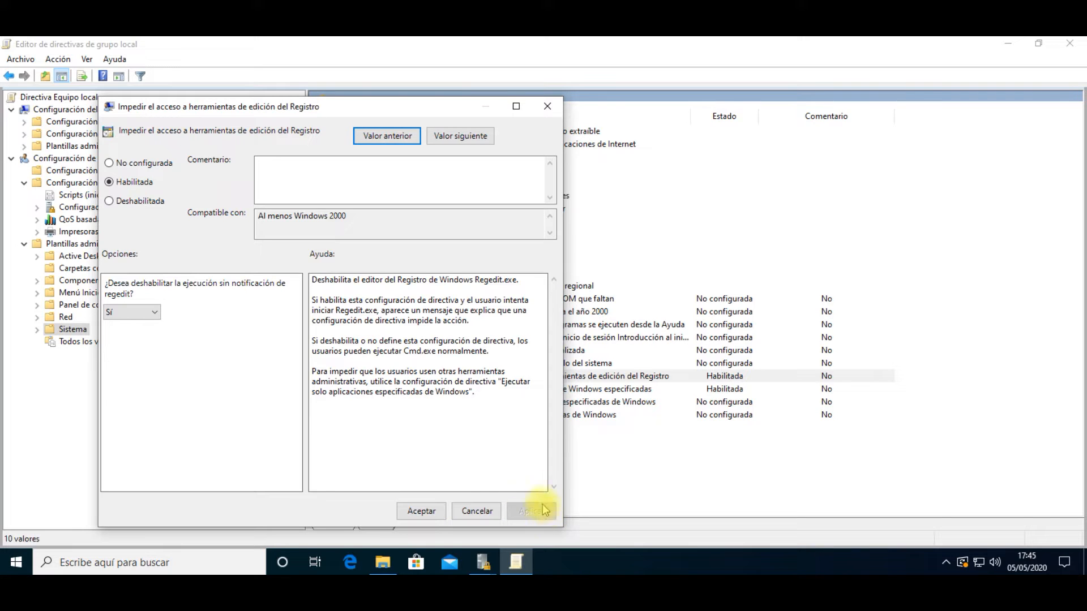
# - Try to open the Editor del Registro from the Windows search to test the enabled policy, and dismiss the resulting dialog
pyautogui.click(71, 563)
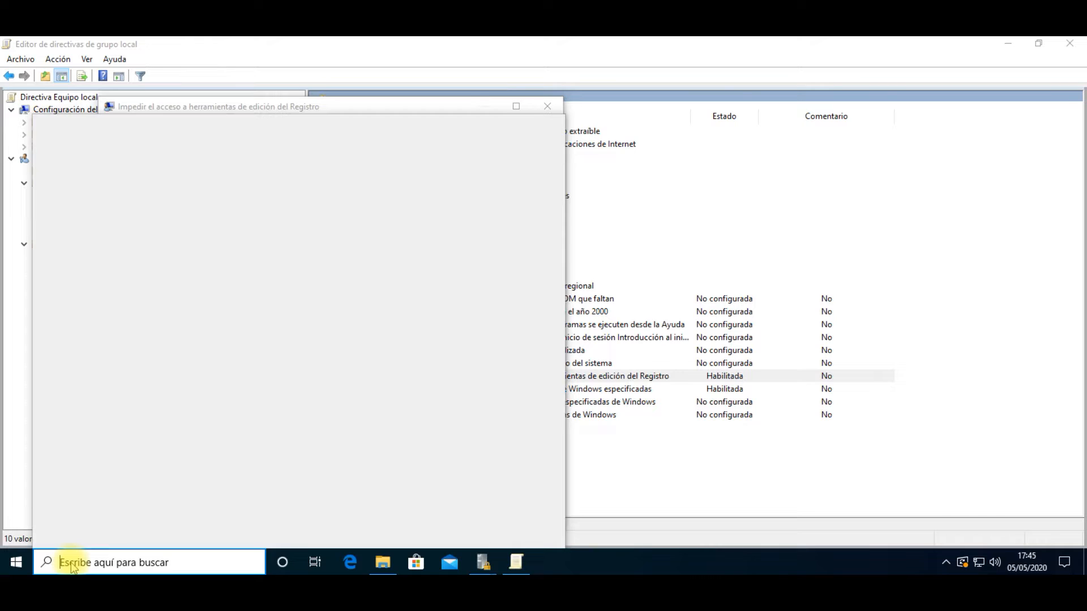
pyautogui.write('e')
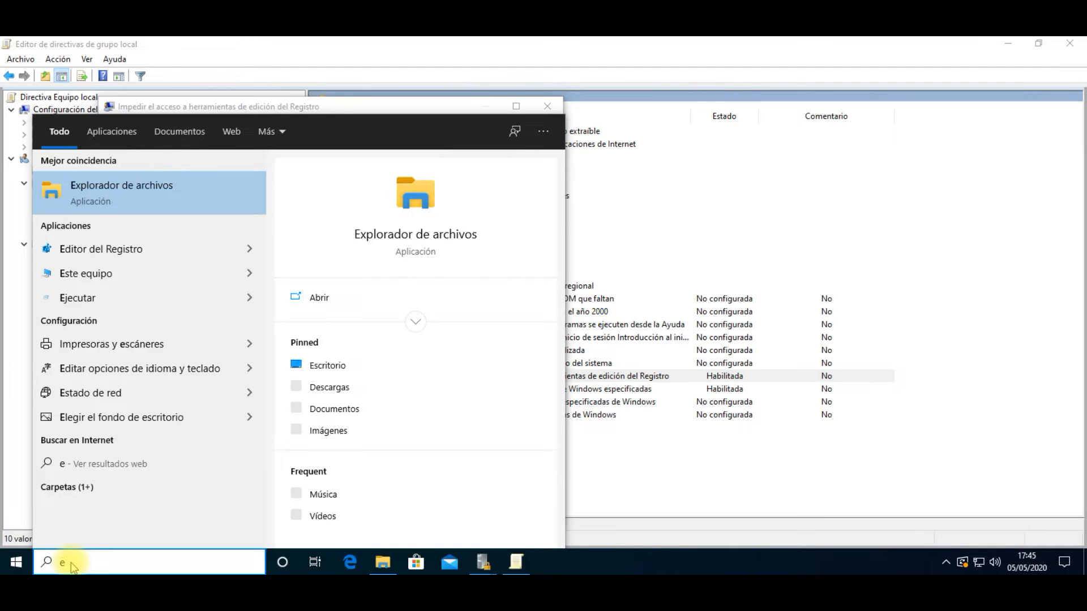
pyautogui.press('BackSpace')
pyautogui.write('re')
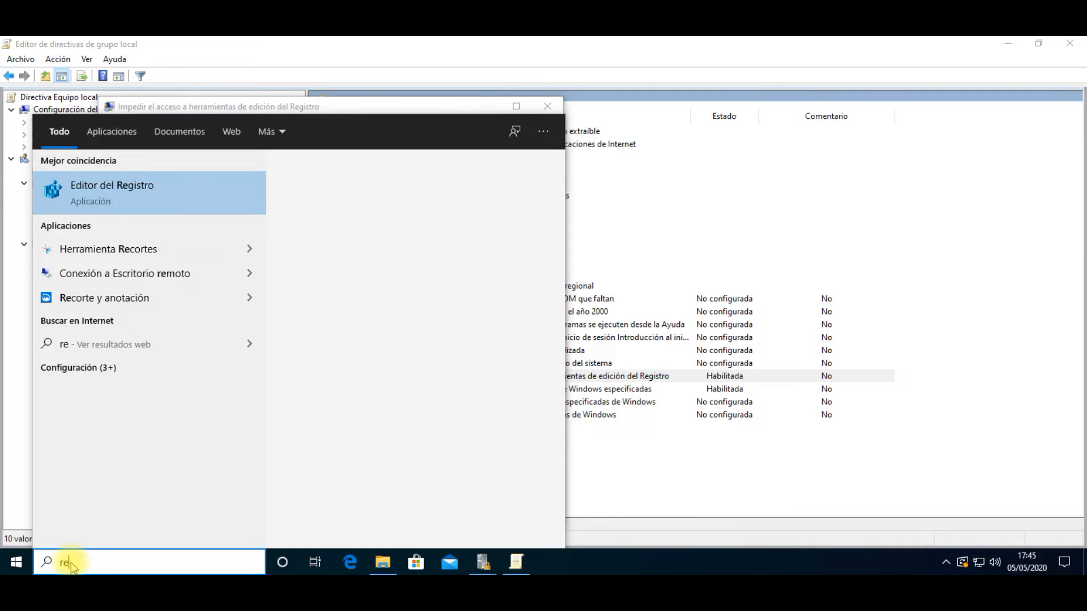
pyautogui.click(158, 189)
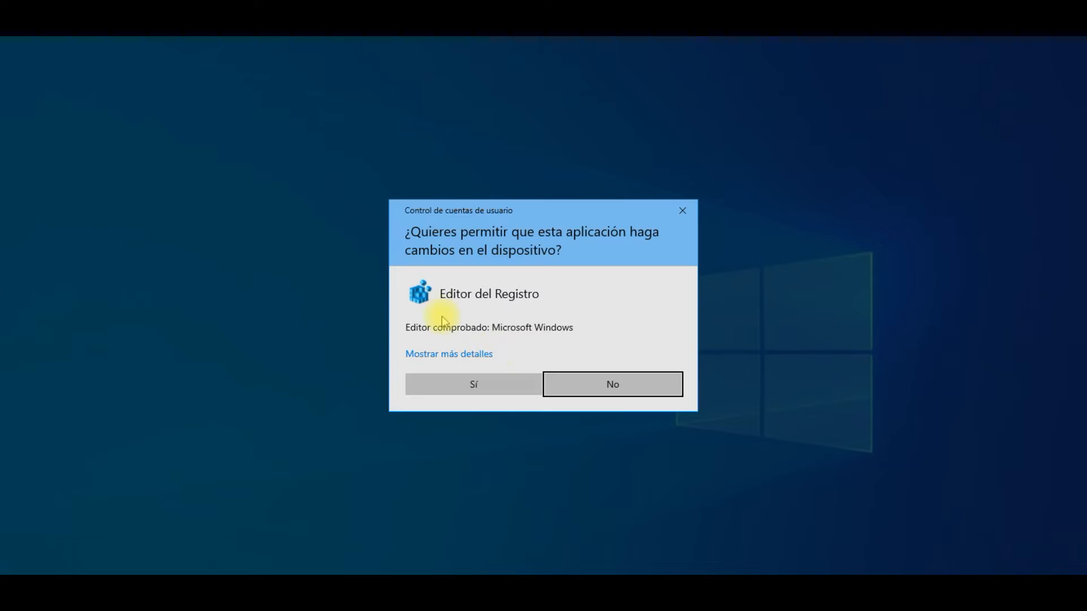
pyautogui.click(498, 384)
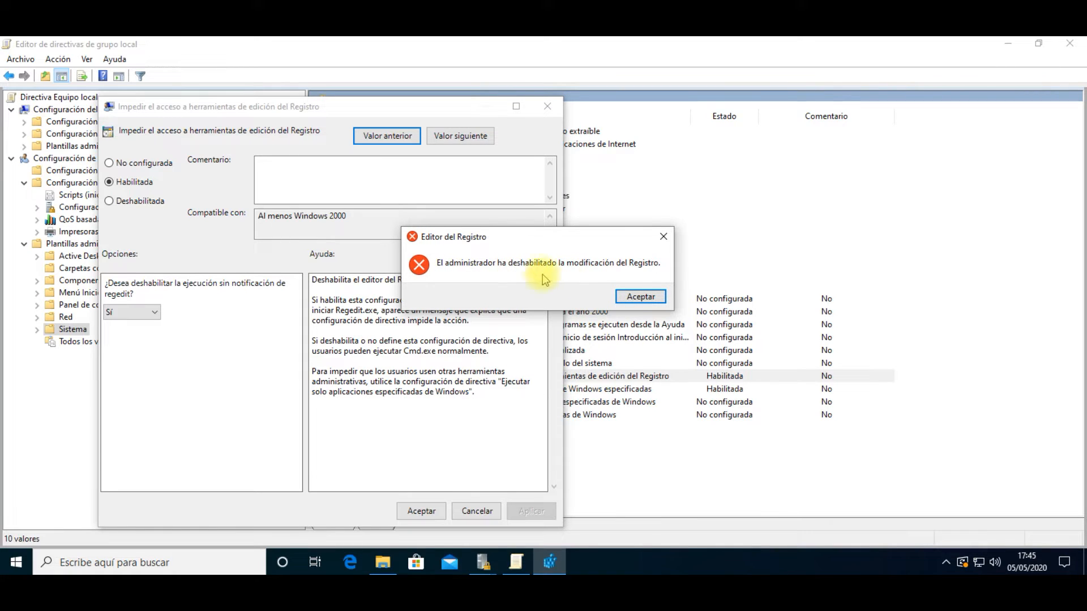
pyautogui.click(639, 298)
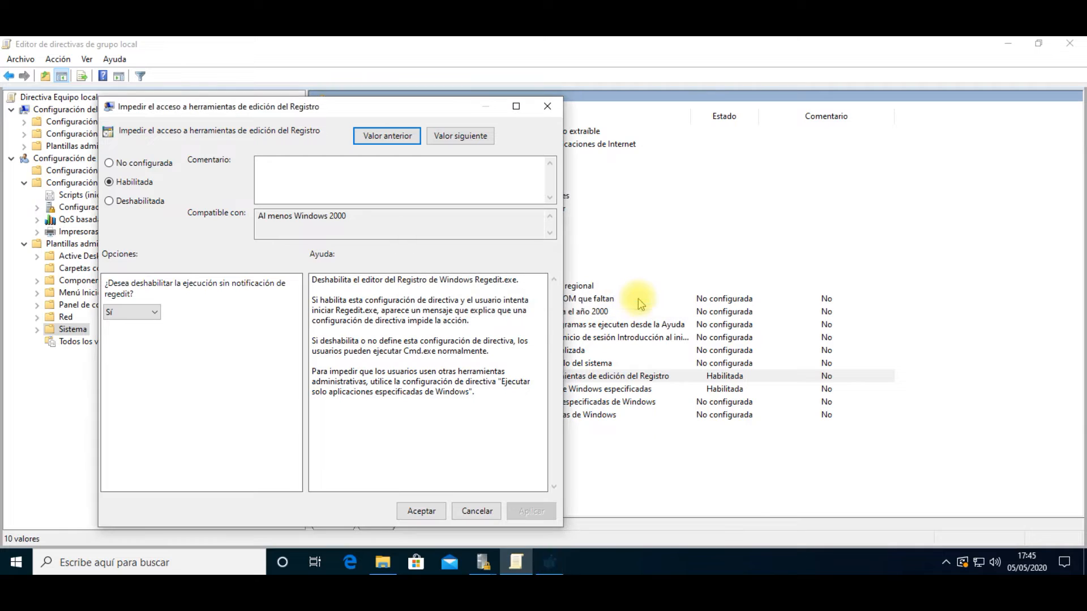
# - Set the policy "Impedir el acceso a herramientas de edición del Registro" to No configurada and apply the change
pyautogui.click(127, 165)
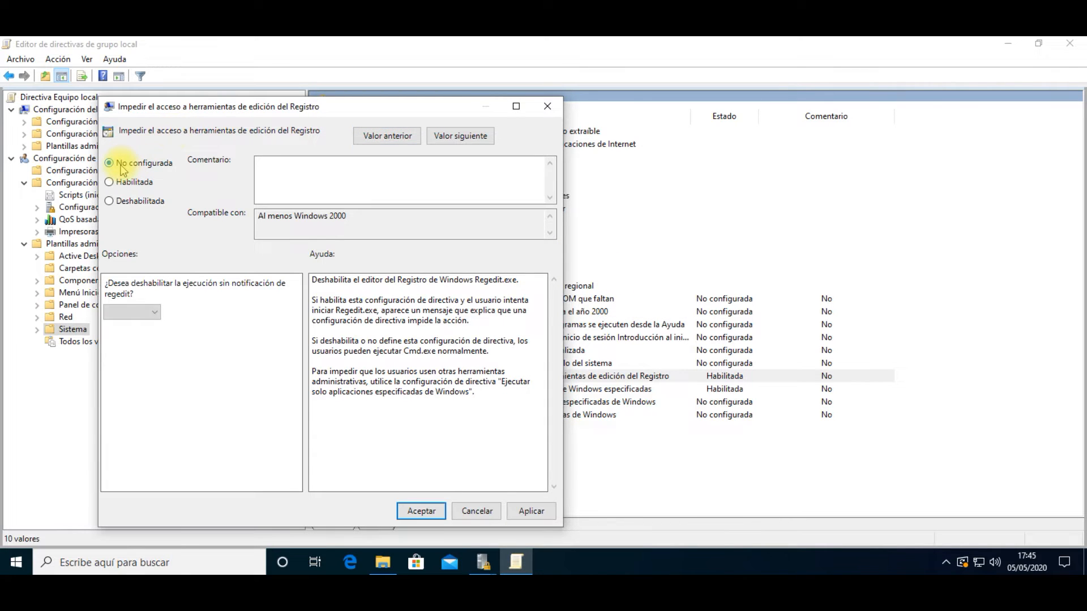
pyautogui.click(544, 512)
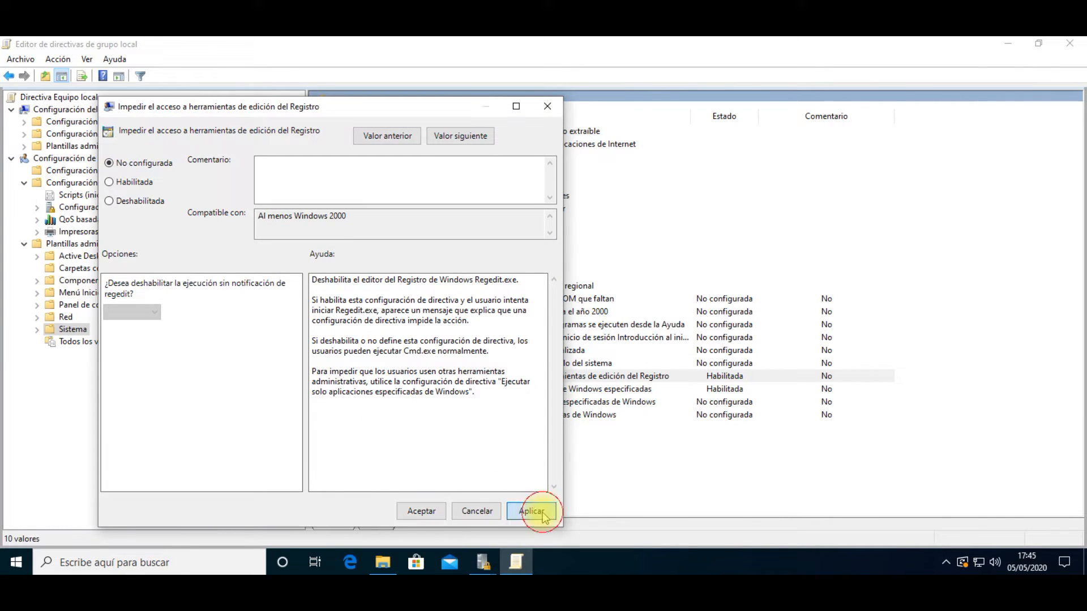
# - Reopen the Editor del Registro from the Windows search to check access with the policy unconfigured, allowing it to make changes
pyautogui.click(149, 561)
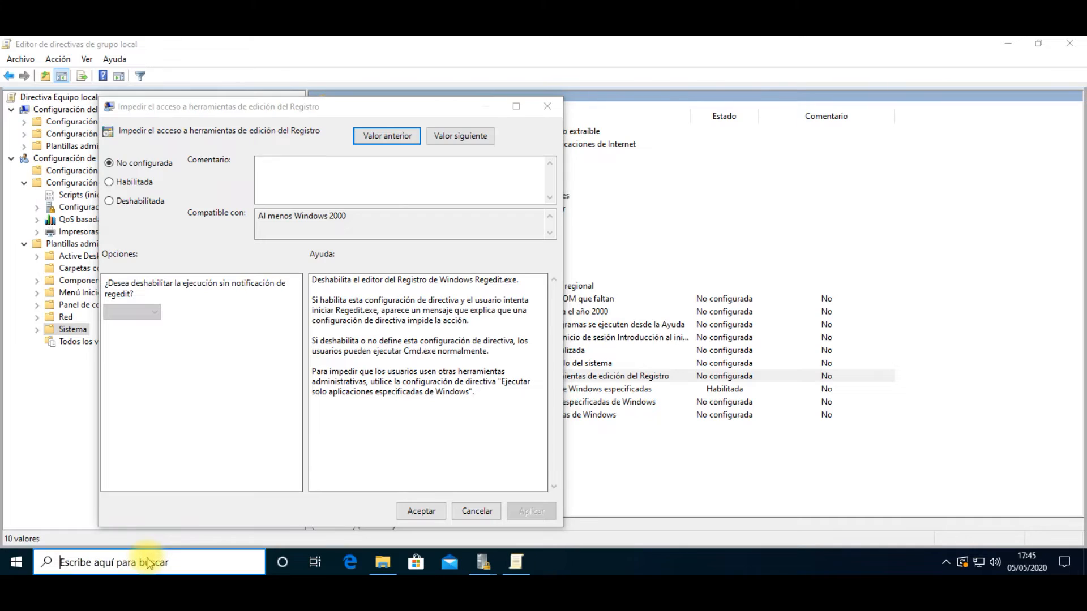
pyautogui.write('rege')
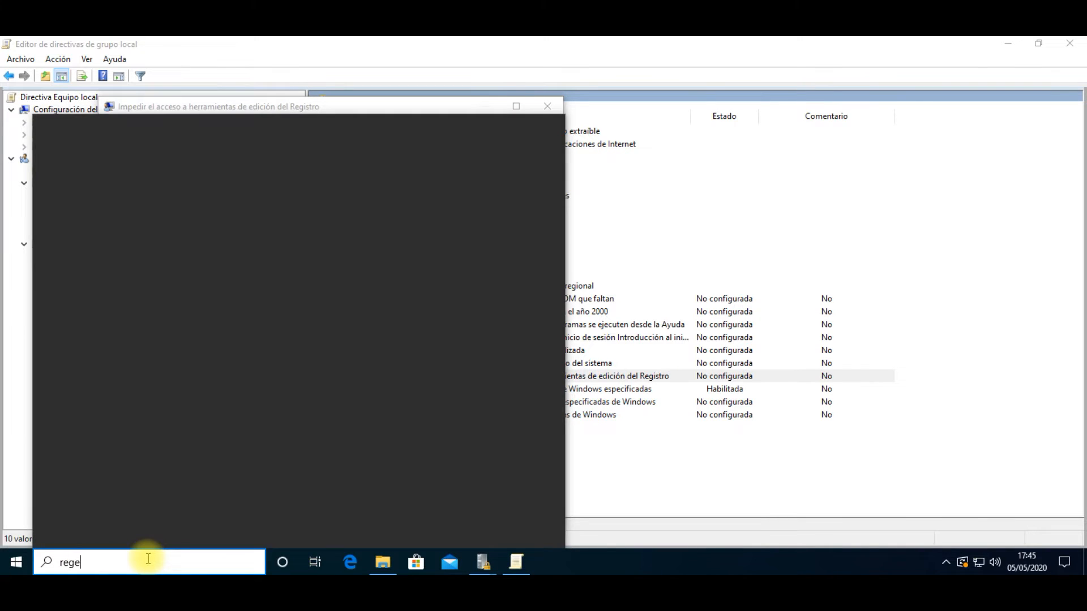
pyautogui.write('d')
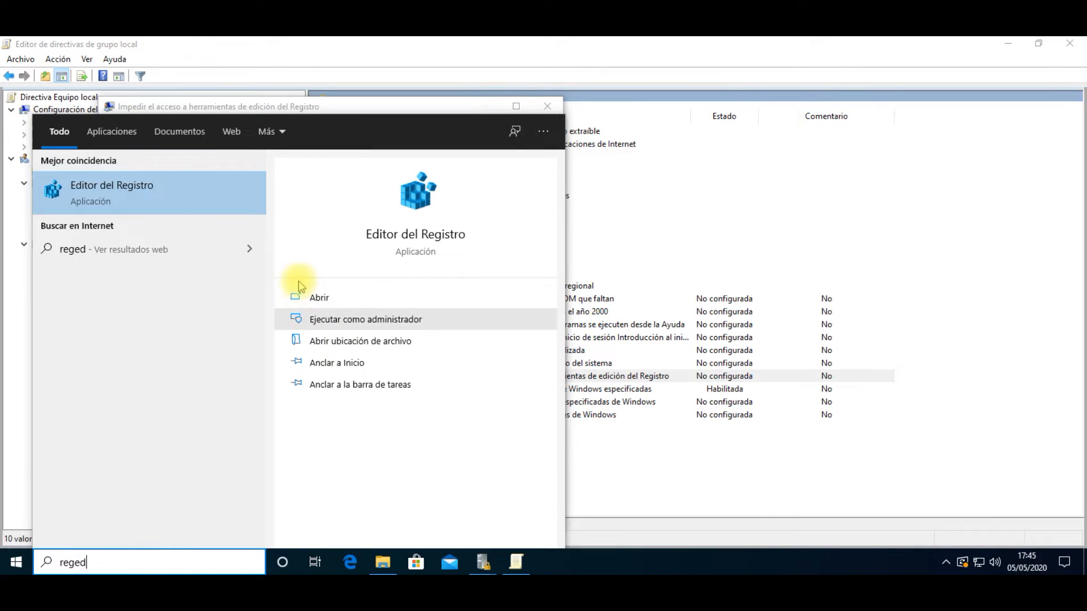
pyautogui.click(298, 293)
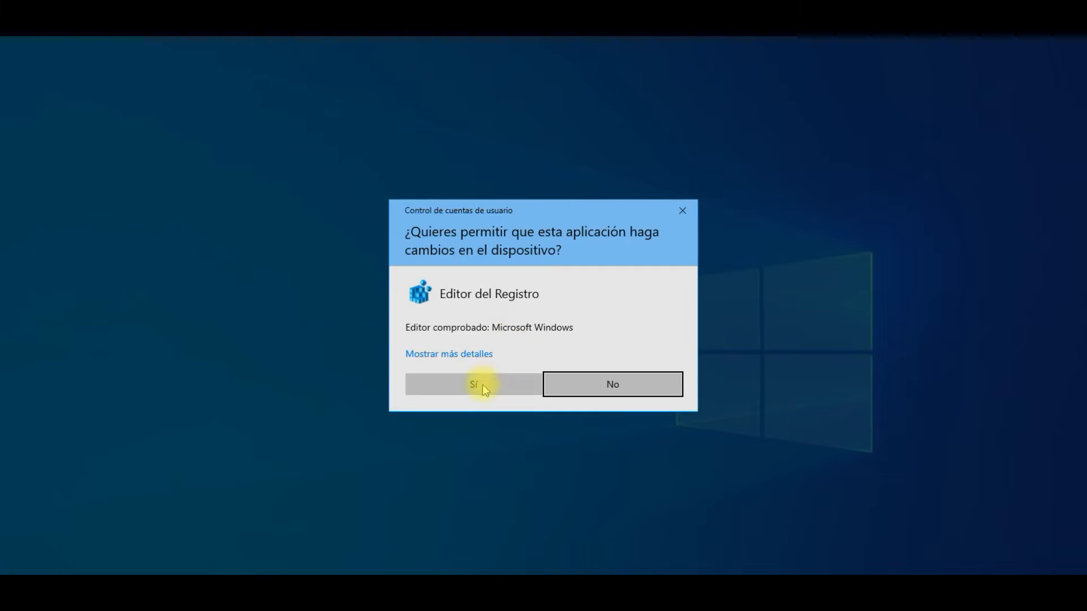
pyautogui.click(482, 385)
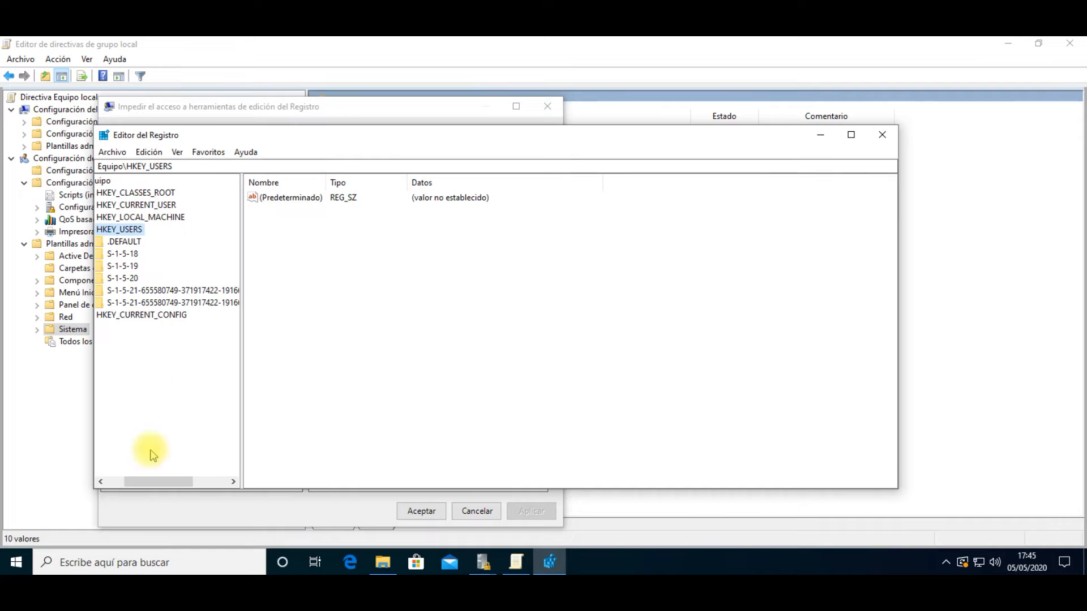
# - Collapse the HKEY_USERS branch in the registry tree, and close both the Editor del Registro and the policy dialog
pyautogui.moveTo(171, 481); pyautogui.dragTo(150, 482)
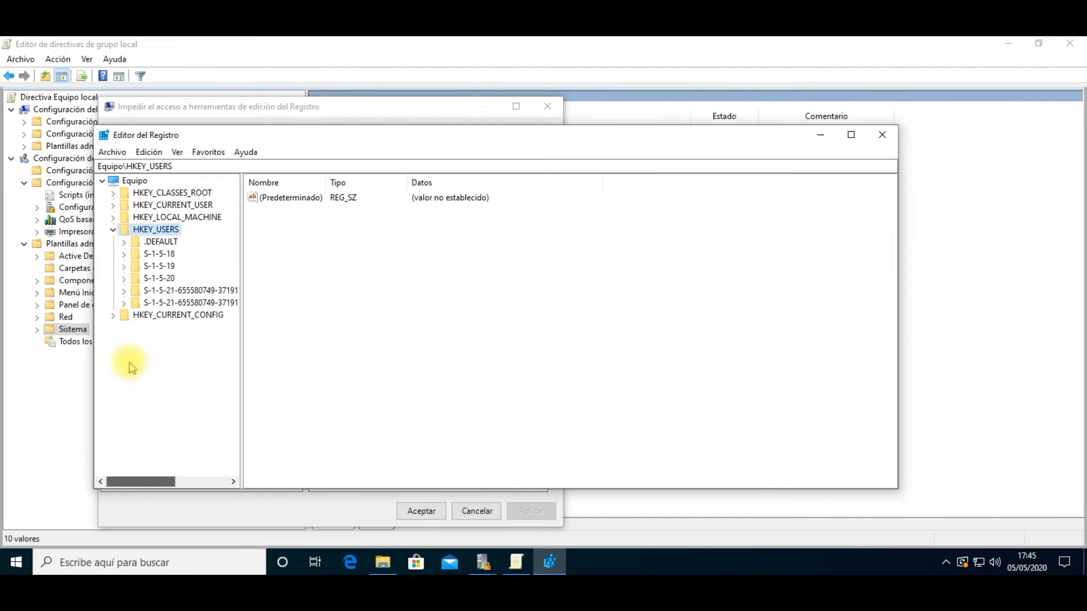
pyautogui.click(113, 229)
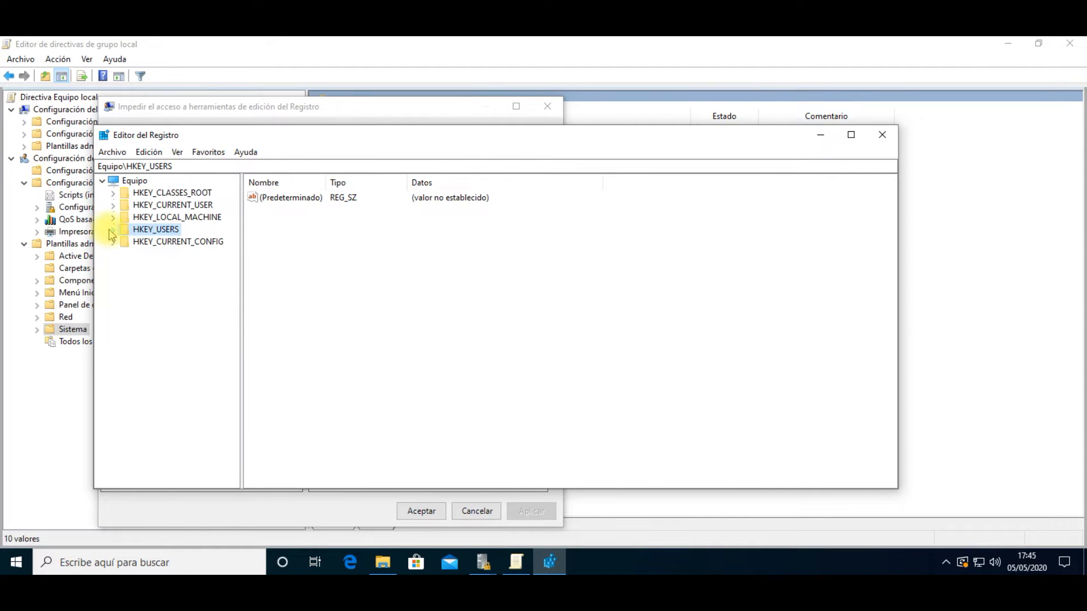
pyautogui.click(882, 135)
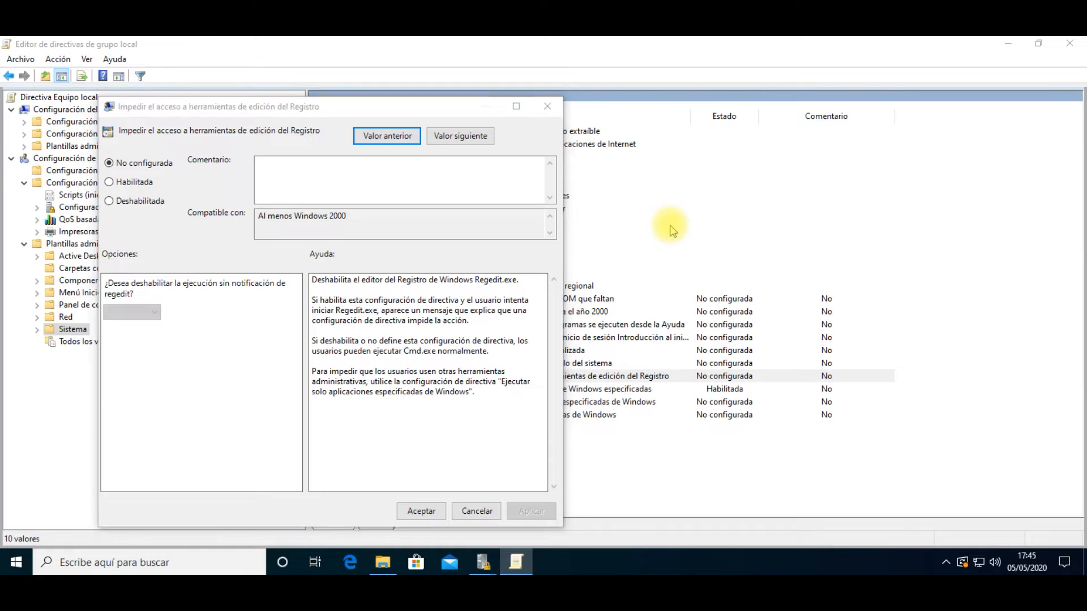
pyautogui.click(548, 107)
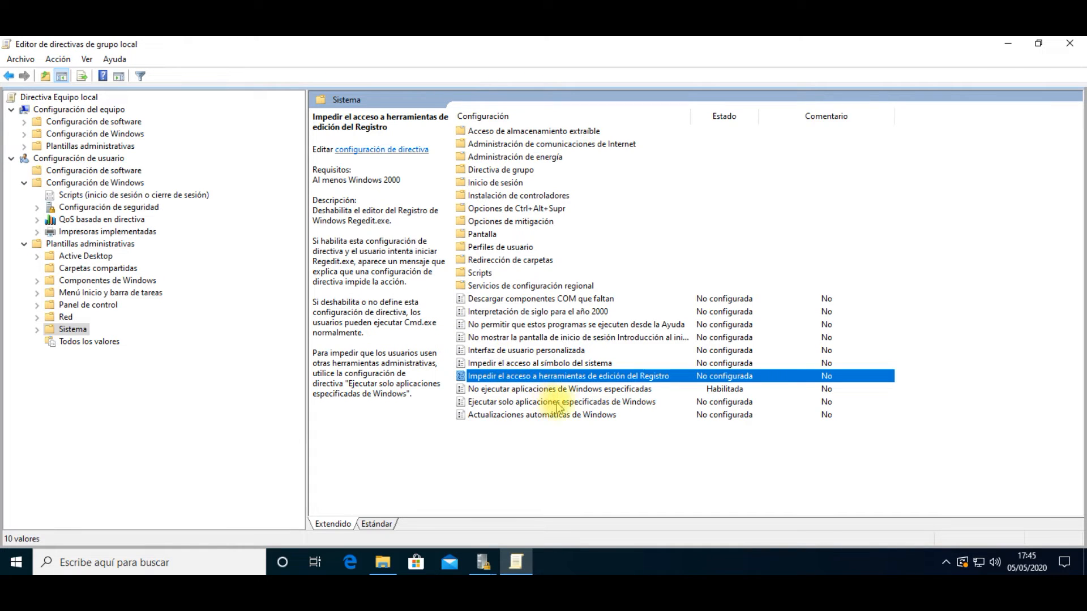
# - Open the user policy "Ejecutar solo aplicaciones especificadas de Windows" and select Habilitada as its state
pyautogui.click(581, 403)
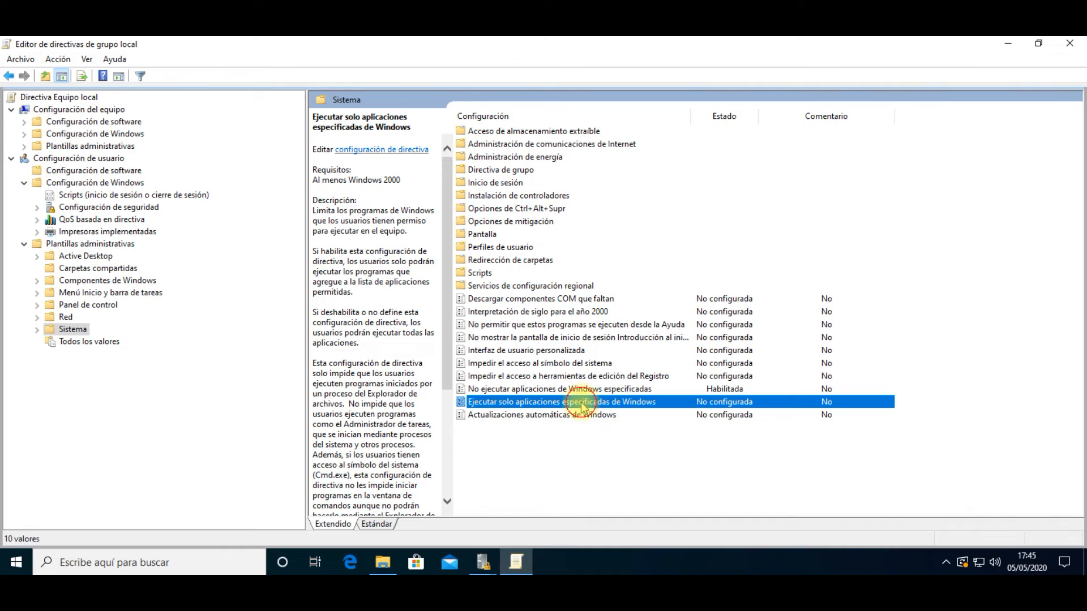
pyautogui.doubleClick(581, 403)
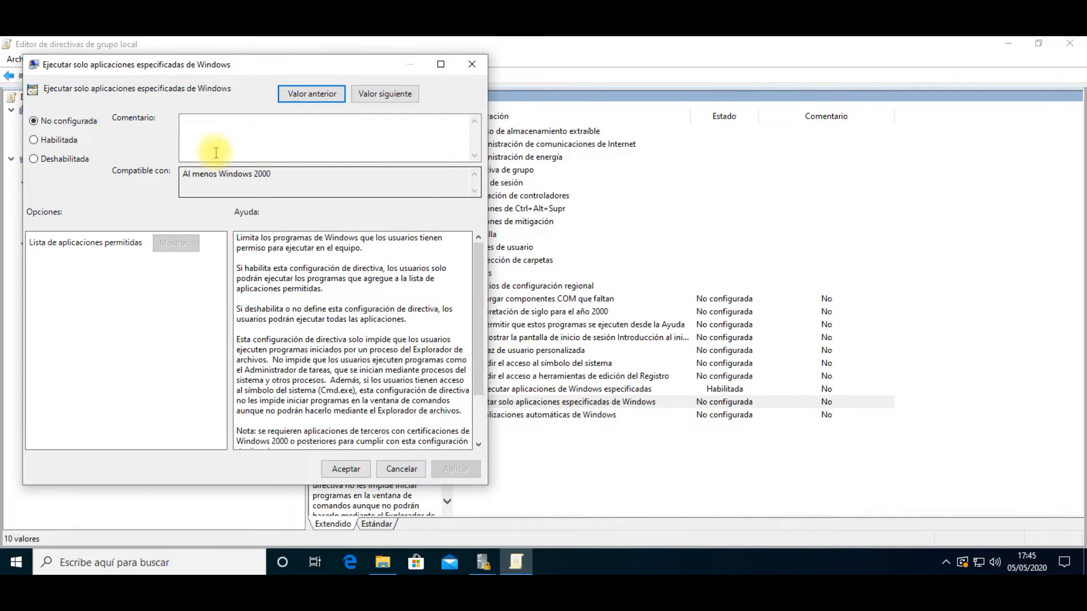
pyautogui.click(71, 142)
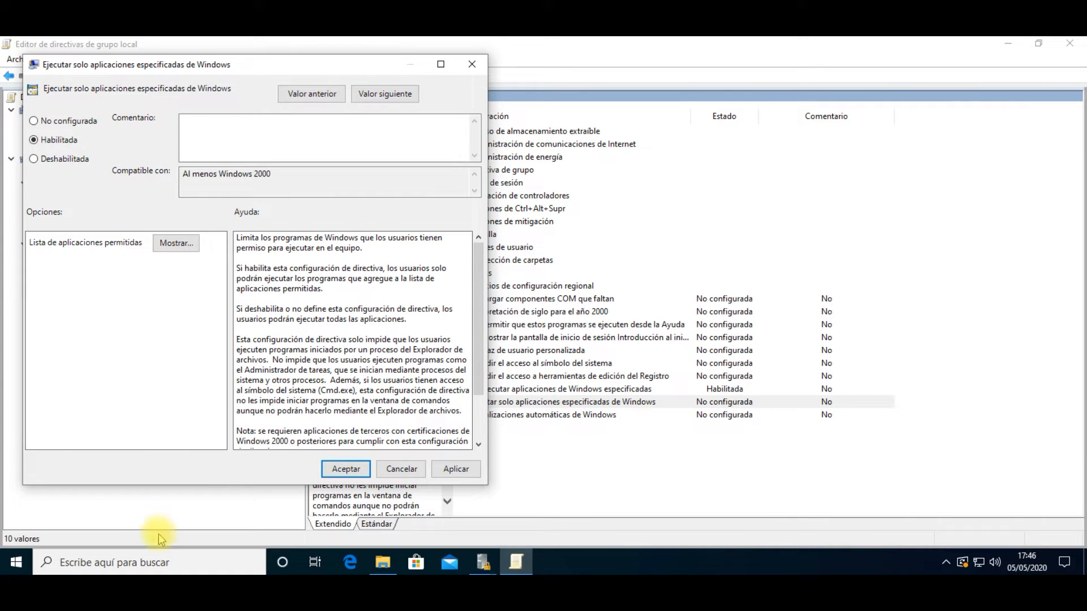
# - Launch WordPad from the Windows search to check that it runs, close it, and discard the pending policy change
pyautogui.click(142, 563)
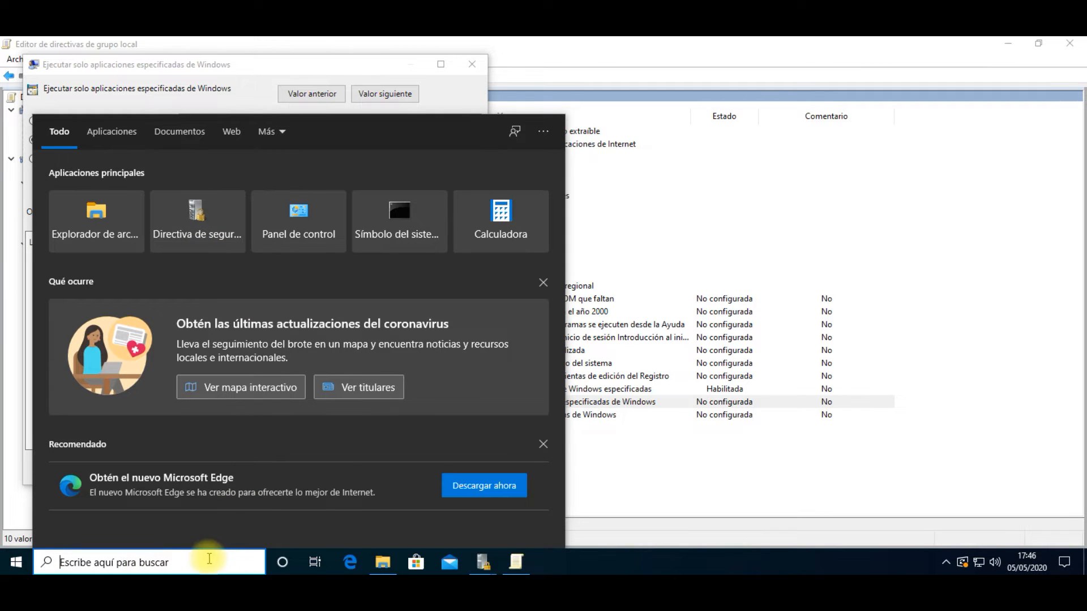
pyautogui.write('wor')
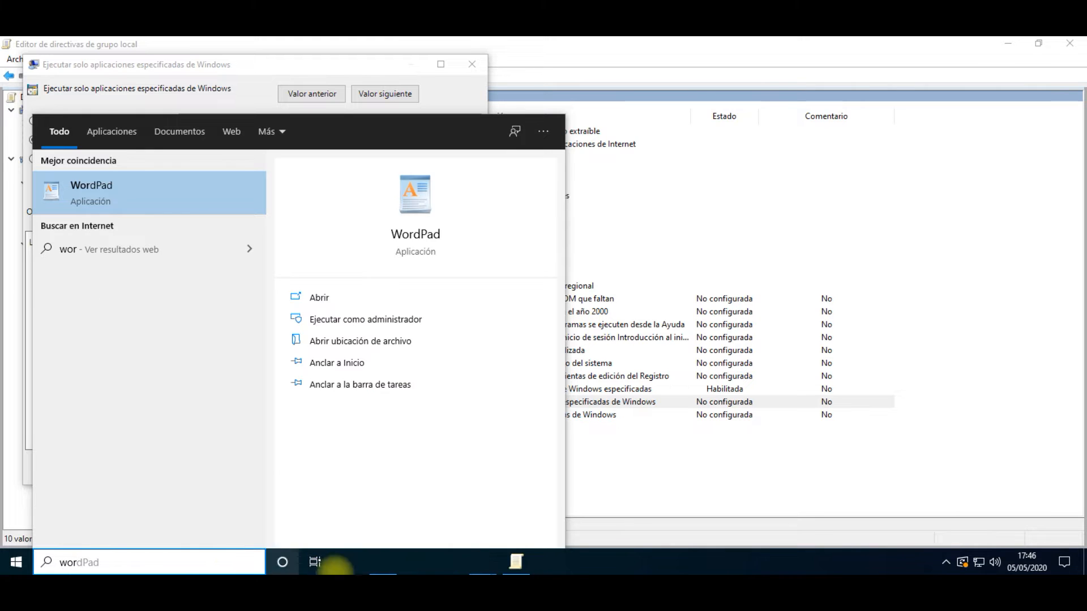
pyautogui.click(319, 300)
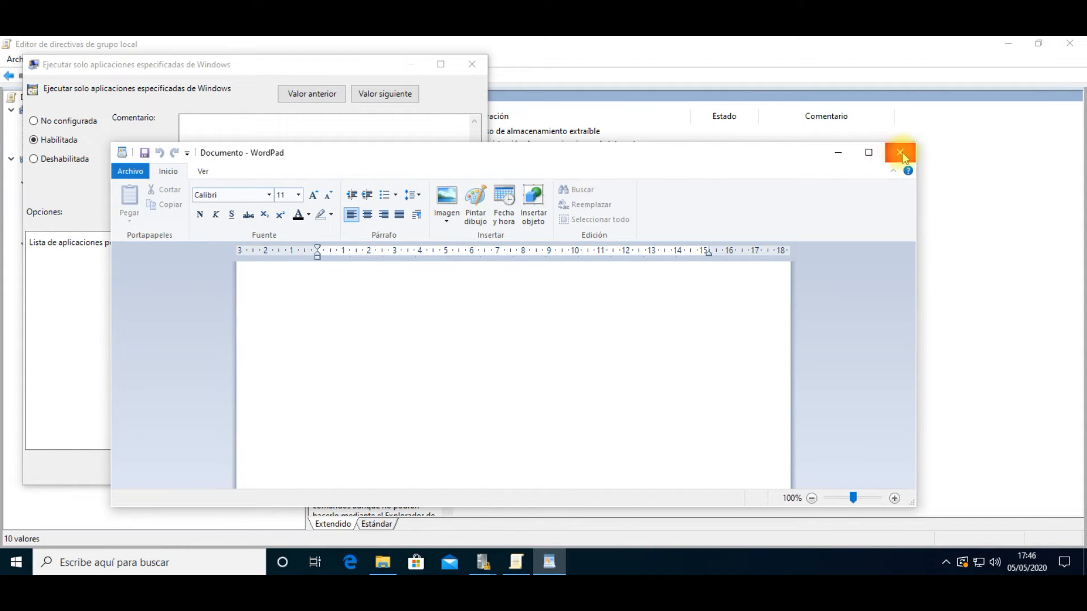
pyautogui.click(900, 153)
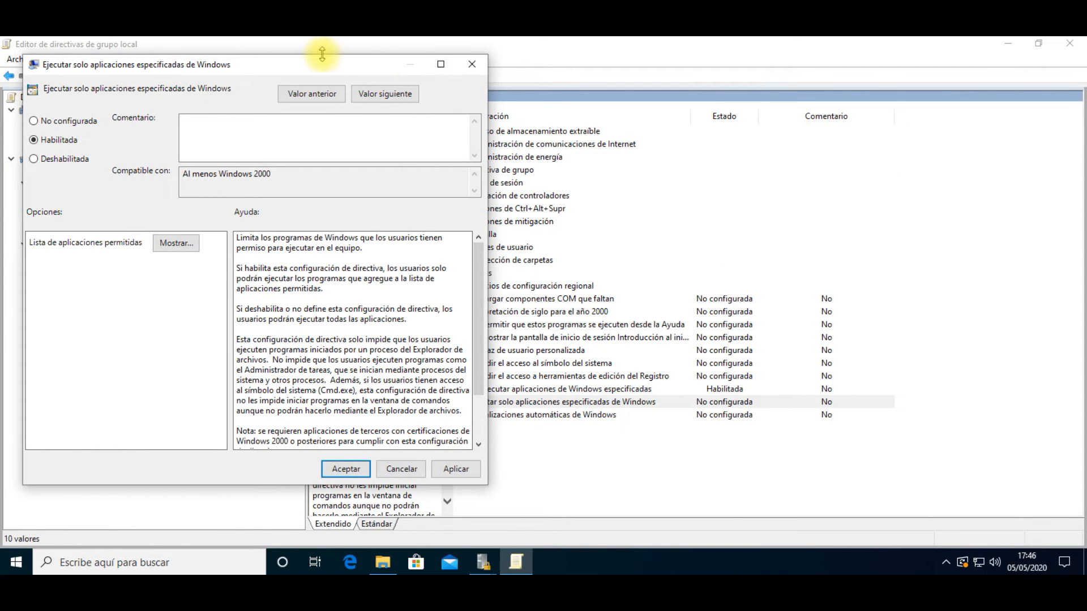
pyautogui.click(472, 64)
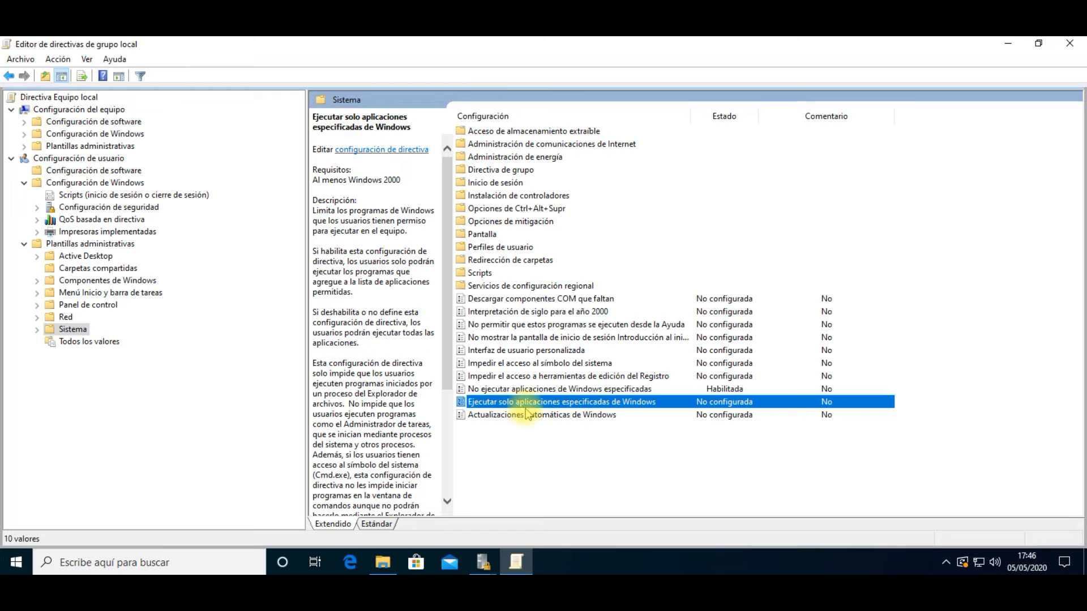
# - In the policy "No ejecutar aplicaciones de Windows especificadas", set the entry in the list of disallowed applications to WordPad.exe and apply it
pyautogui.click(533, 390)
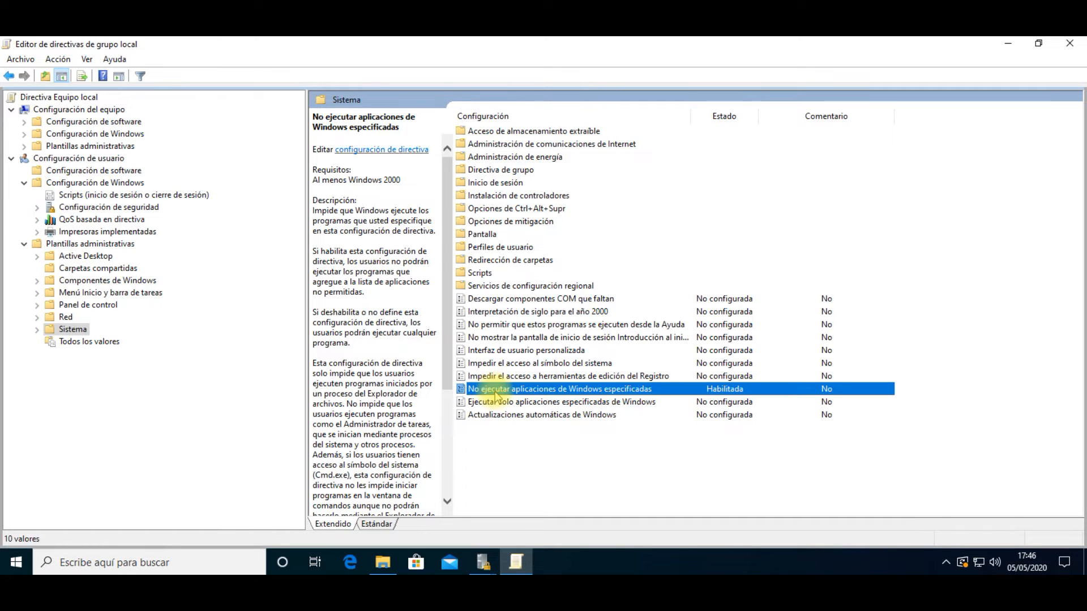
pyautogui.doubleClick(549, 392)
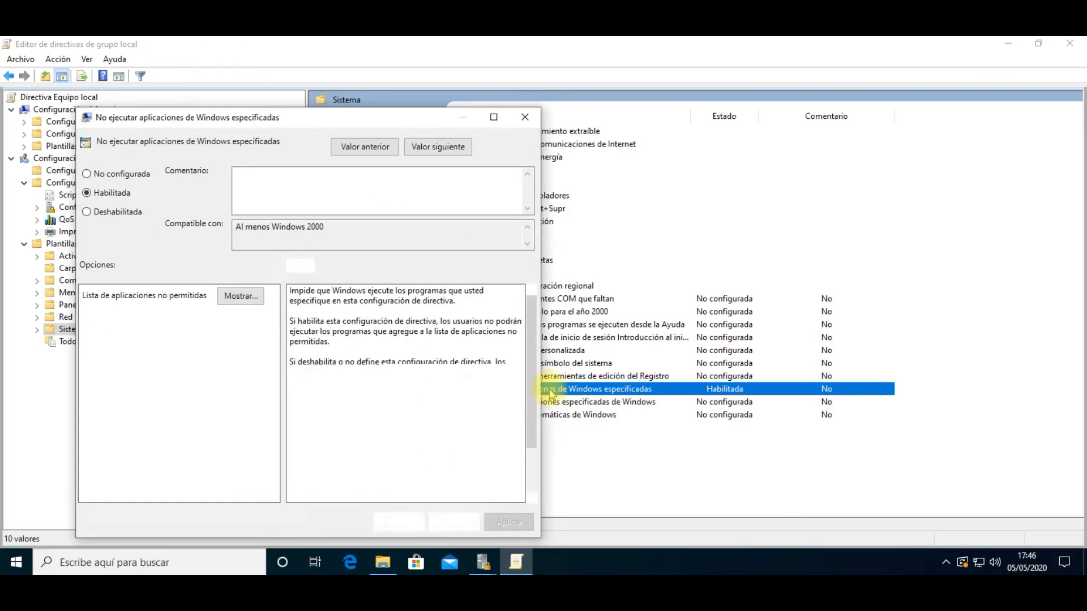
pyautogui.click(243, 300)
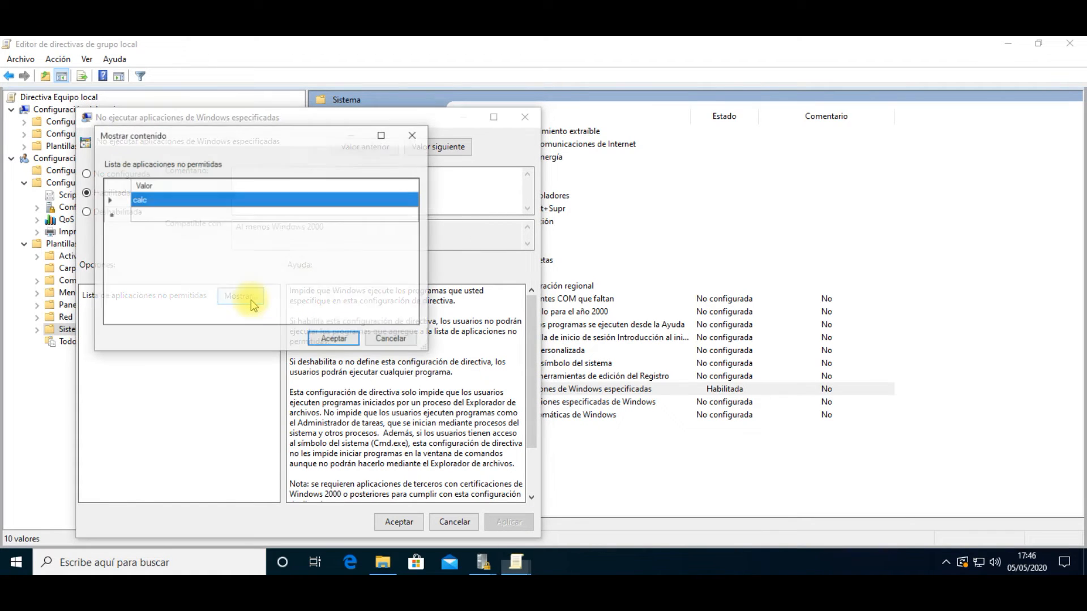
pyautogui.click(155, 201)
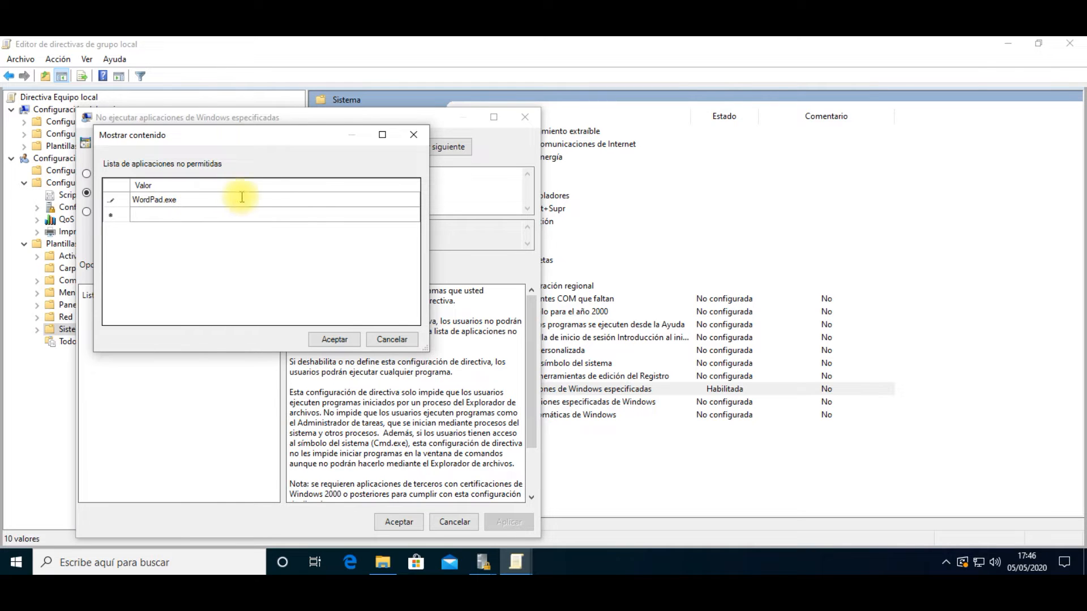
pyautogui.click(334, 339)
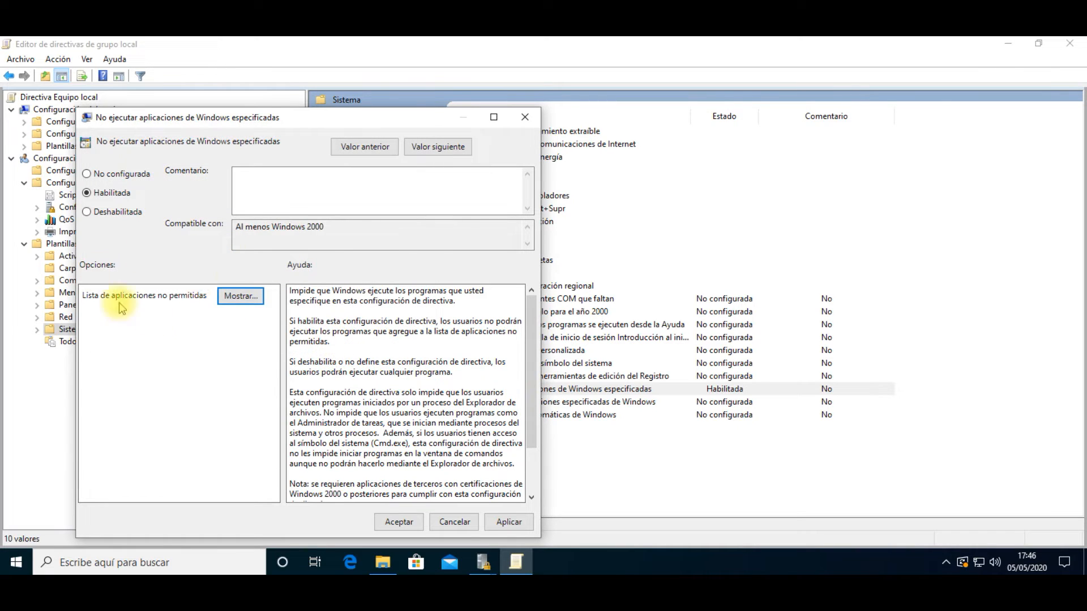
pyautogui.click(525, 524)
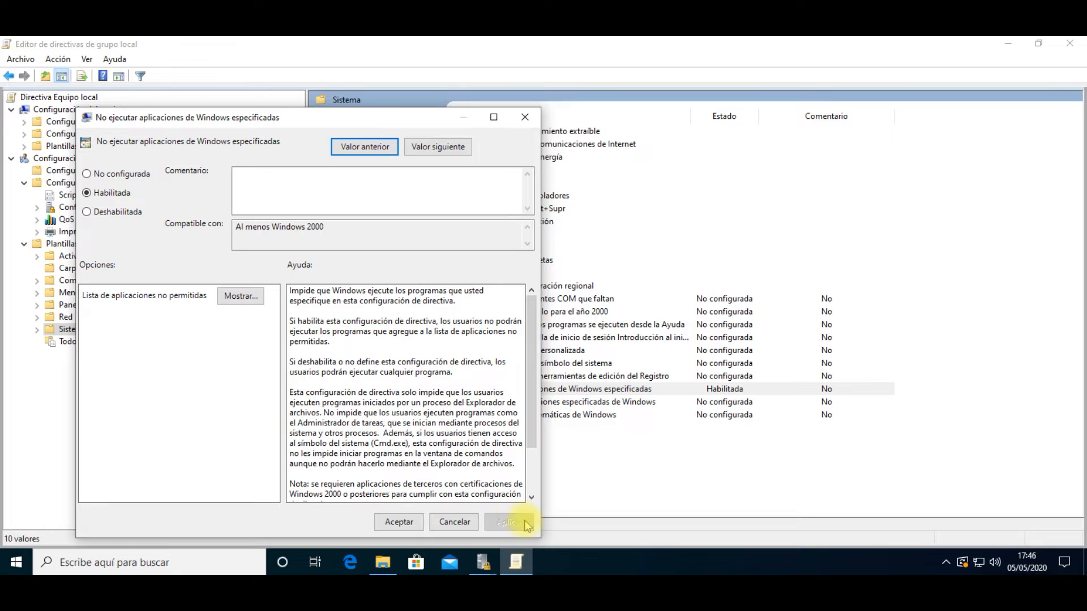
# - Try to open WordPad from the Windows search to test the application block
pyautogui.click(179, 566)
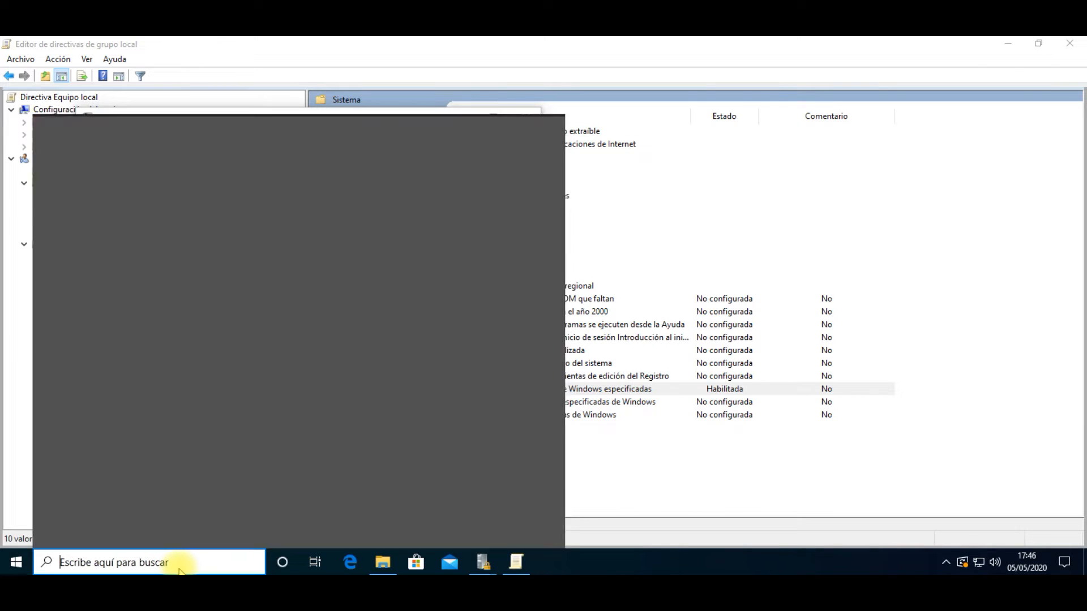
pyautogui.write('word')
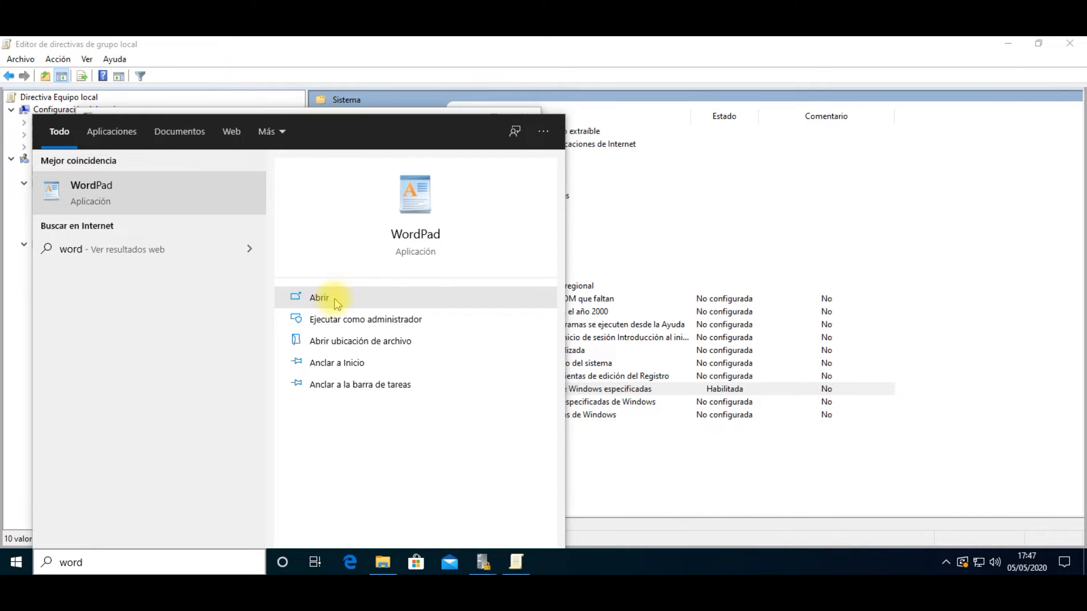
pyautogui.click(617, 447)
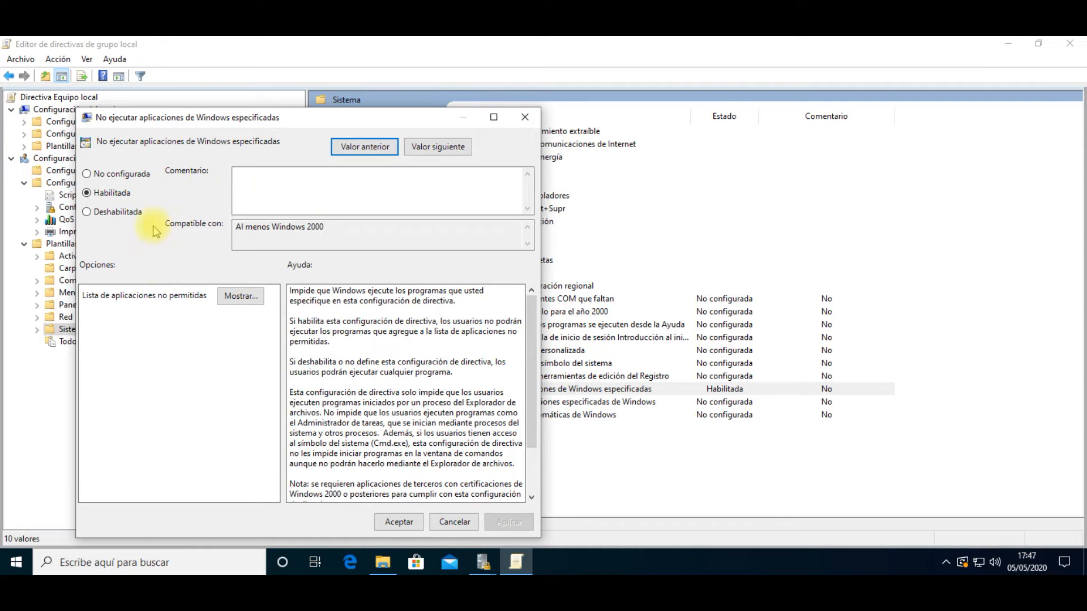
# - Replace the WordPad.exe entry in the list of disallowed applications with "cal" and apply the policy
pyautogui.click(248, 299)
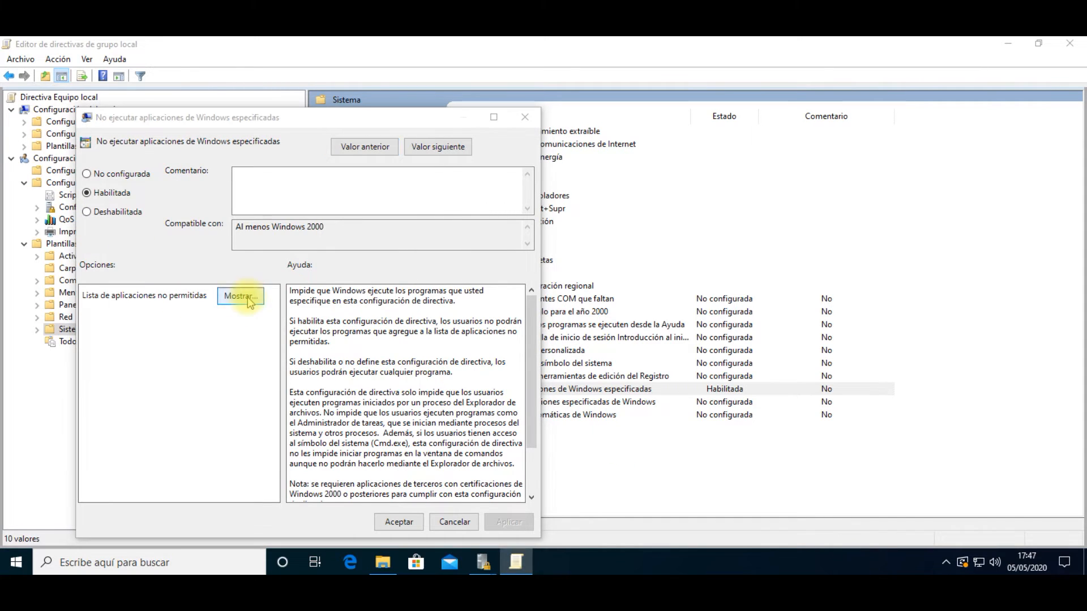
pyautogui.press('Return')
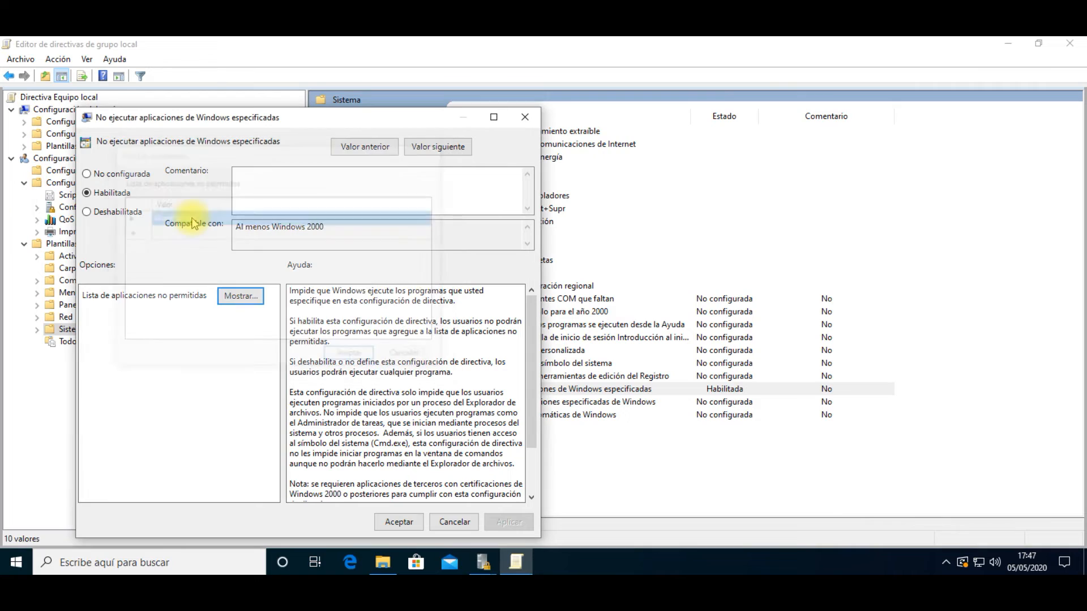
pyautogui.click(241, 296)
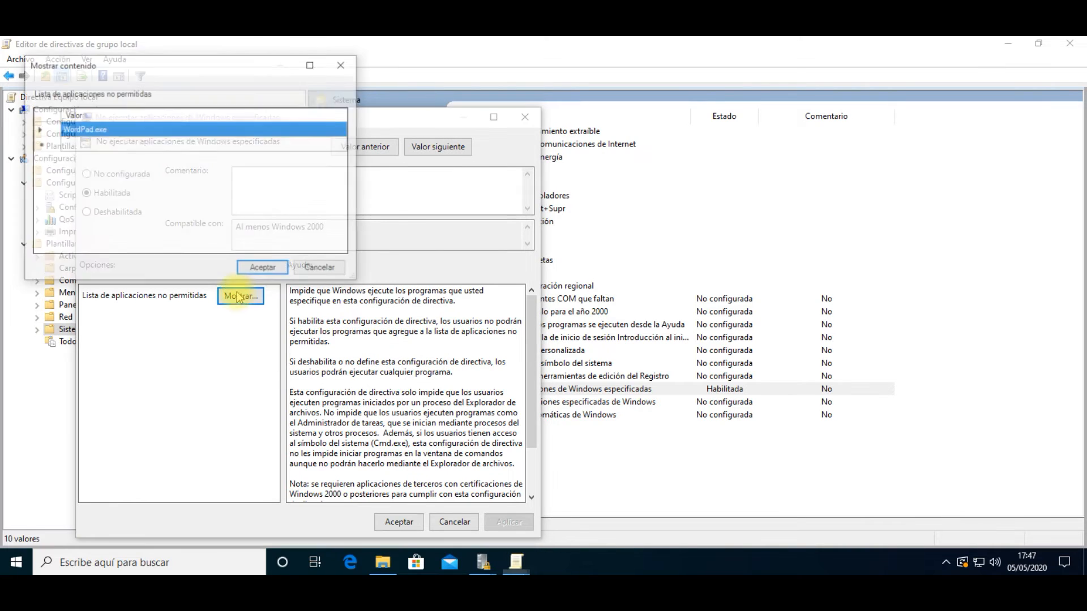
pyautogui.click(119, 133)
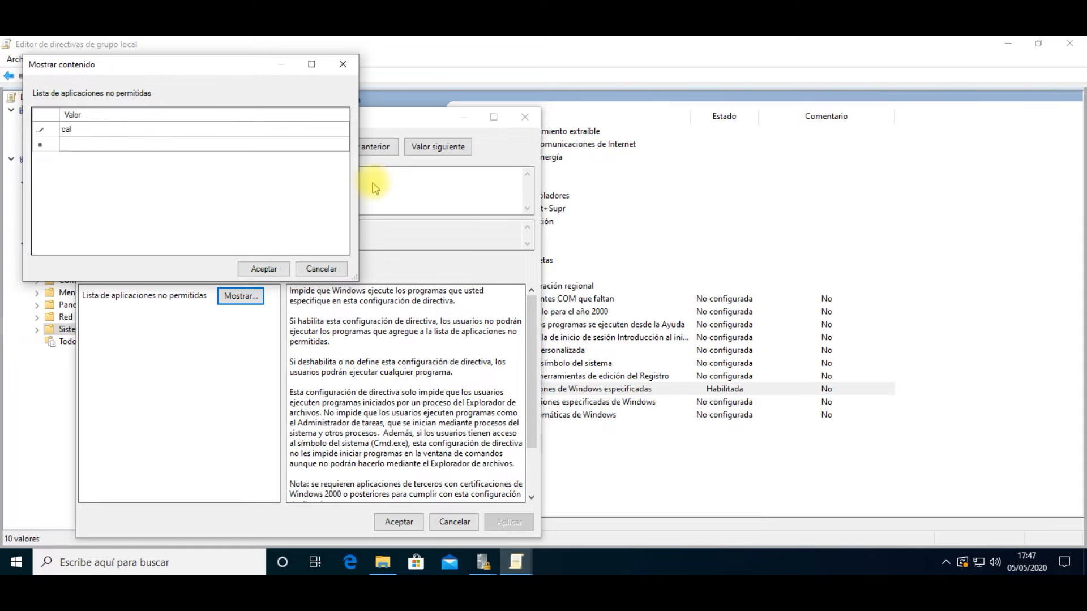
pyautogui.click(262, 269)
pyautogui.click(509, 521)
# - Launch WordPad again from the Windows search to test the updated list, and close both it and the policy dialog
pyautogui.click(186, 563)
pyautogui.write('word')
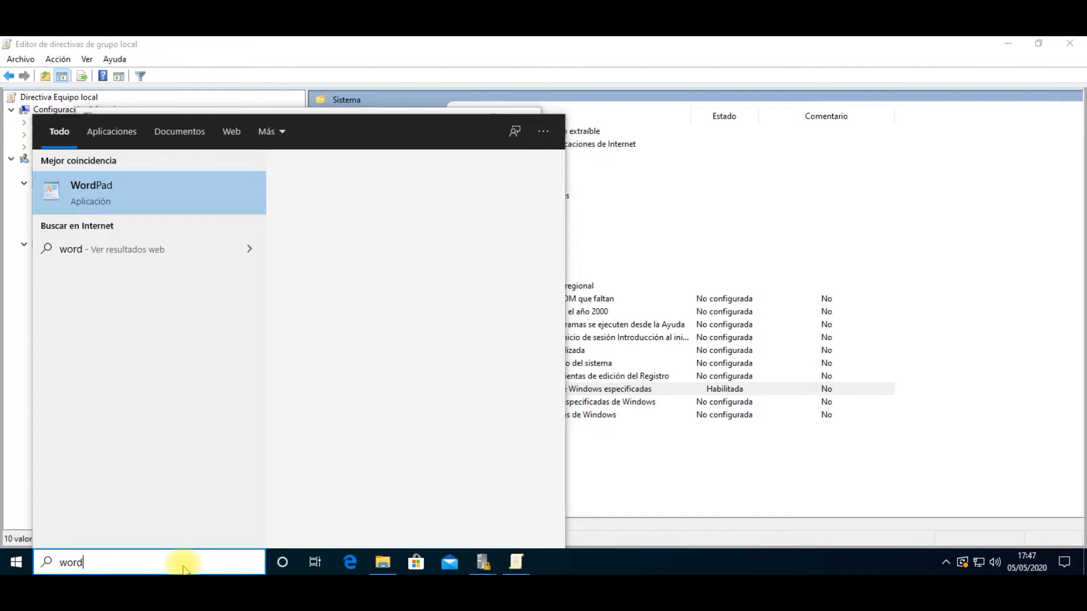
pyautogui.click(299, 298)
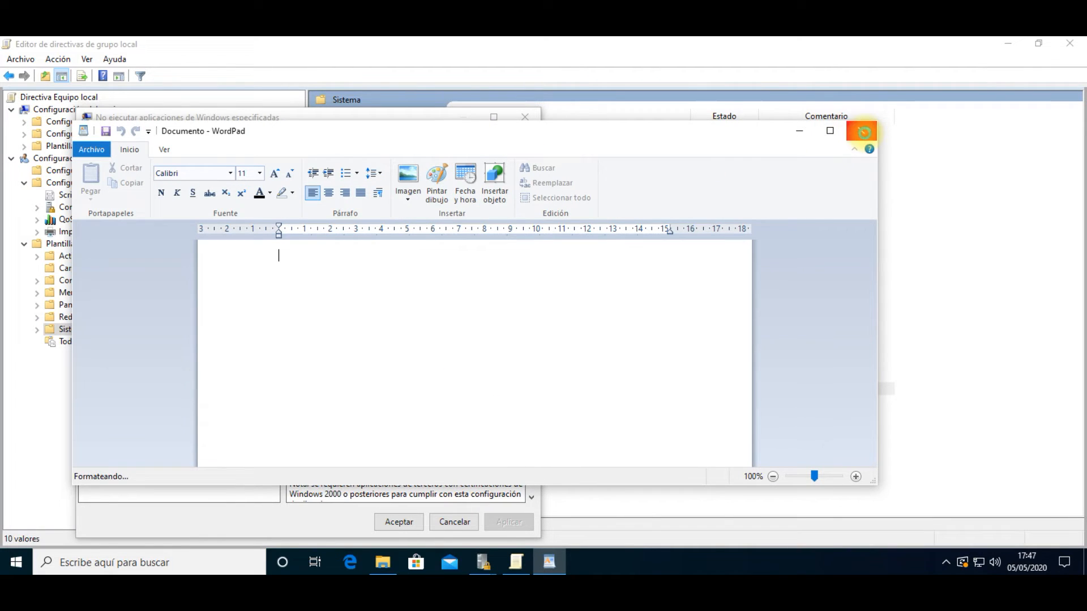
pyautogui.click(862, 132)
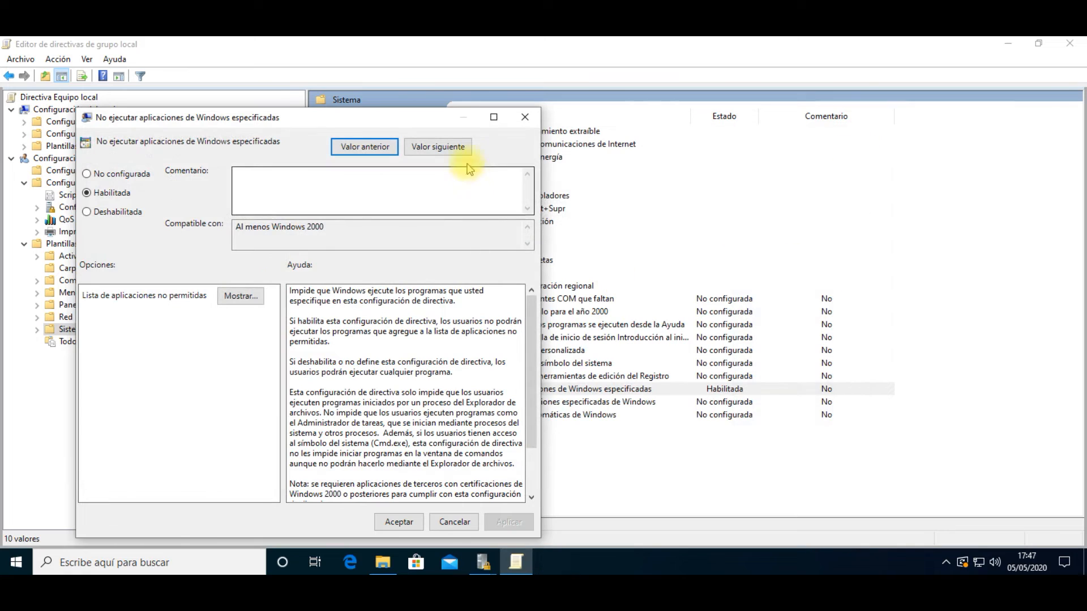
pyautogui.click(523, 118)
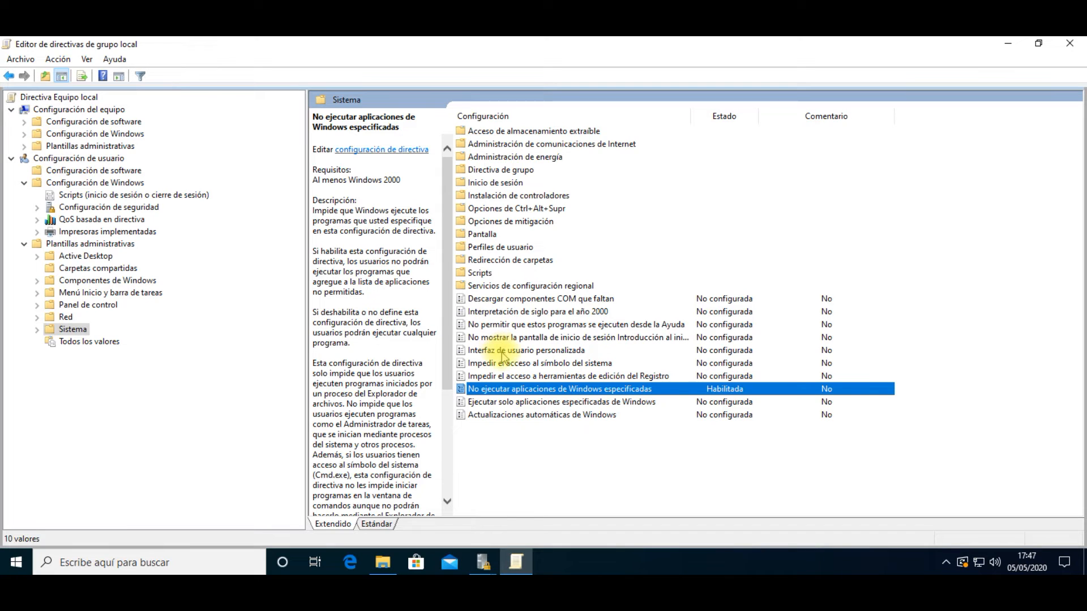
# - Open the policy "Interfaz de usuario personalizada", select Habilitada to examine its interface file name option, and cancel the change
pyautogui.click(527, 352)
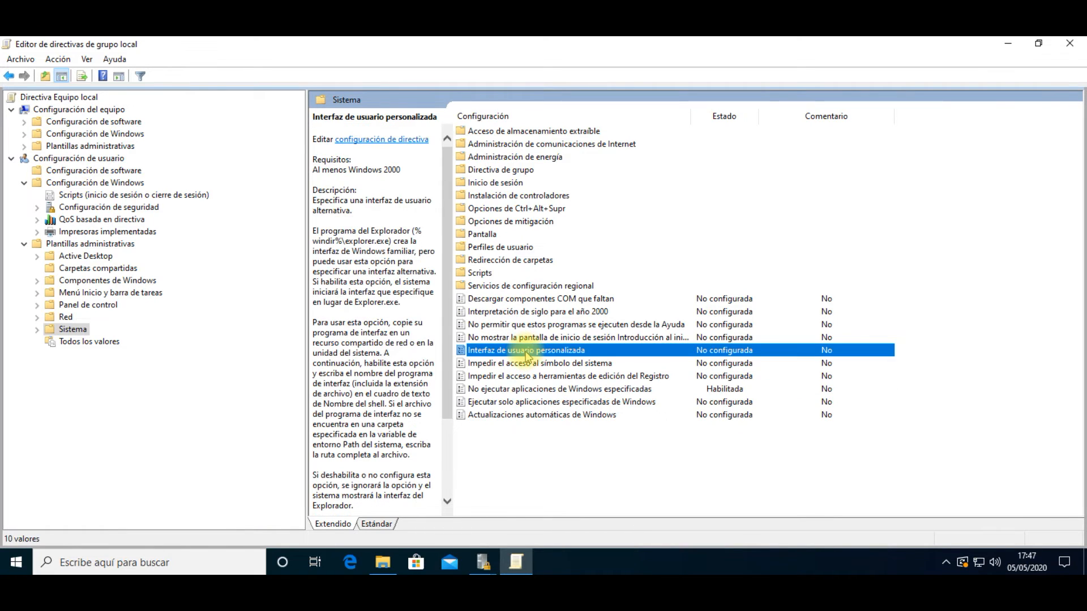
pyautogui.doubleClick(532, 351)
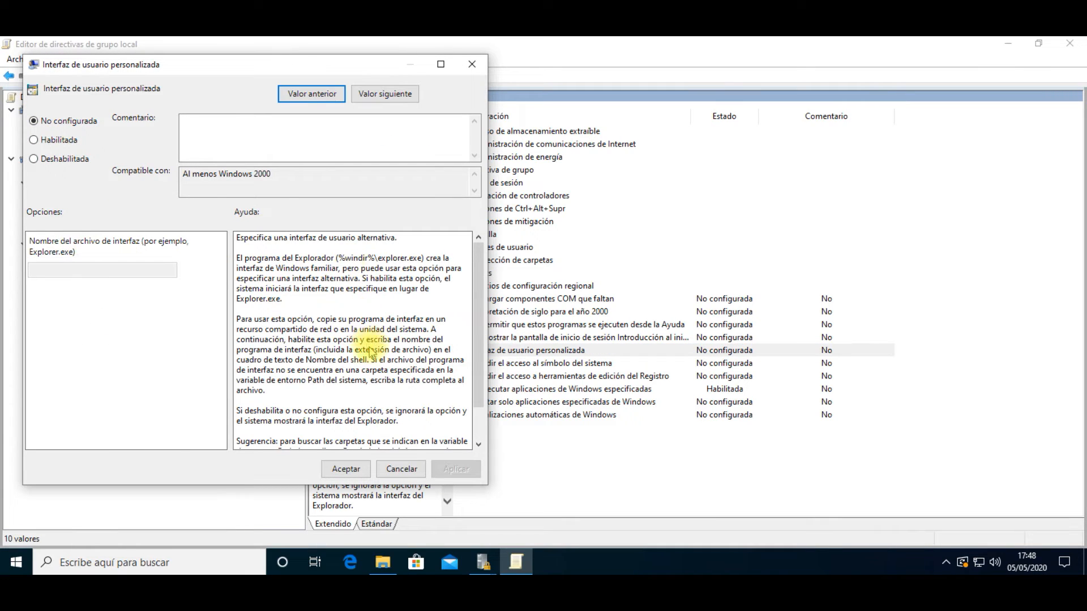
pyautogui.click(50, 146)
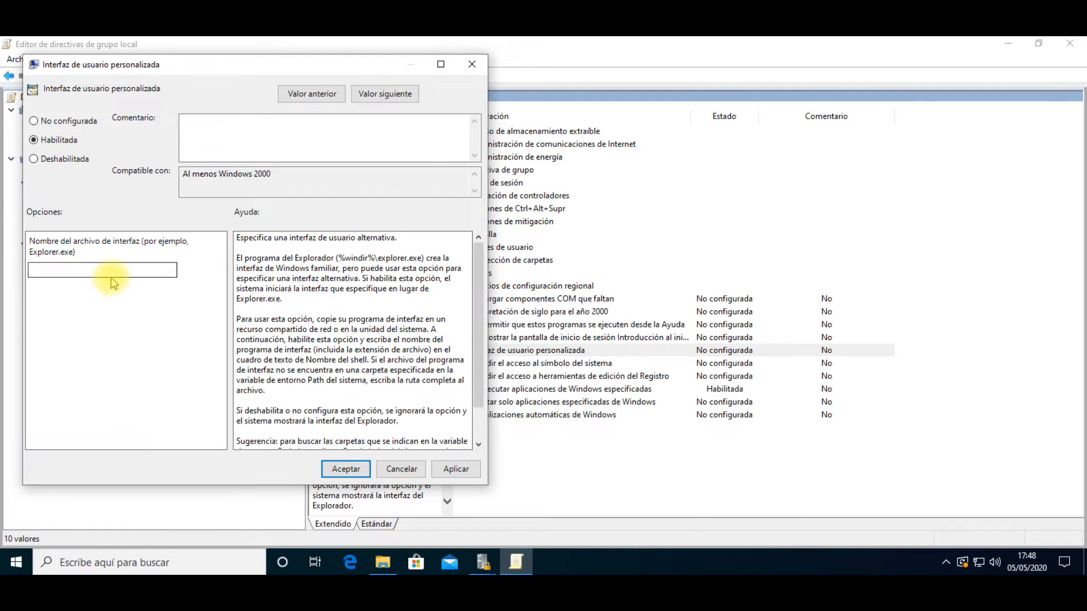
pyautogui.click(414, 469)
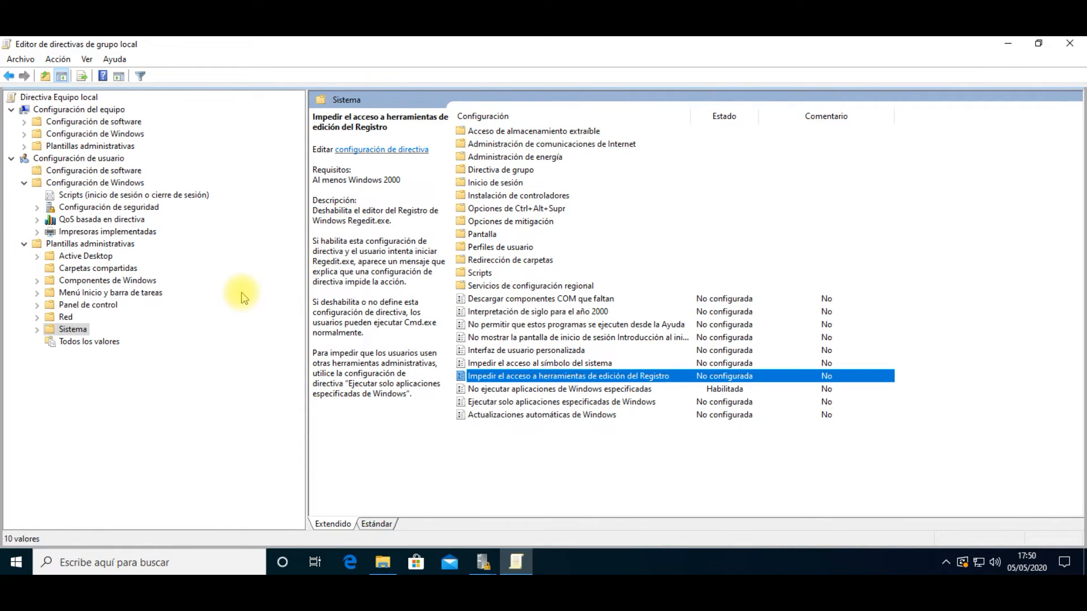
# - Check the Inicio/Apagado options offered in the Windows Start menu, and return to the policy editor
pyautogui.click(16, 563)
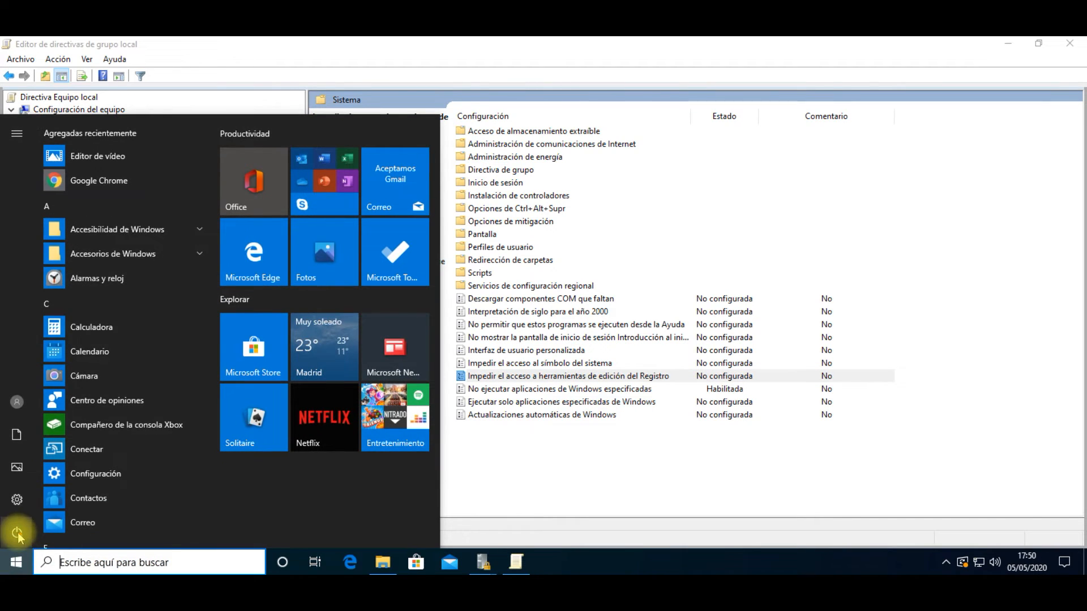
pyautogui.moveTo(20, 537)
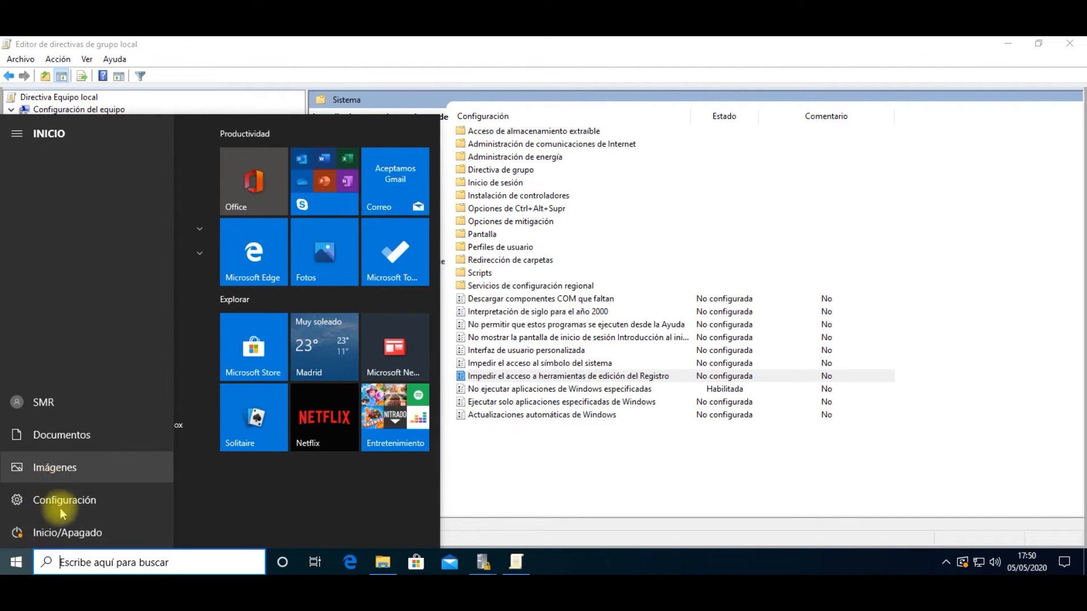
pyautogui.click(63, 535)
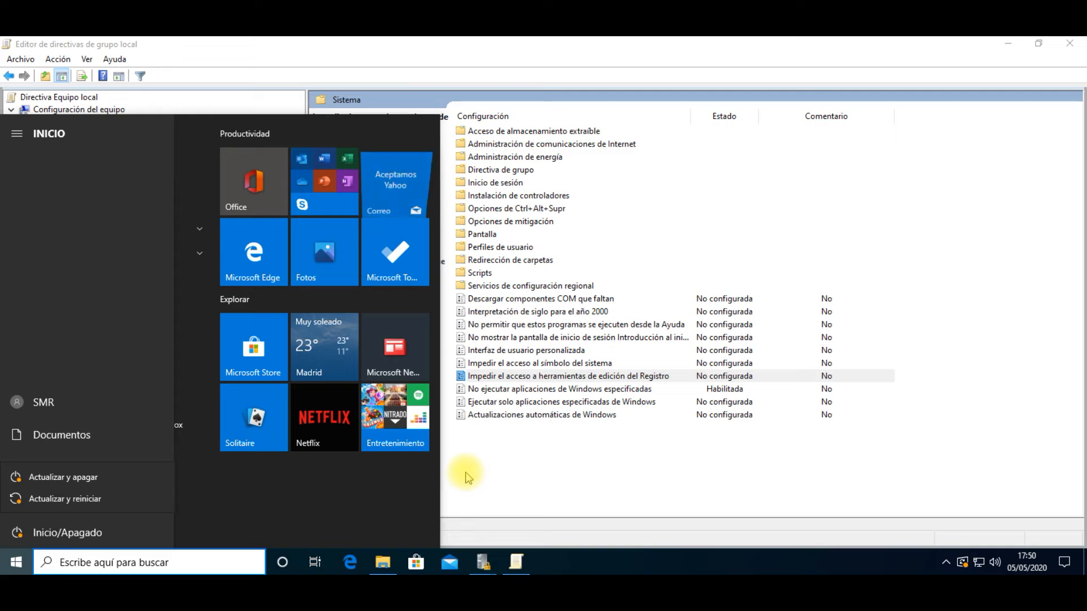
pyautogui.click(530, 477)
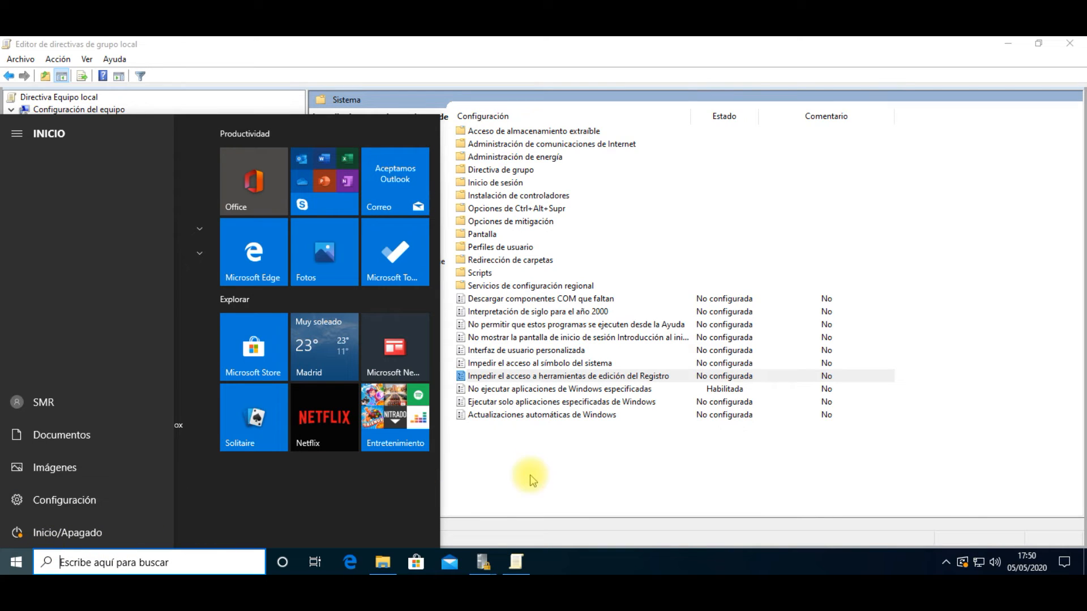
pyautogui.click(711, 183)
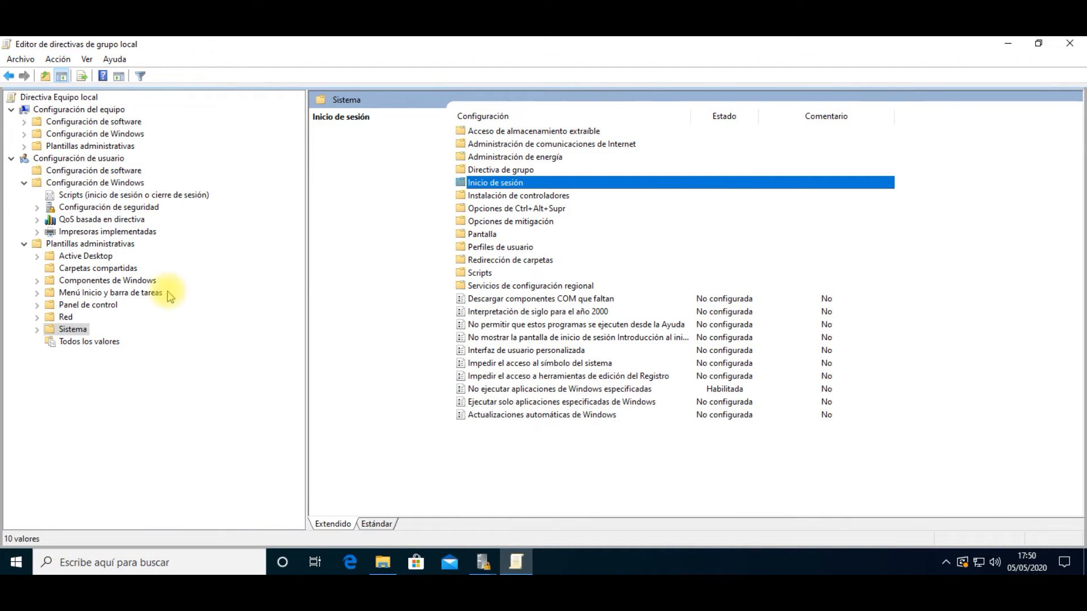
# - Open "Menú Inicio y barra de tareas" under the user Plantillas administrativas and look through its policies
pyautogui.click(91, 293)
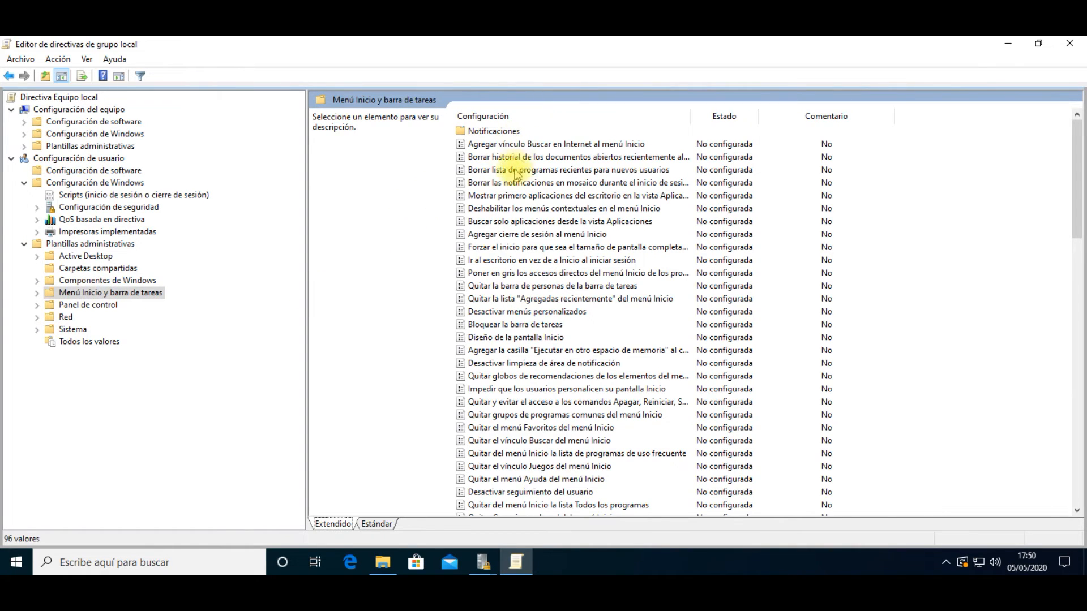
pyautogui.scroll(-1, 514, 249)
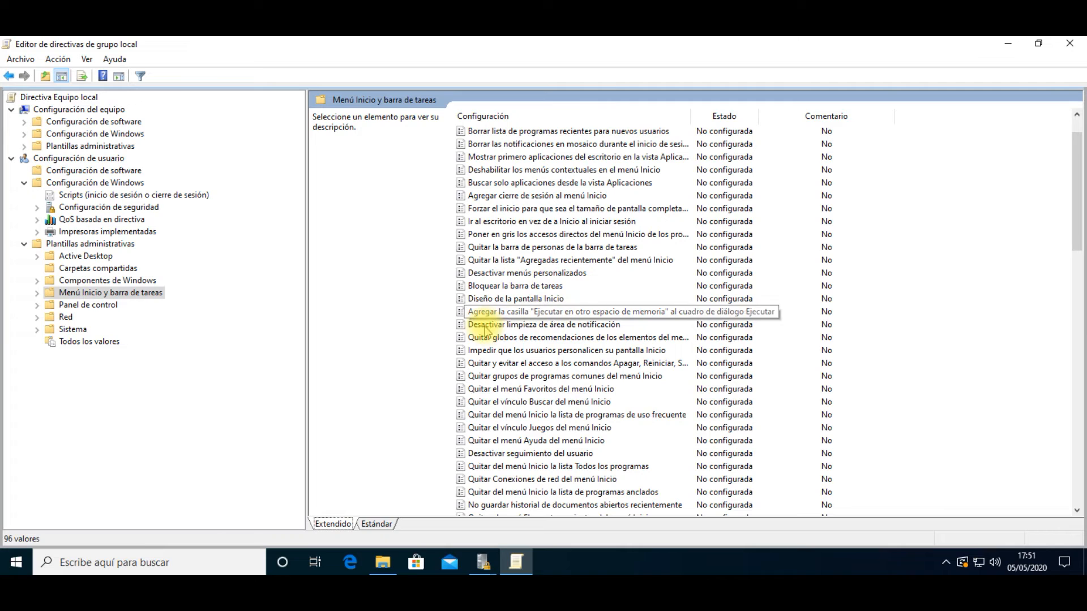
pyautogui.scroll(1, 535, 291)
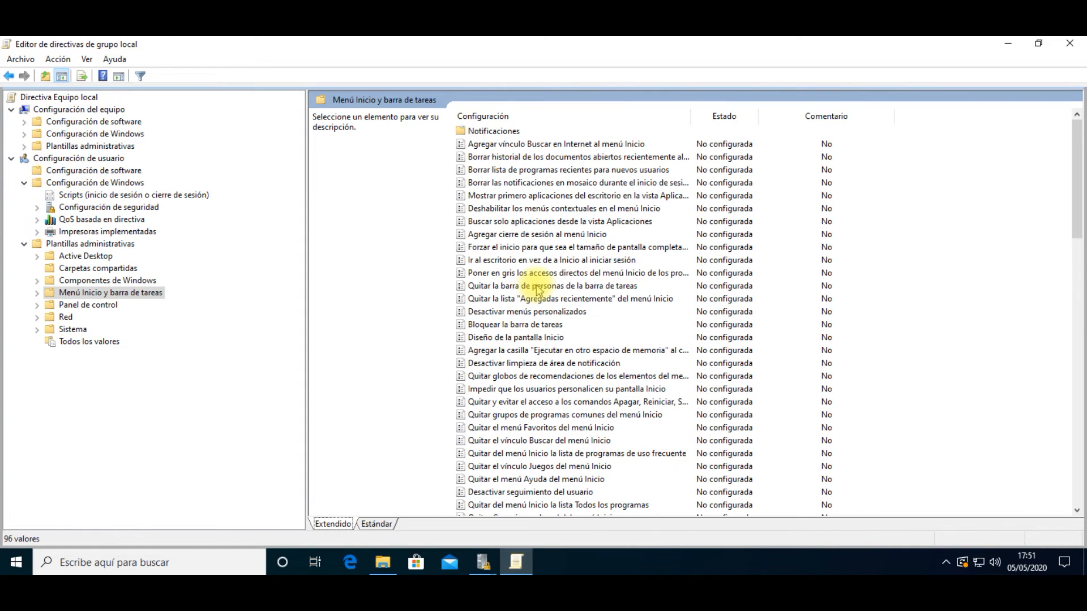
pyautogui.scroll(-9, 537, 290)
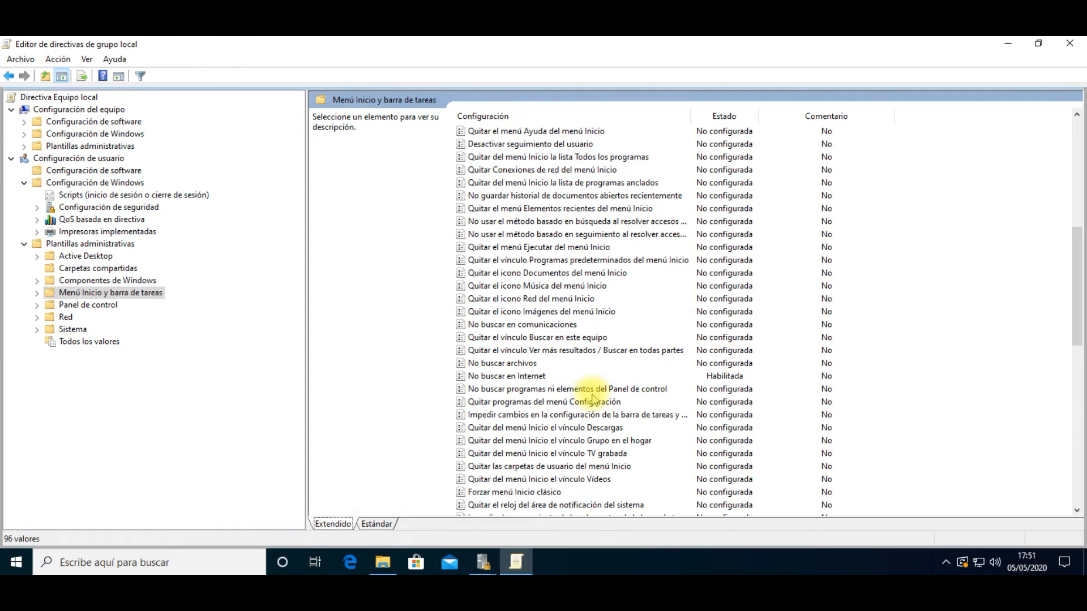
# - Set the policy "Quitar y evitar el acceso a los comandos Apagar, Reiniciar, Suspender e Hibernar" to Habilitada and save it
pyautogui.scroll(6, 592, 399)
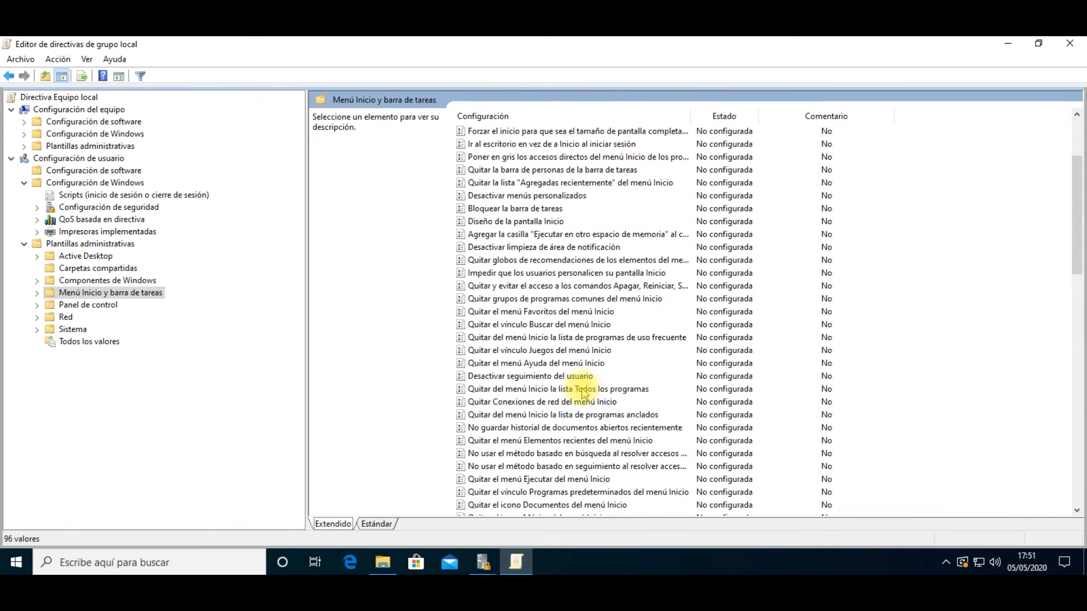
pyautogui.scroll(3, 584, 393)
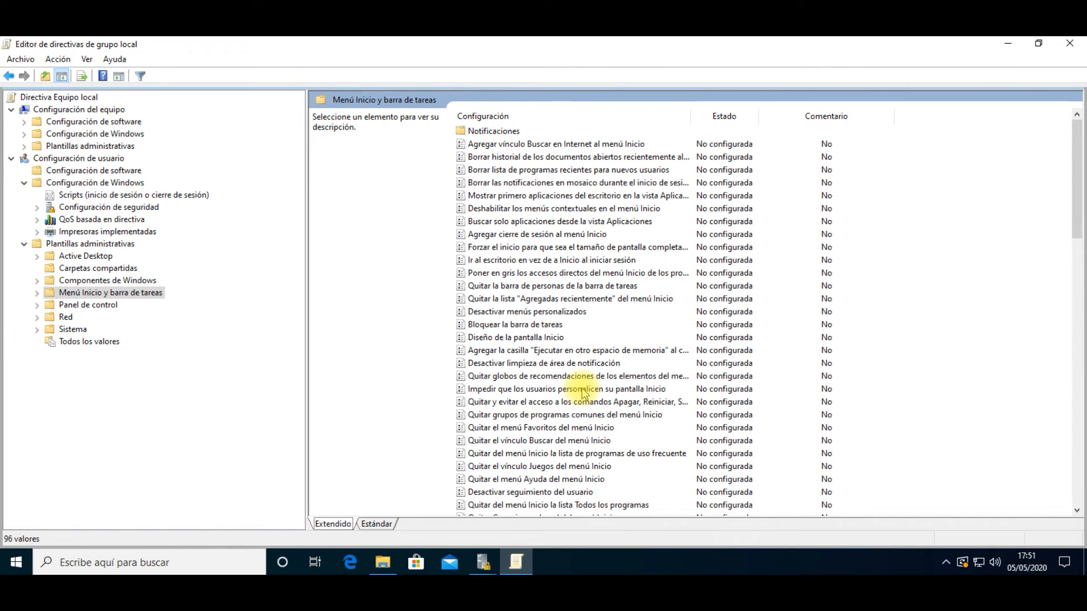
pyautogui.click(528, 403)
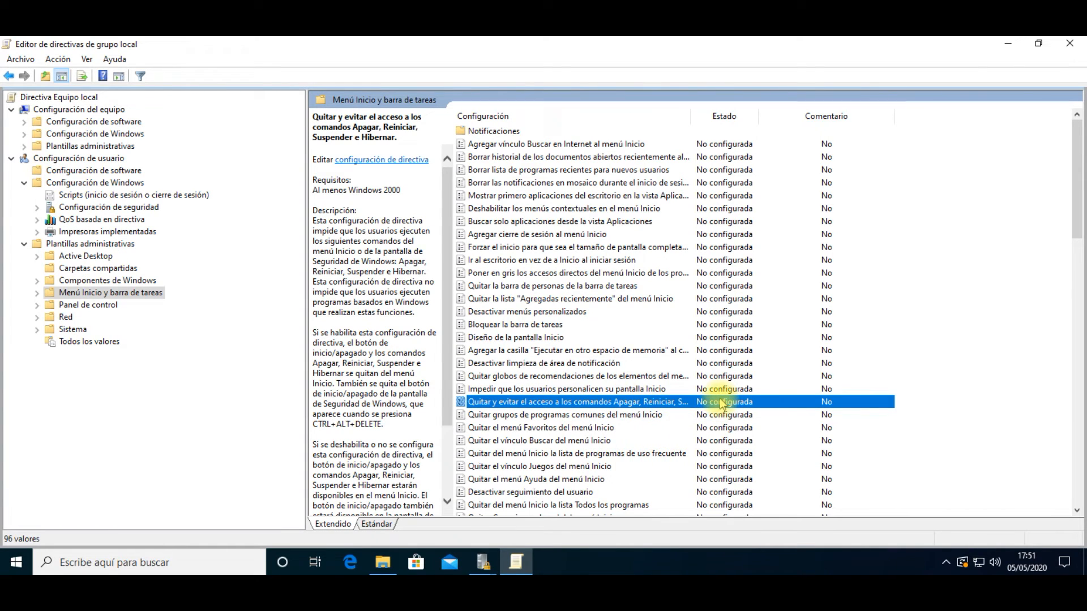
pyautogui.doubleClick(523, 403)
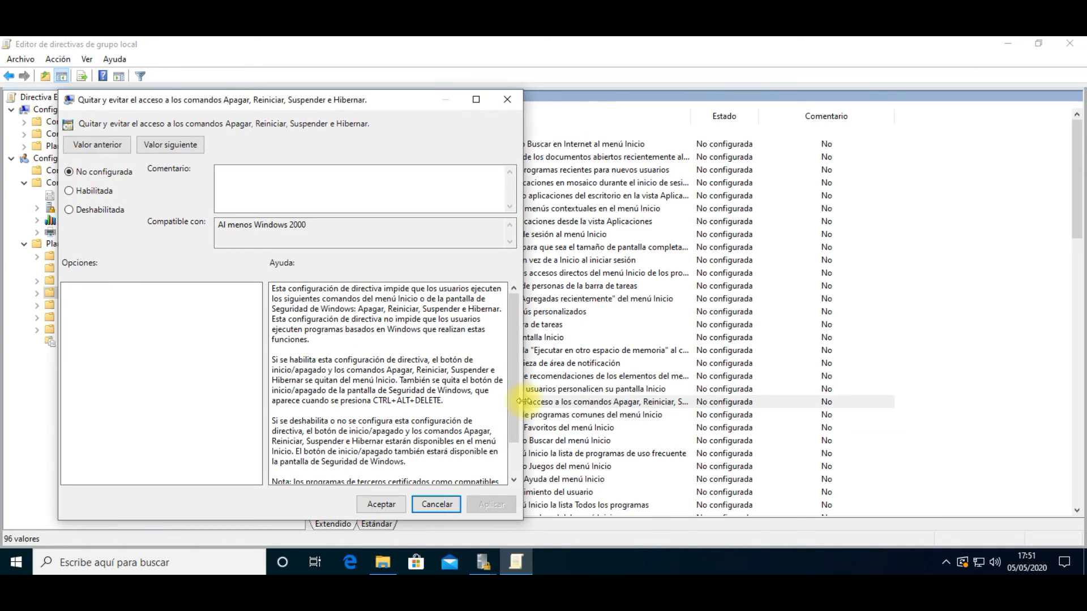
pyautogui.click(95, 192)
pyautogui.click(491, 507)
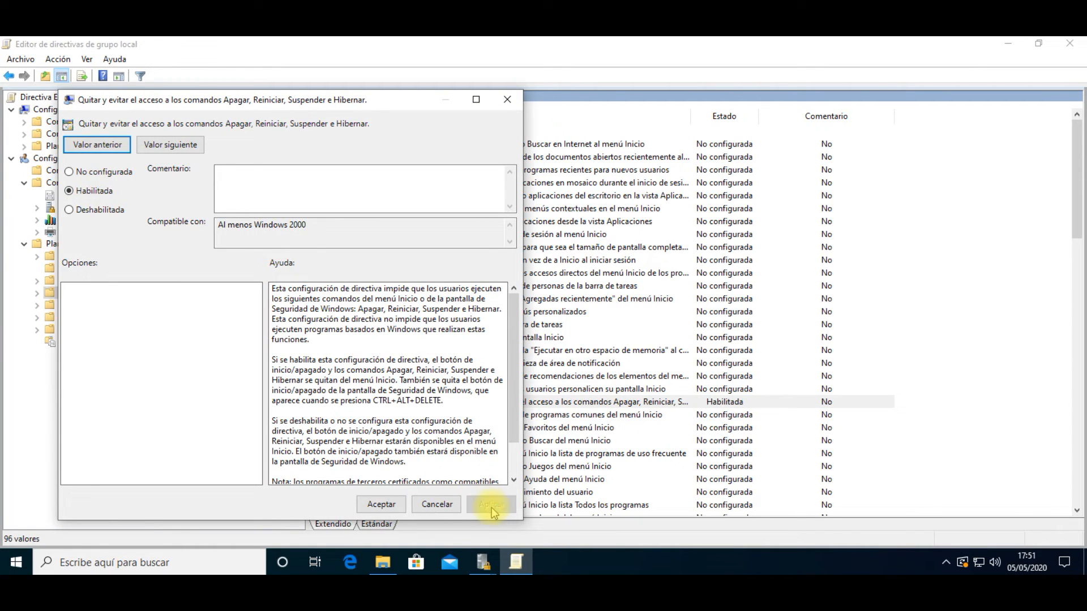
pyautogui.click(381, 503)
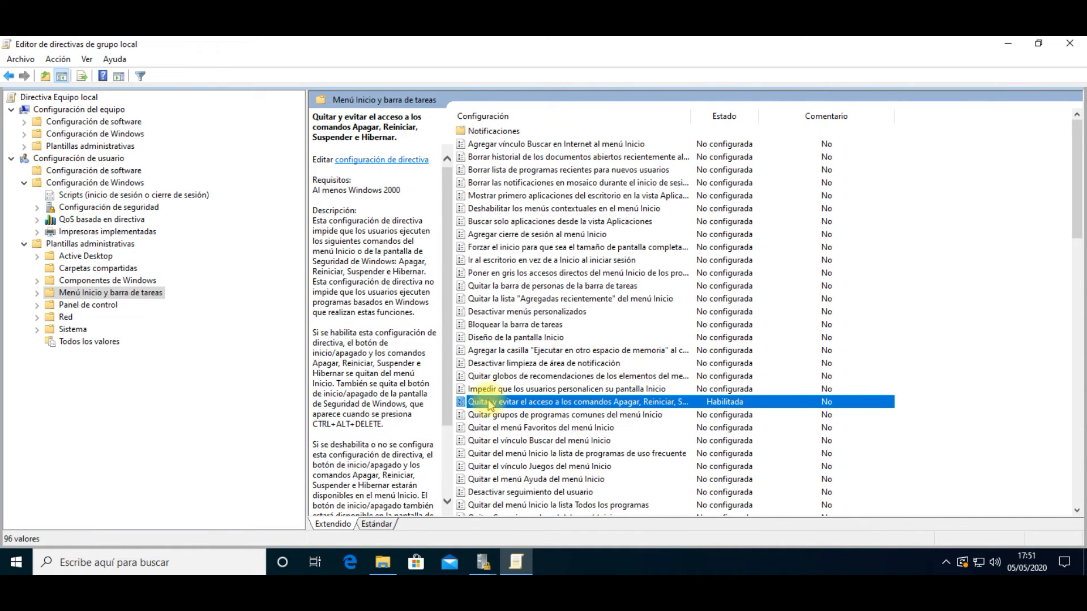
# - Test the Inicio/Apagado options in the Windows Start menu and return to the policy list
pyautogui.click(528, 566)
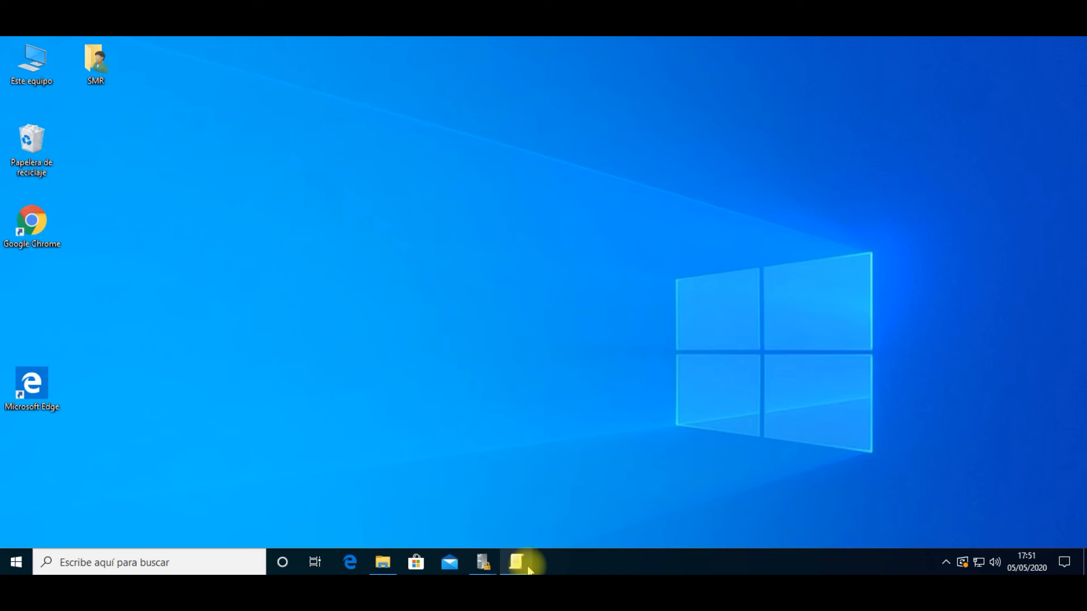
pyautogui.click(522, 566)
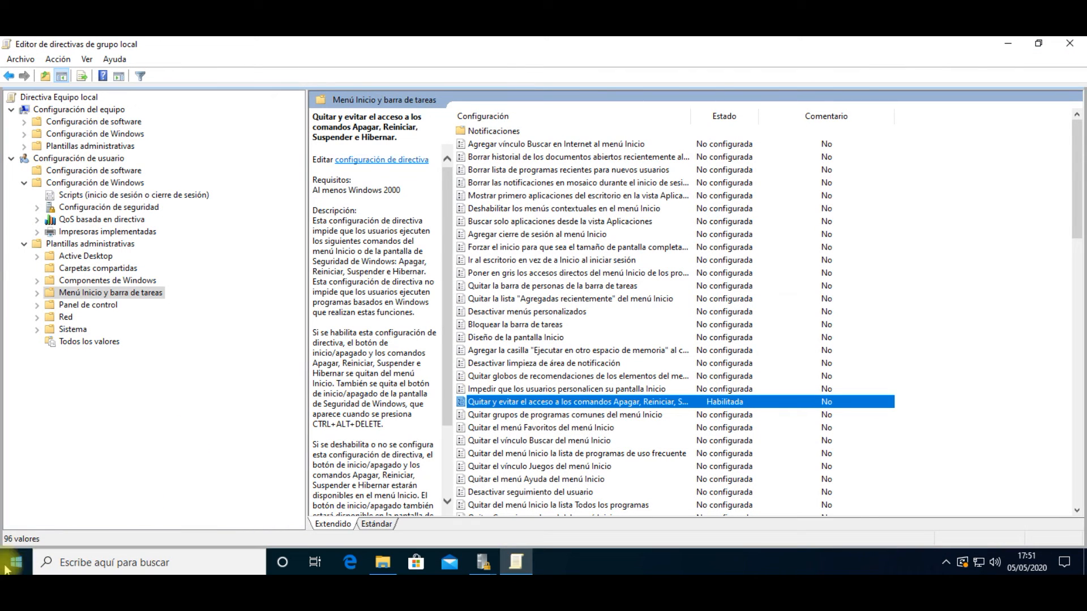
pyautogui.click(15, 567)
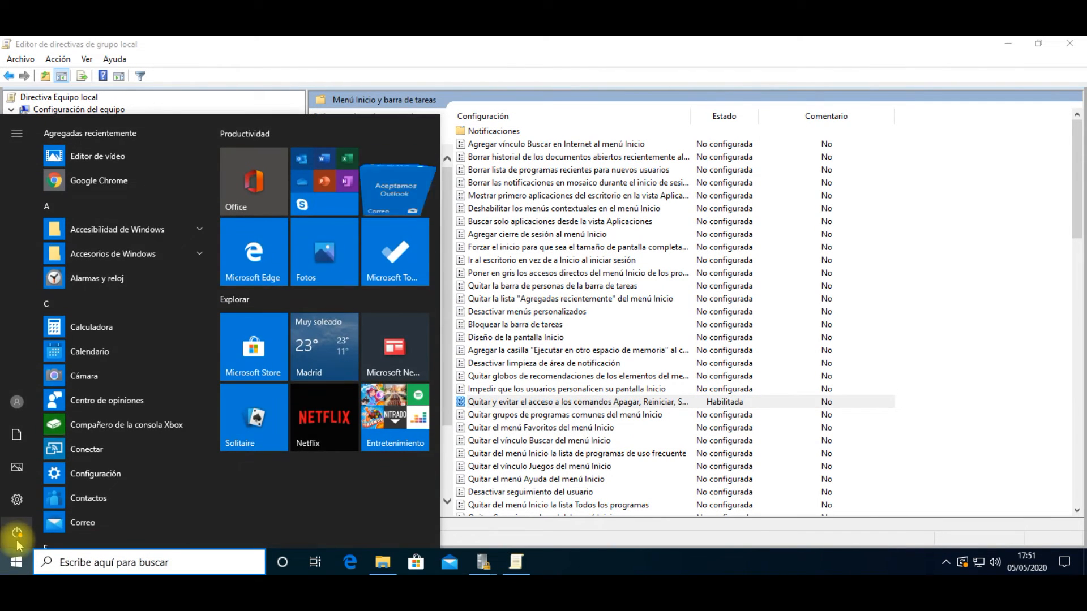
pyautogui.click(37, 533)
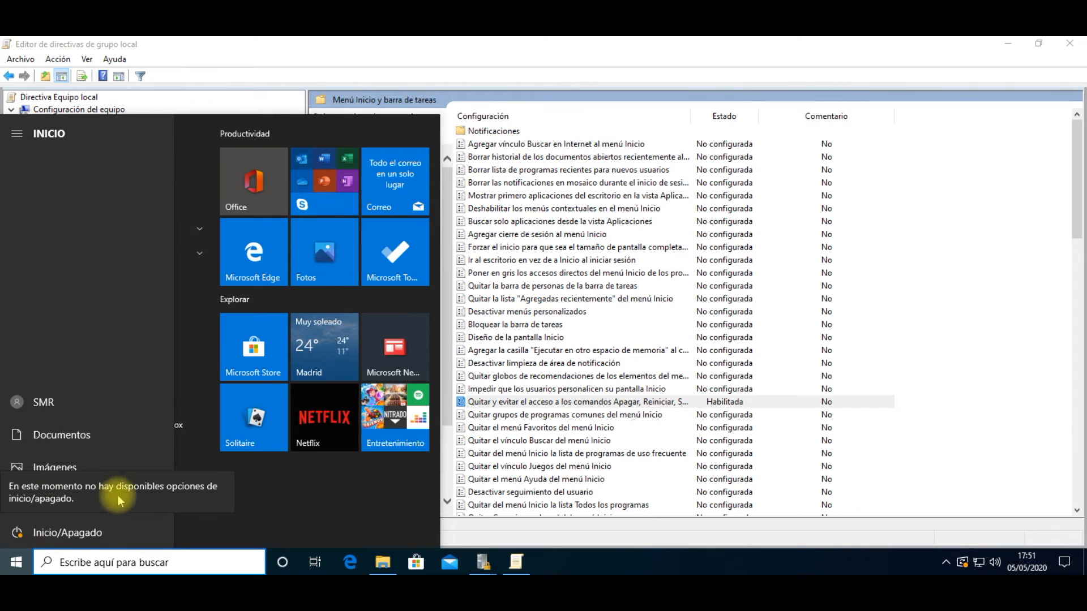
pyautogui.click(70, 536)
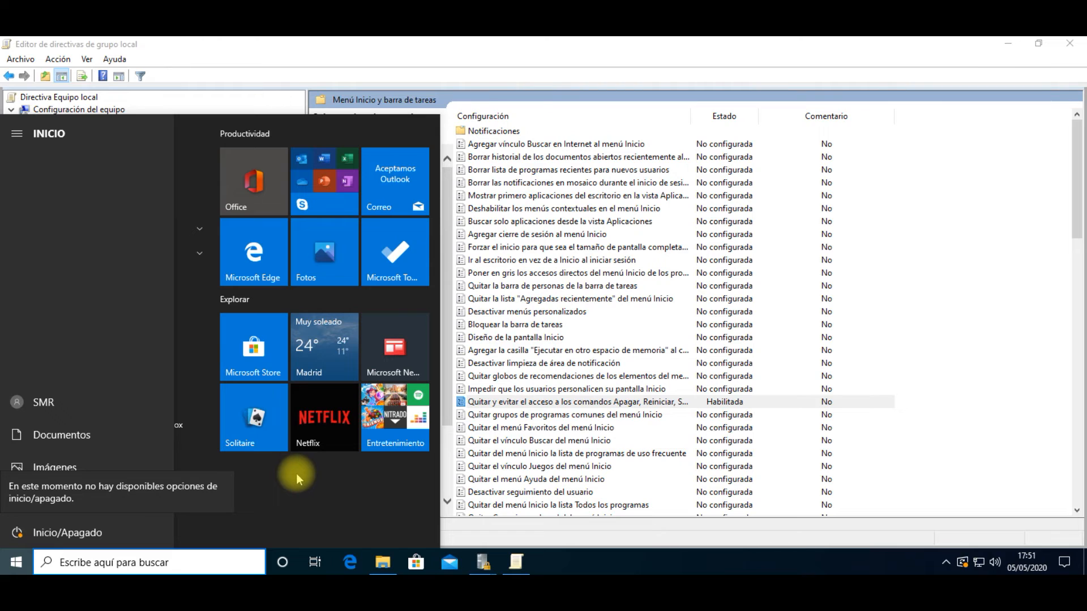
pyautogui.click(542, 403)
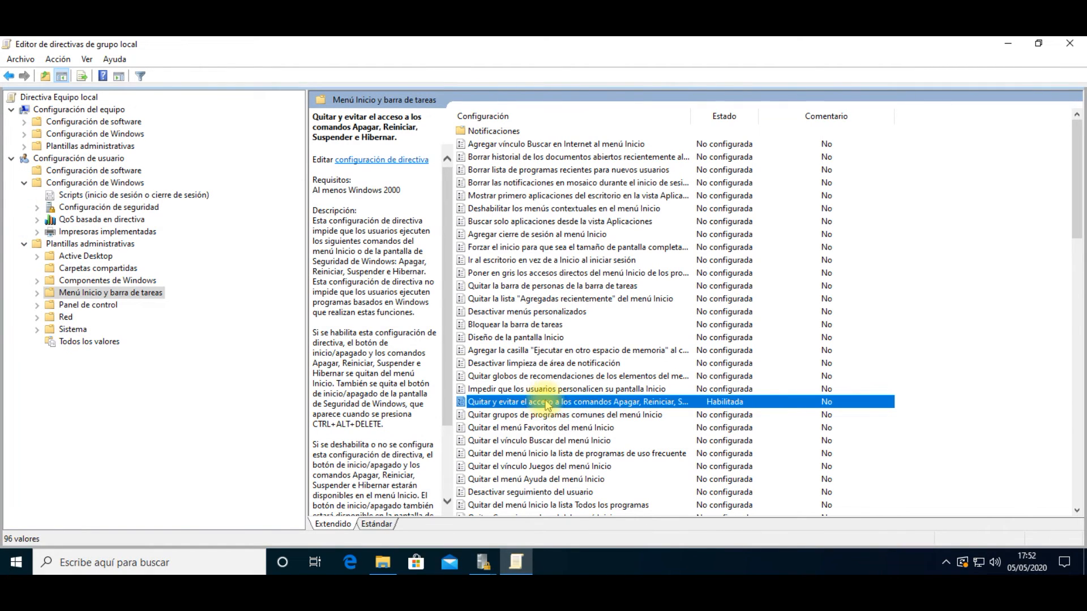
# - Reopen the Apagar, Reiniciar, Suspender e Hibernar policy, set it back to No configurada, and apply the change
pyautogui.doubleClick(519, 402)
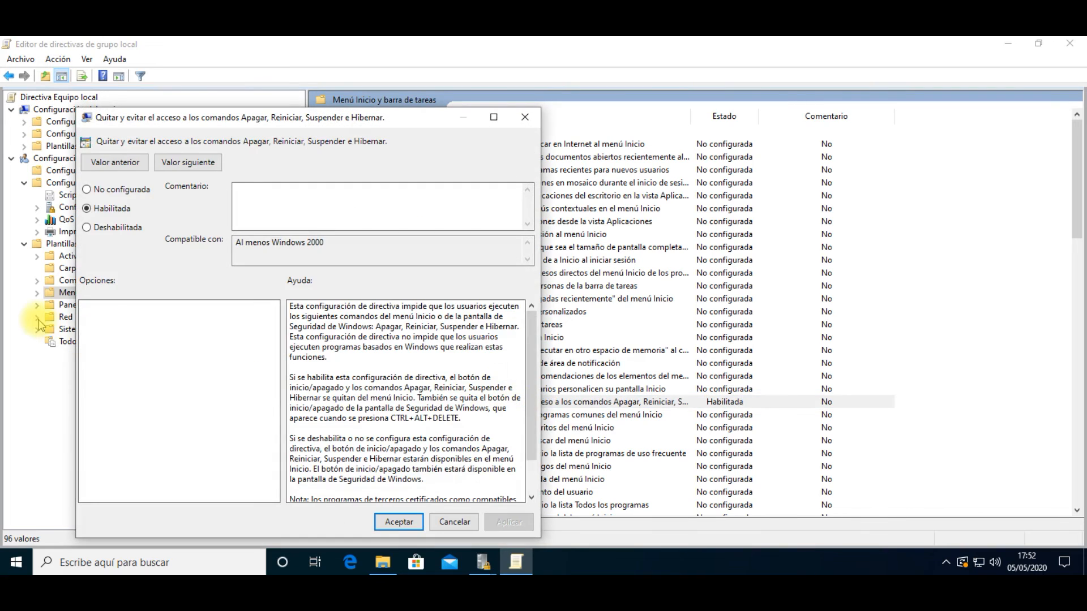
pyautogui.click(86, 190)
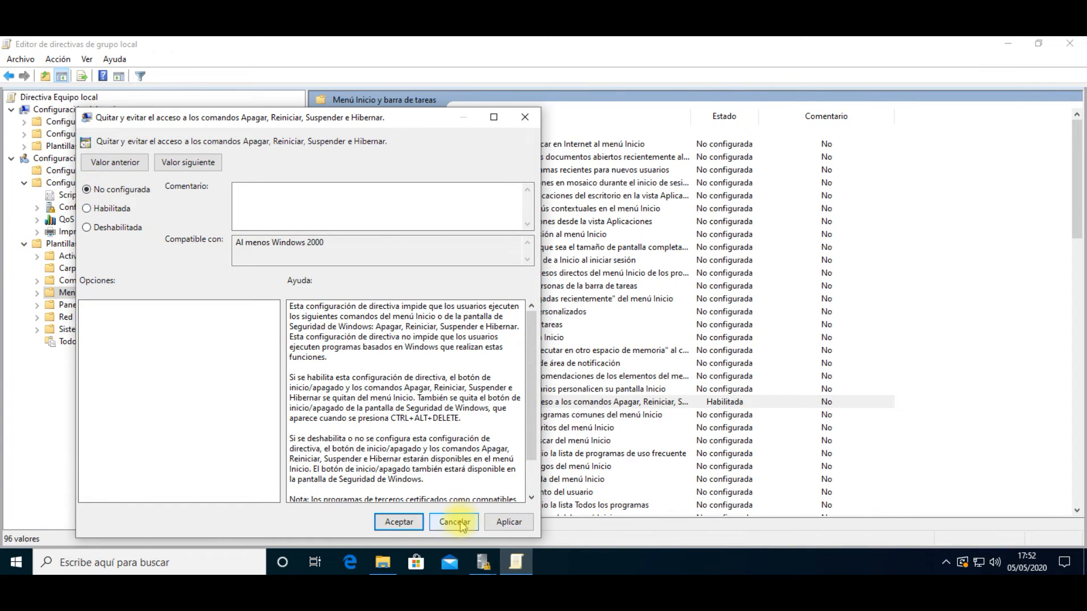
pyautogui.click(510, 522)
# - Check the Inicio/Apagado options in the Start menu again, and close the policy dialog
pyautogui.click(16, 562)
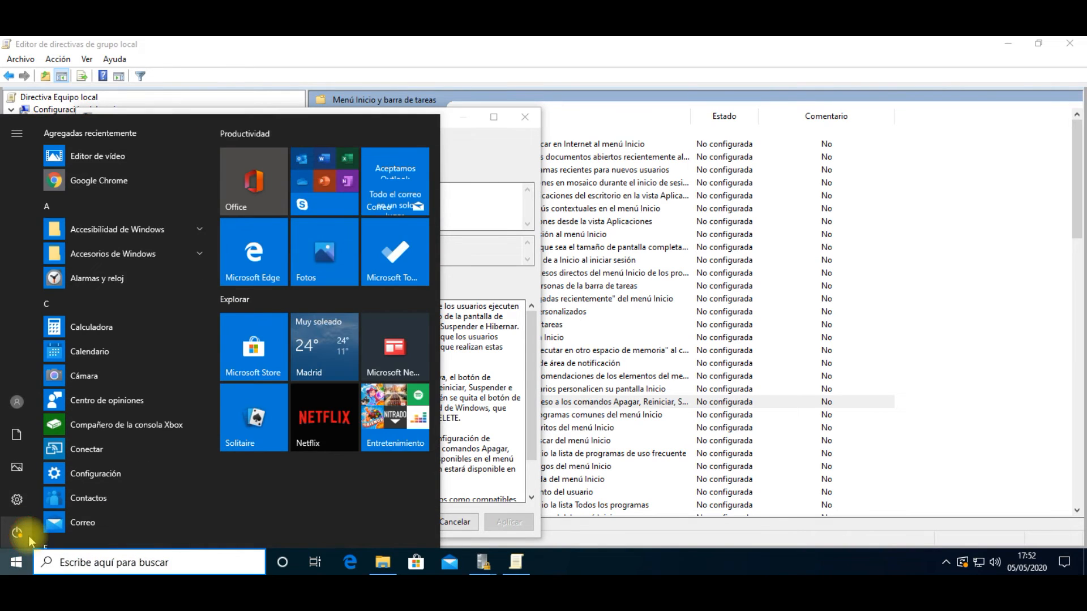
pyautogui.click(23, 535)
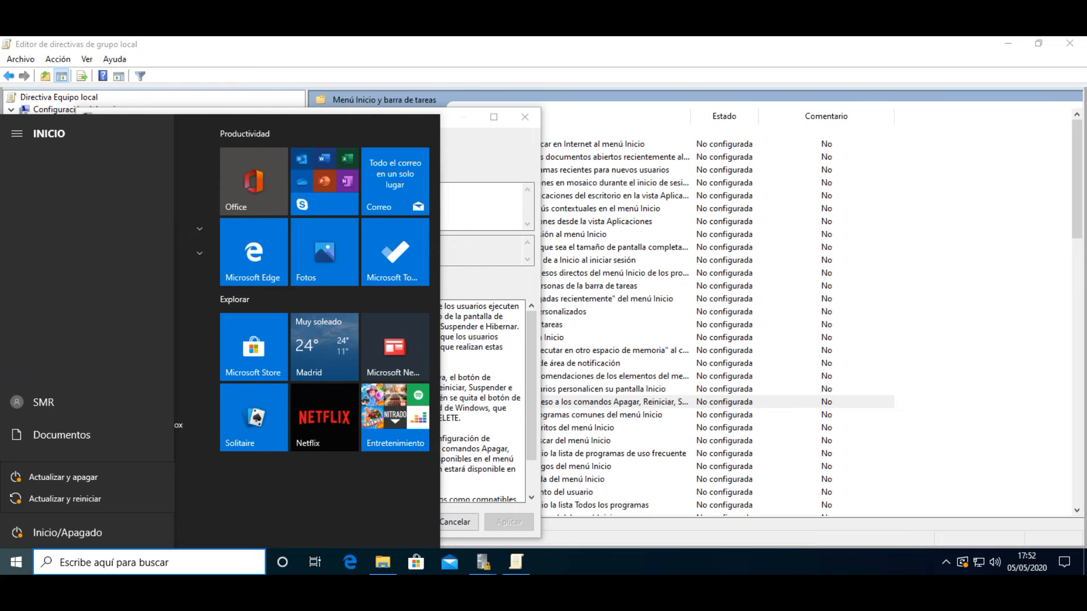
pyautogui.click(491, 148)
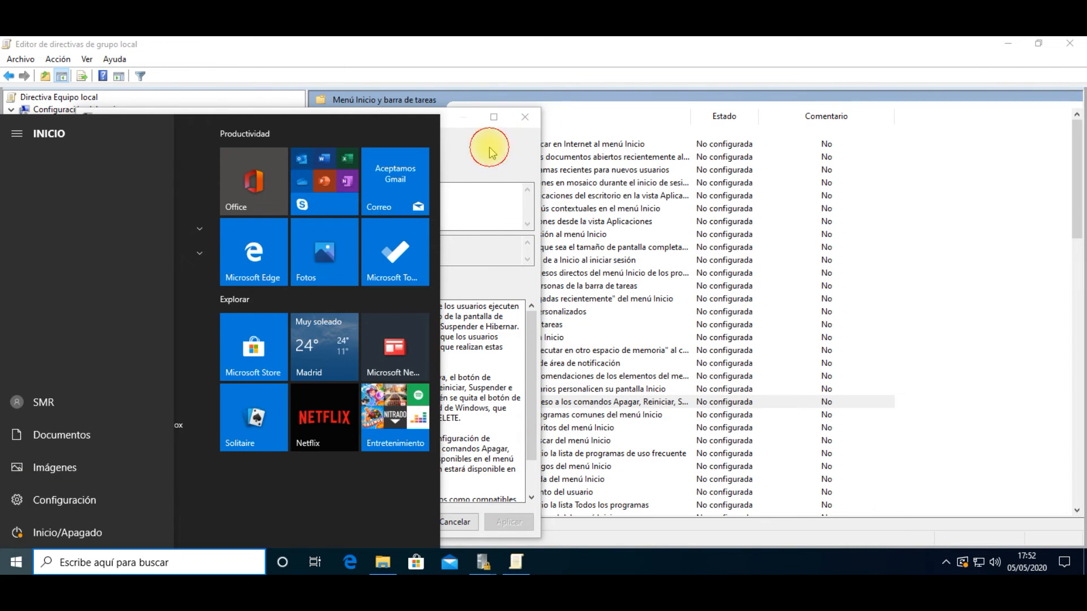
pyautogui.click(497, 151)
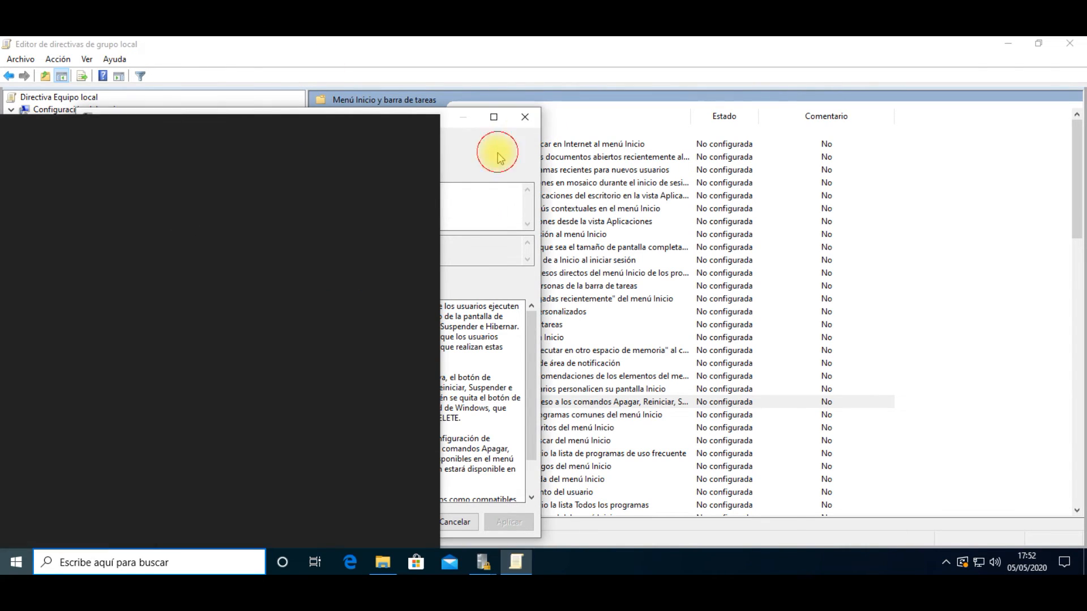
pyautogui.click(524, 126)
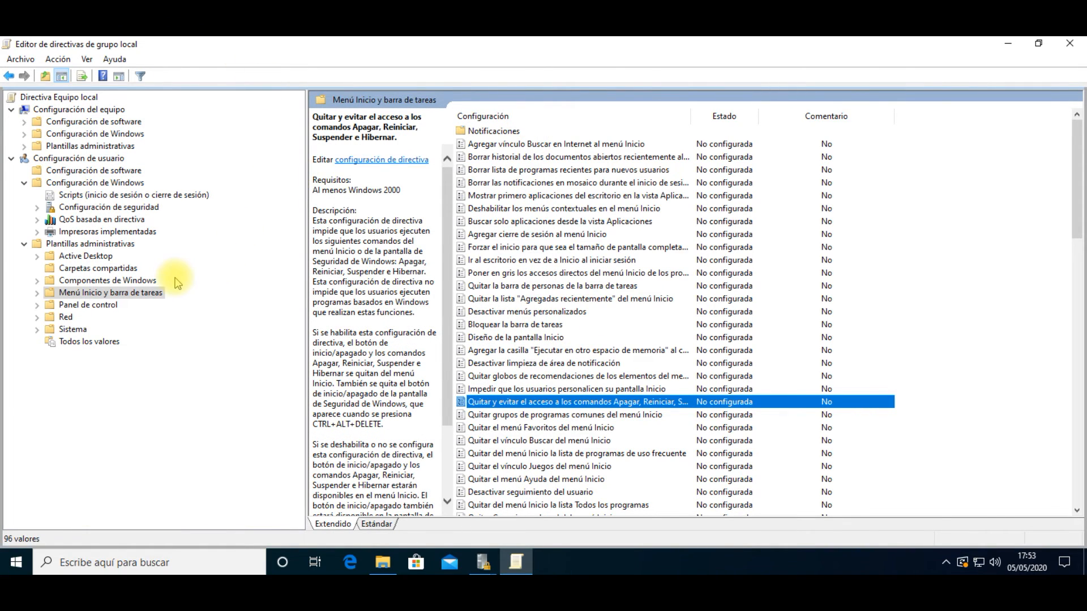
# - Under Panel de control, examine the disallowed-items list of "Ocultar los elementos especificados del Panel de control", and close the policy as No configurada
pyautogui.click(71, 308)
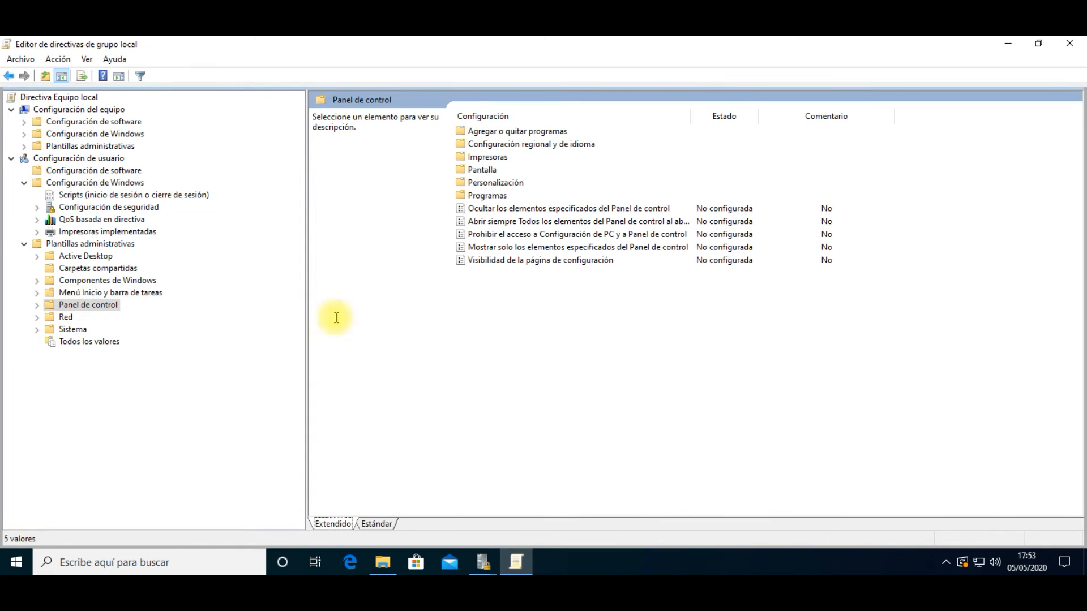
pyautogui.click(574, 210)
pyautogui.doubleClick(548, 210)
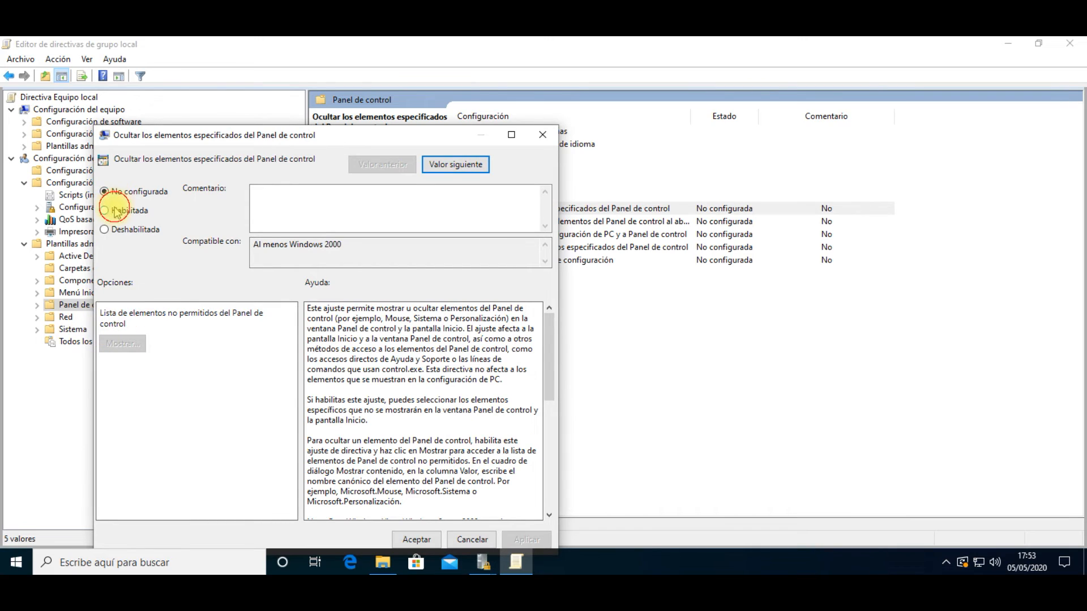
pyautogui.click(115, 211)
pyautogui.click(122, 343)
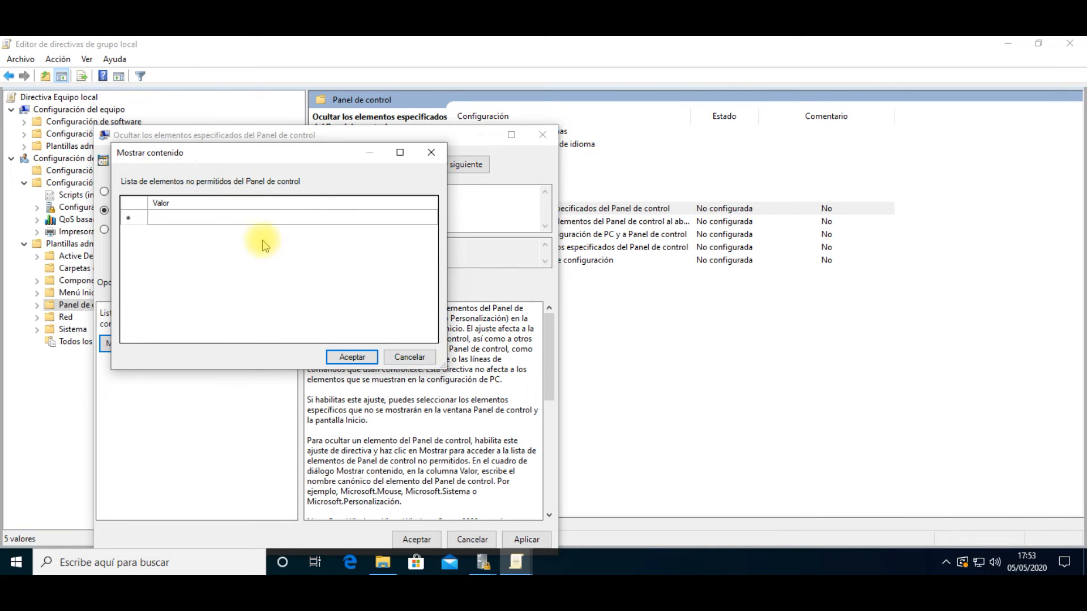
pyautogui.click(410, 357)
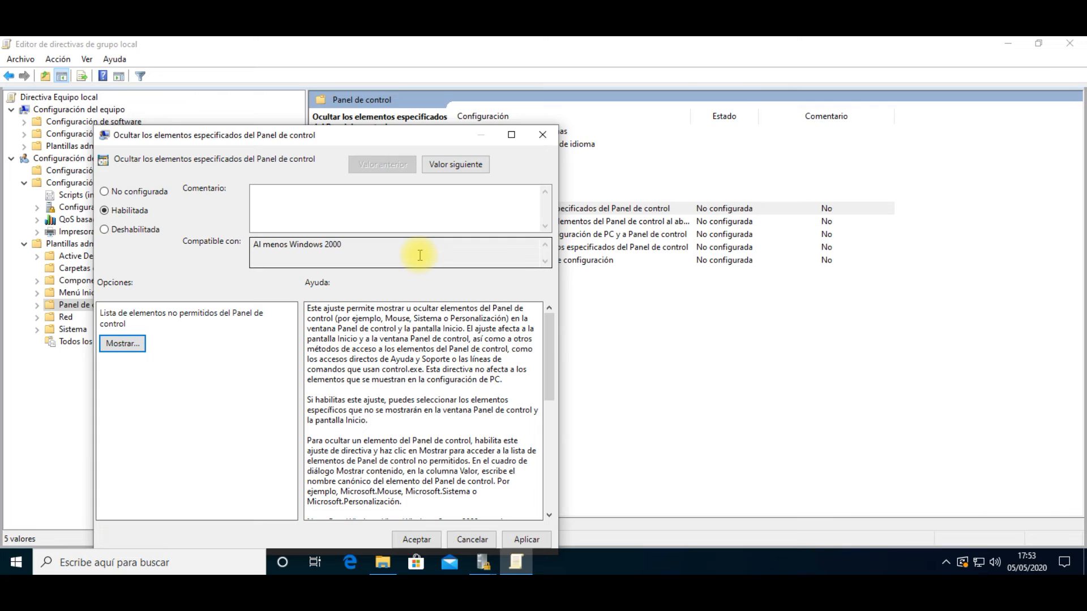
pyautogui.click(142, 193)
pyautogui.click(638, 294)
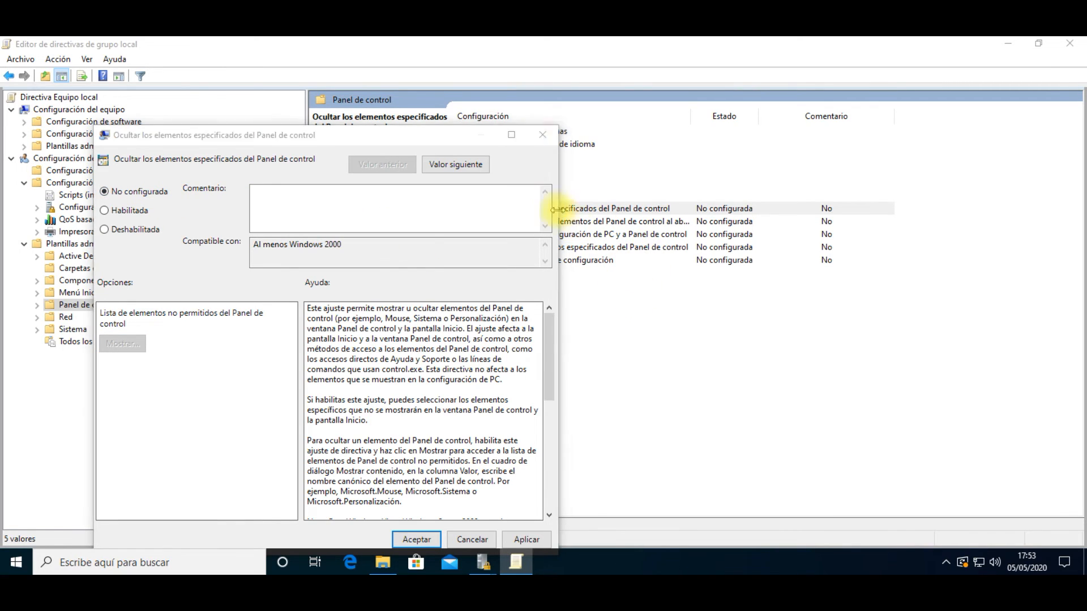
pyautogui.click(542, 136)
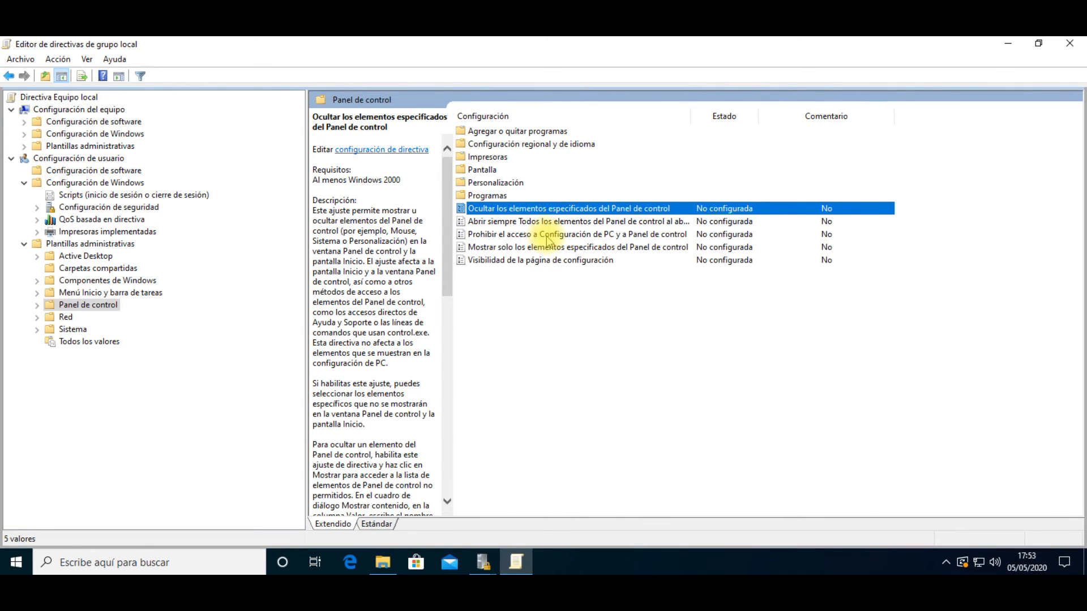
# - Set the policy "Prohibir el acceso a Configuración de PC y a Panel de control" to Habilitada and apply it
pyautogui.click(548, 238)
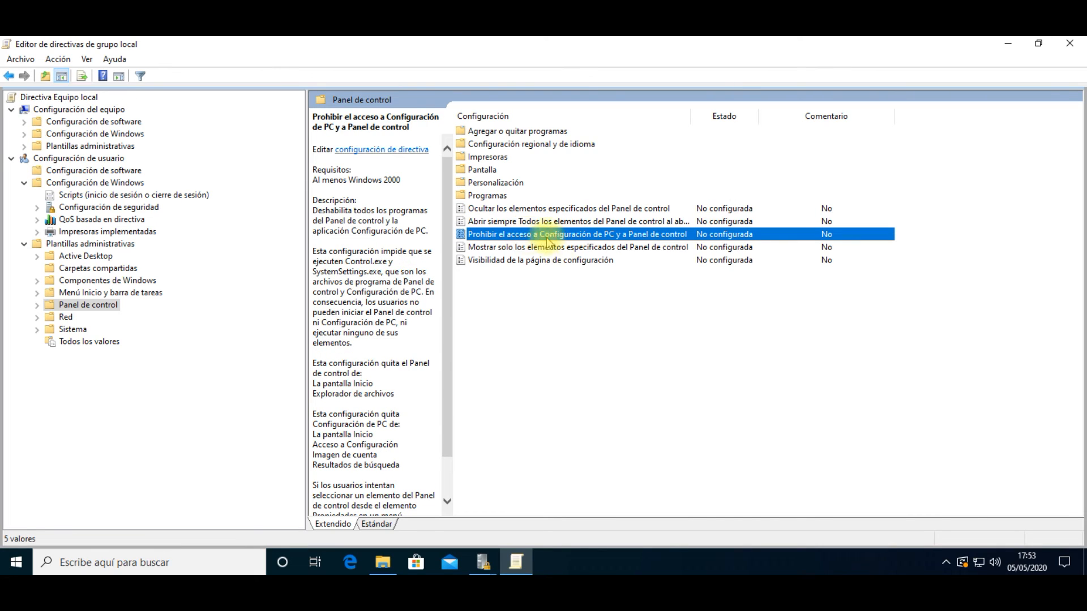
pyautogui.doubleClick(613, 232)
pyautogui.click(36, 141)
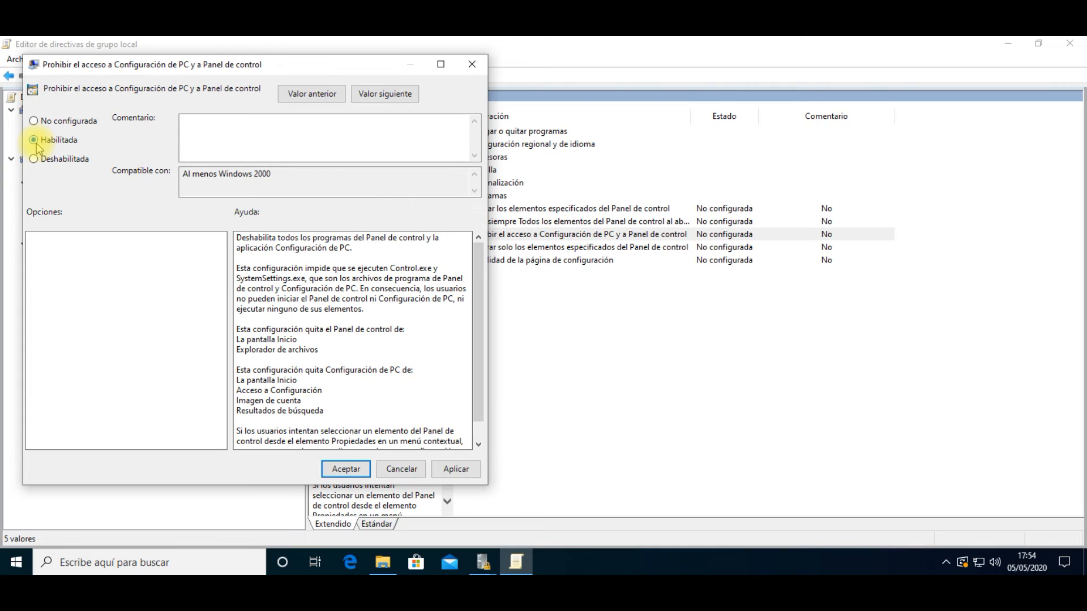
pyautogui.click(449, 473)
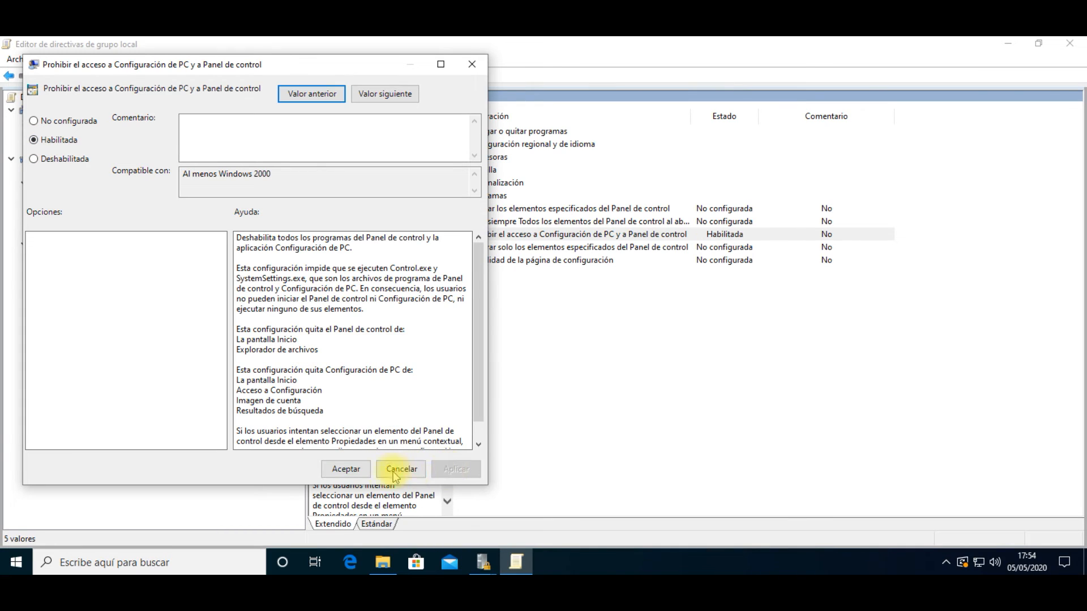
# - Search Windows for "panel", try to open Panel de control to test the restriction, and dismiss the resulting message
pyautogui.click(156, 559)
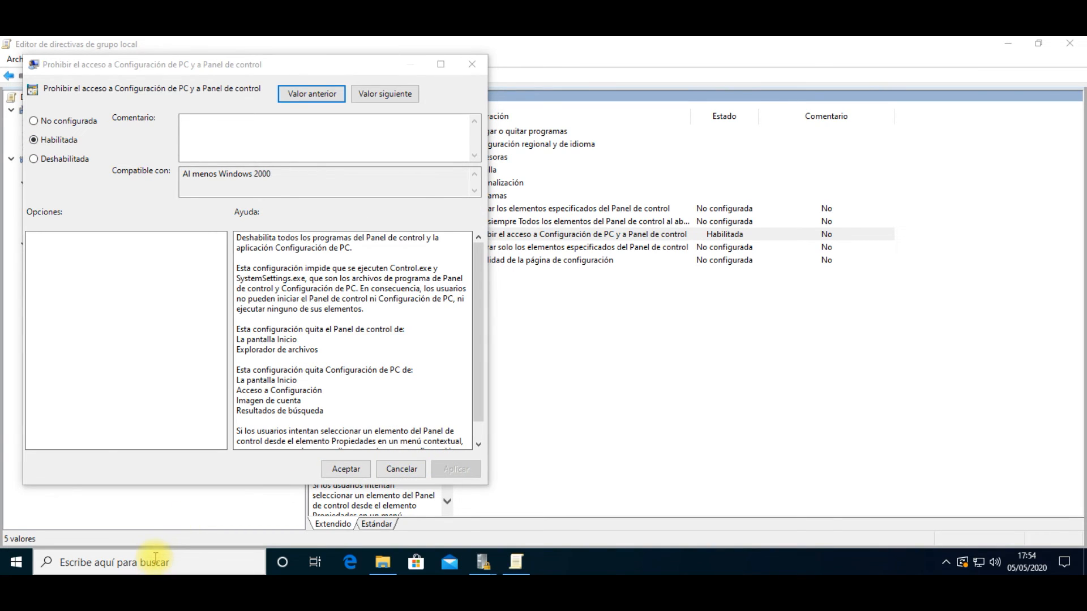
pyautogui.write('panel')
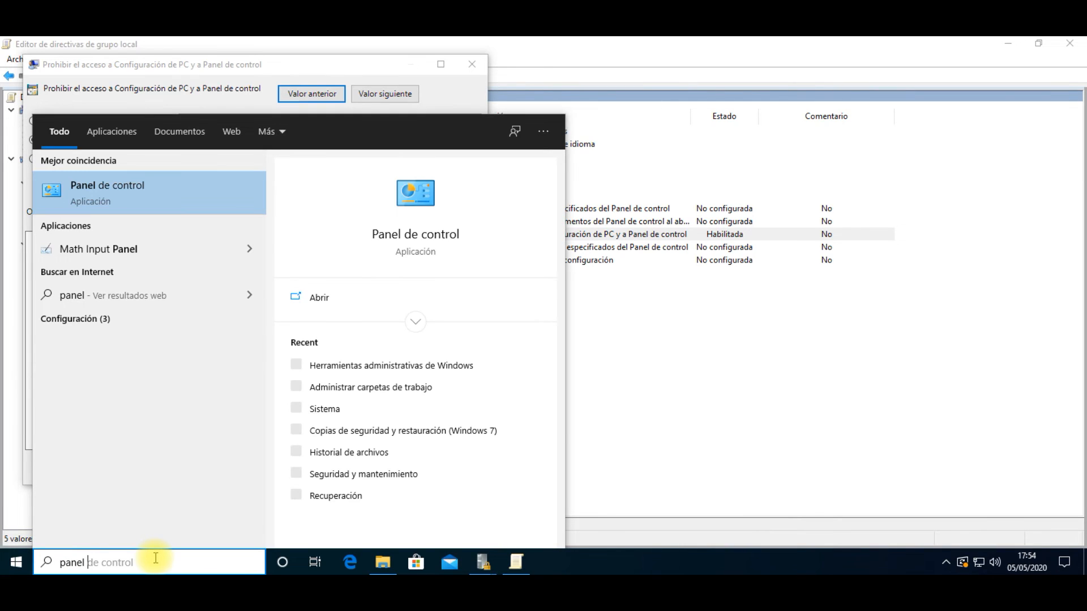
pyautogui.click(320, 302)
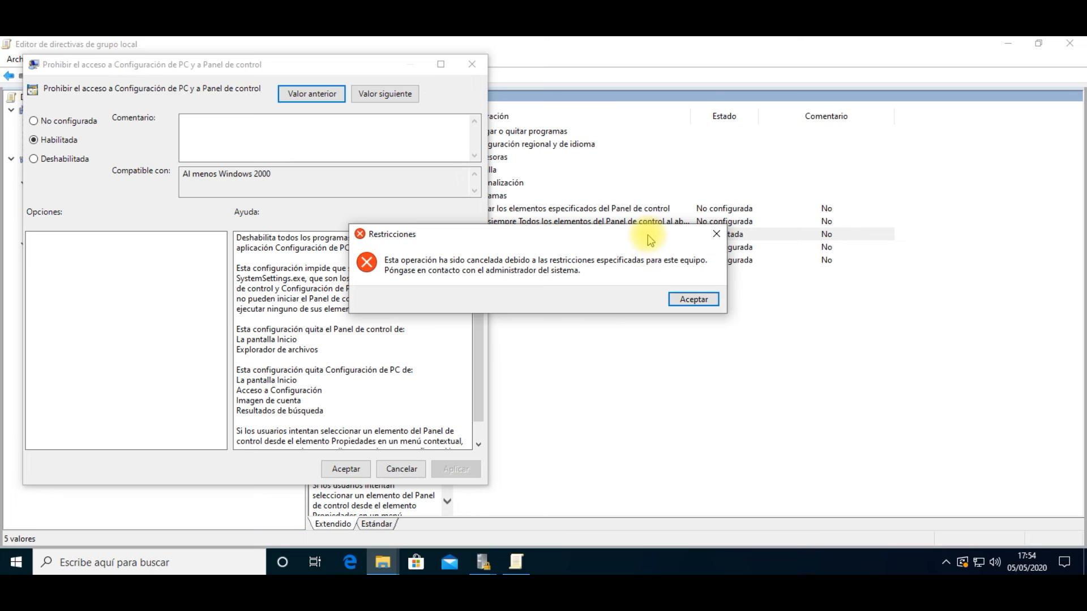
pyautogui.click(694, 299)
# - Return the Panel de control access policy to No configurada, apply it, and launch Panel de control from the Windows search
pyautogui.click(46, 122)
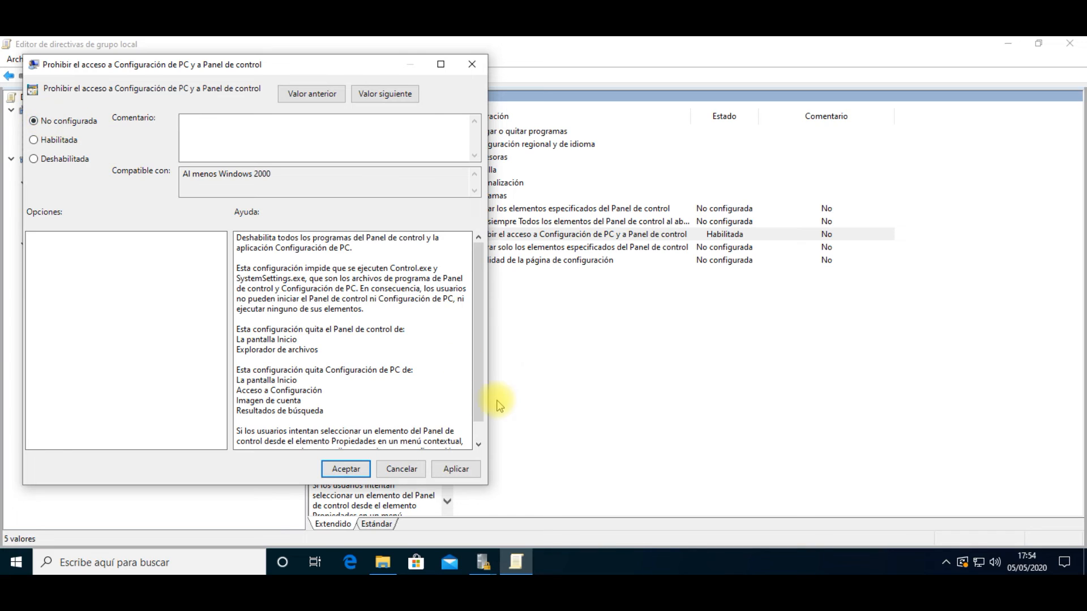
pyautogui.click(457, 469)
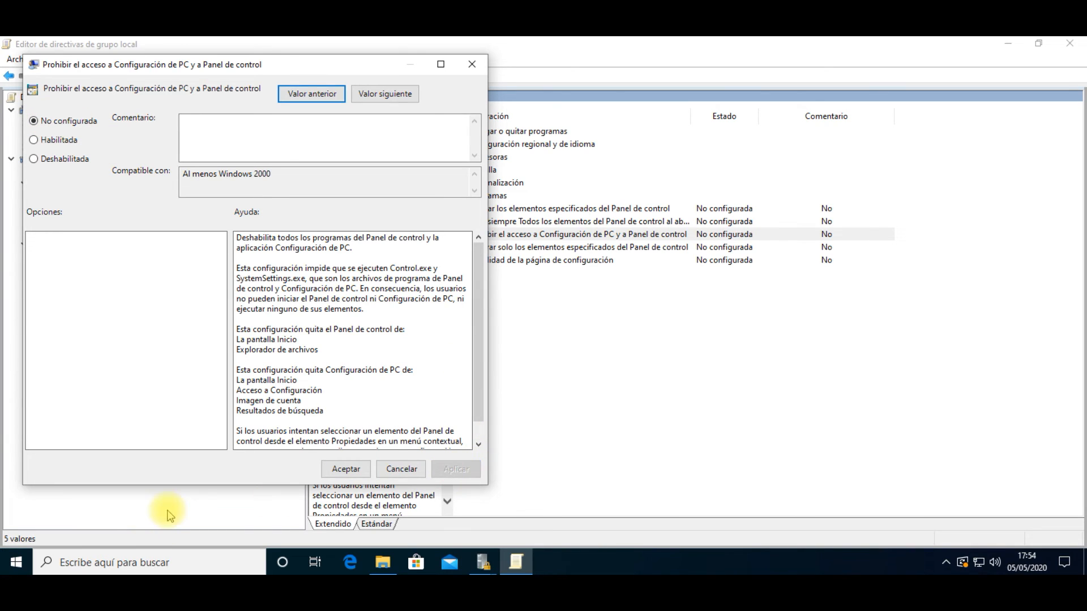
pyautogui.click(142, 562)
pyautogui.write('panel de contro')
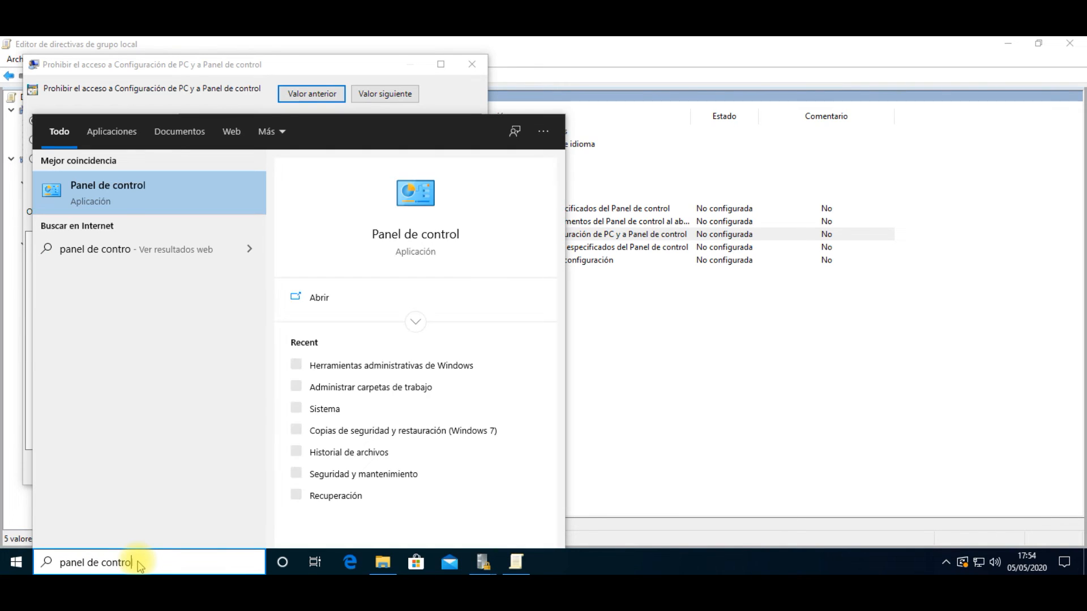
pyautogui.click(320, 298)
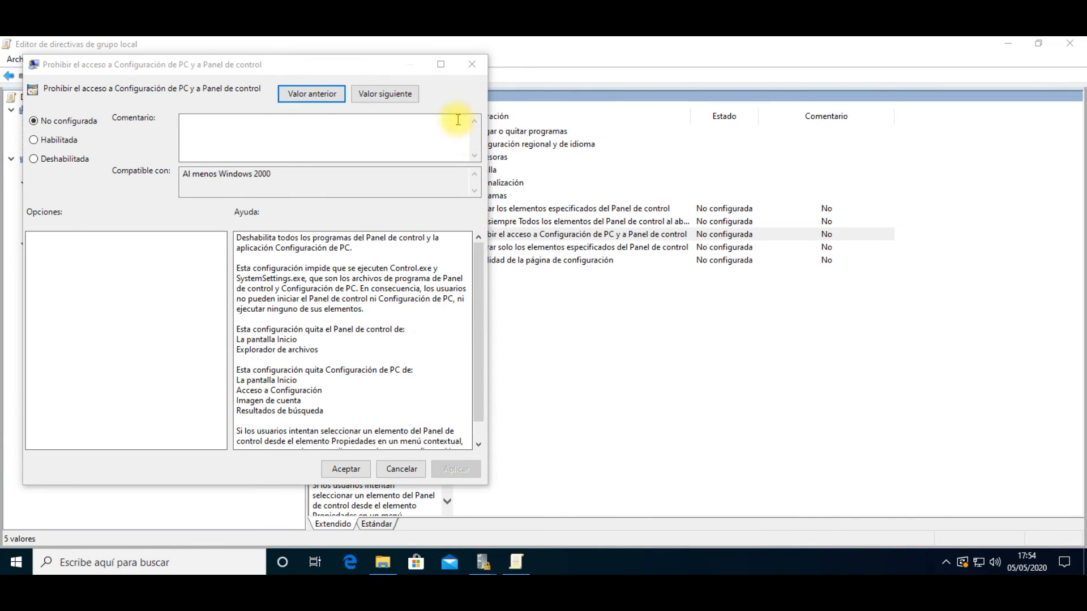
# - Close the Control Panel access policy and open Sistema y seguridad in Panel de control to test the access
pyautogui.click(473, 66)
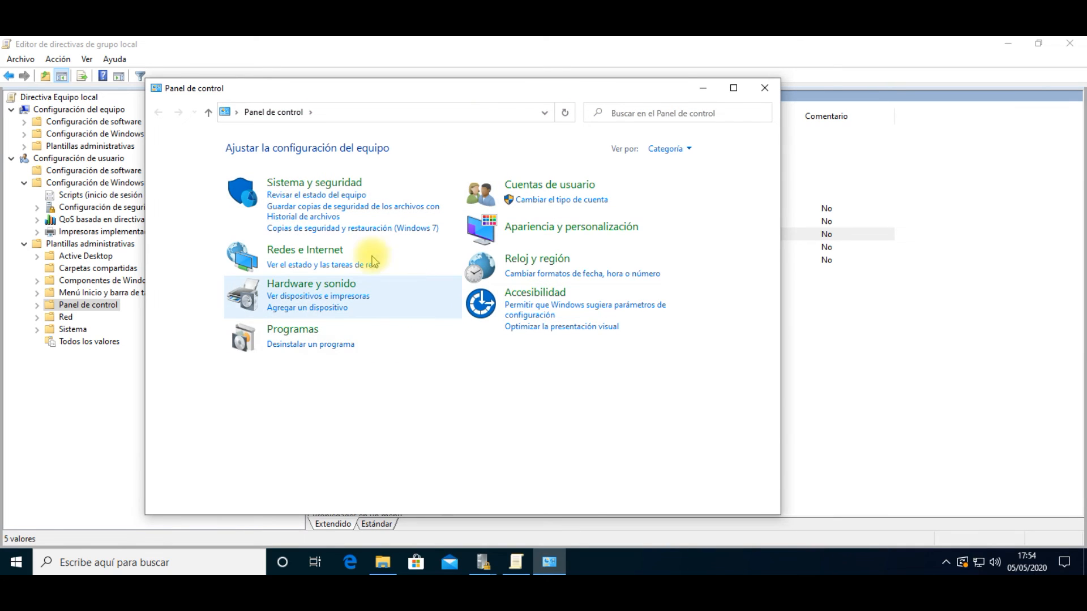
pyautogui.click(334, 182)
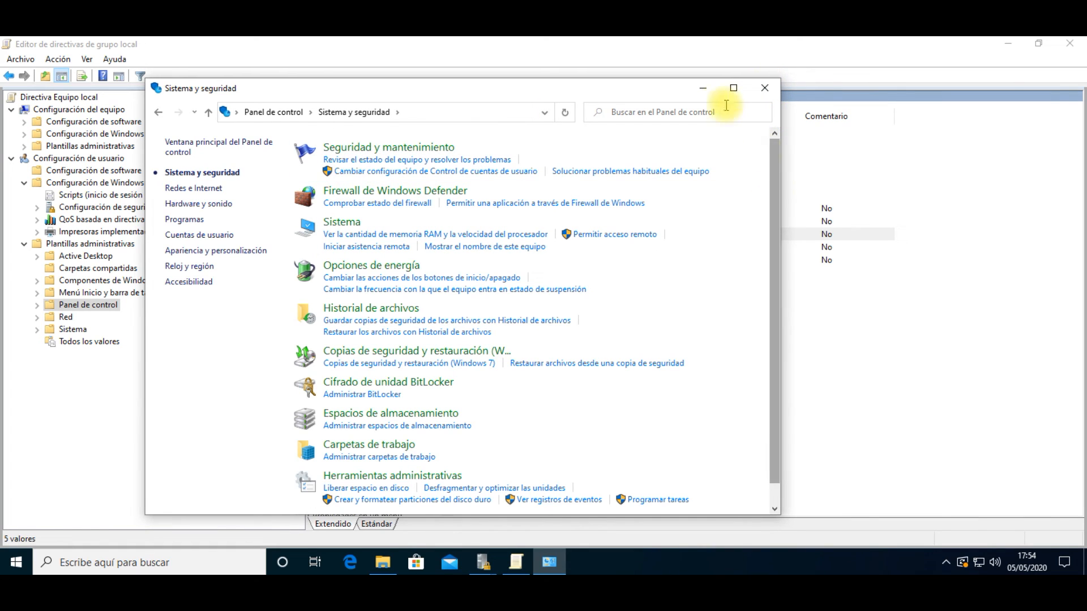
pyautogui.moveTo(611, 80); pyautogui.dragTo(755, 135)
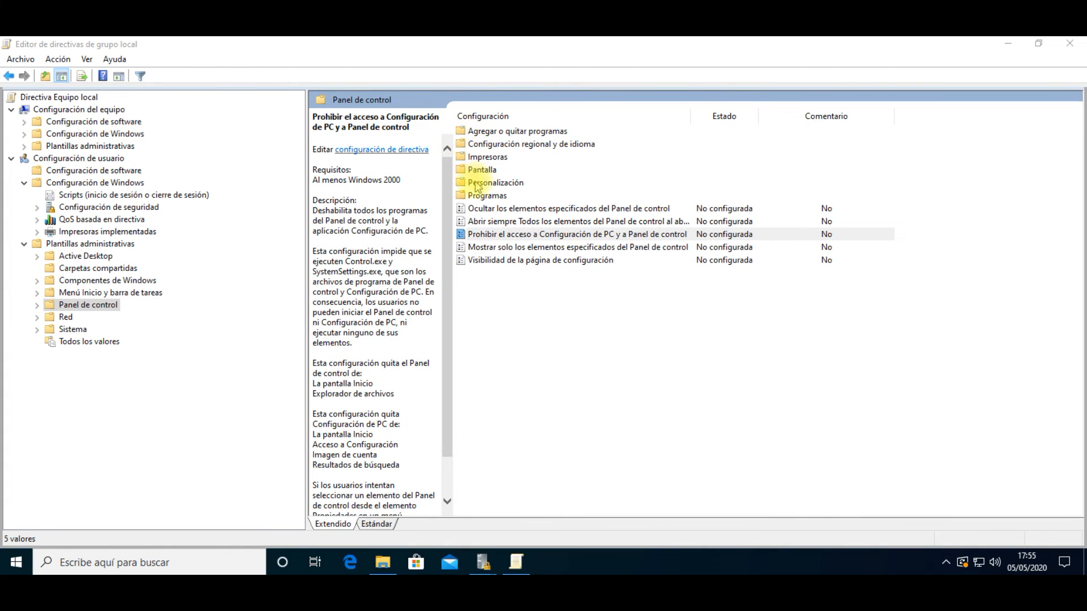
# - Review the policies in Agregar o quitar programas under Panel de control, and collapse the Panel de control folder
pyautogui.click(471, 134)
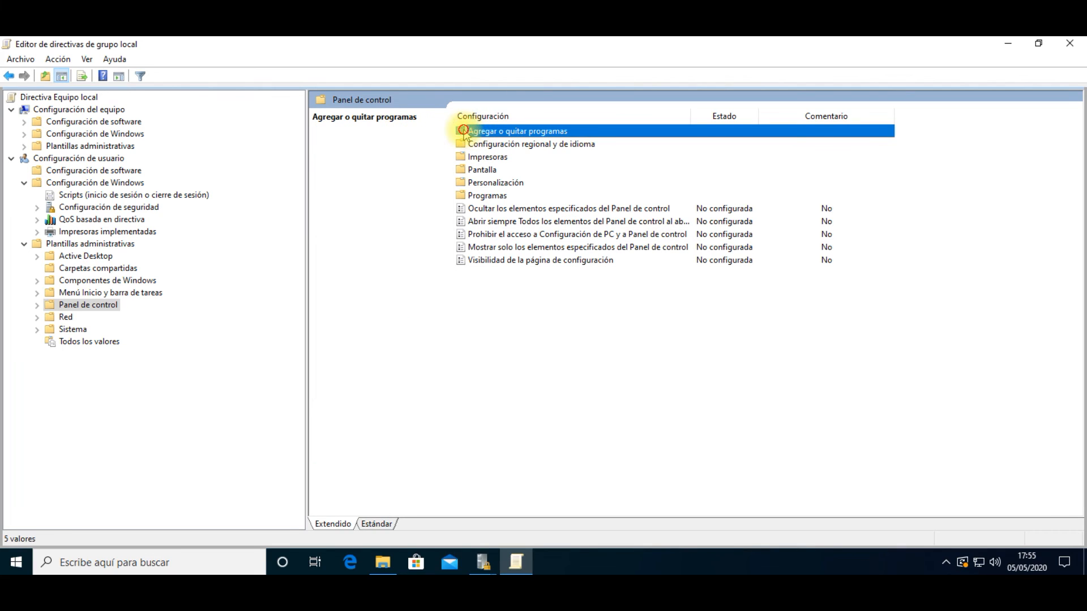
pyautogui.doubleClick(463, 131)
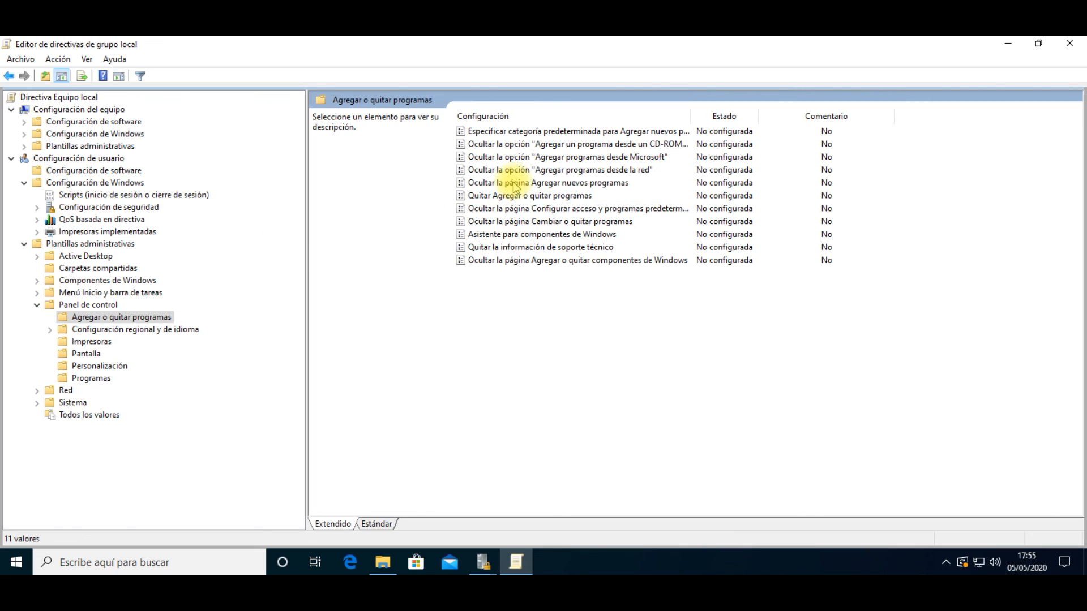
pyautogui.click(69, 305)
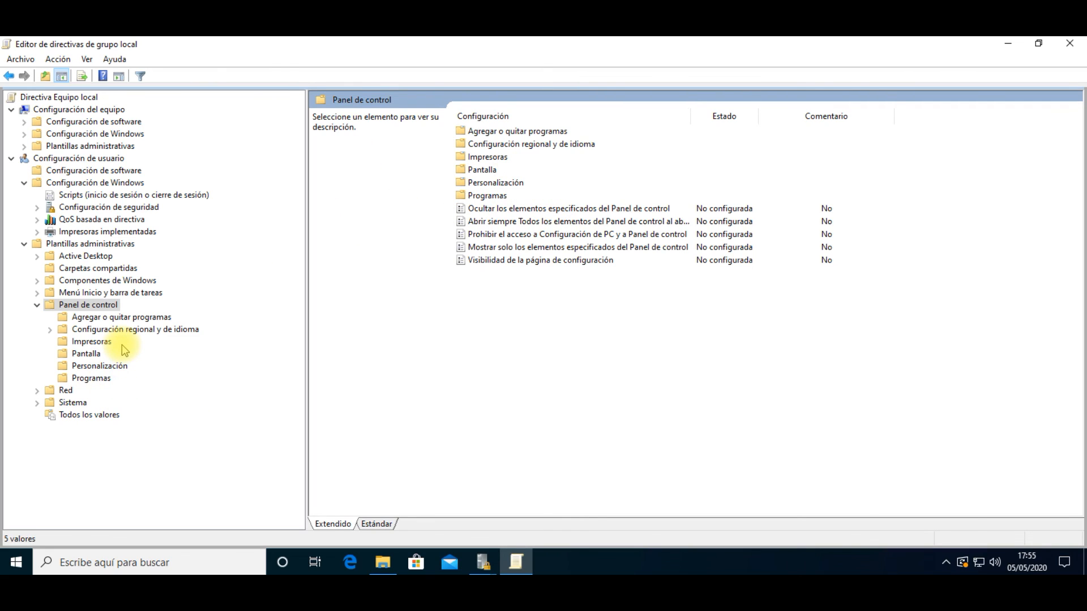
pyautogui.click(37, 306)
# - Review the user policies in the Active Desktop subfolder and in Carpetas compartidas under Plantillas administrativas
pyautogui.click(37, 258)
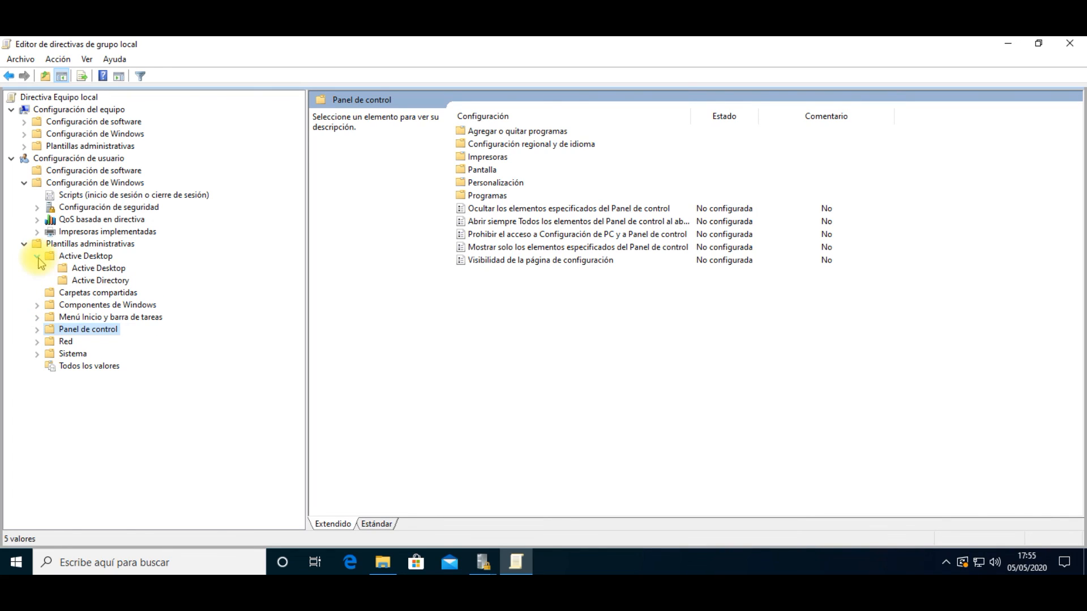
pyautogui.click(66, 269)
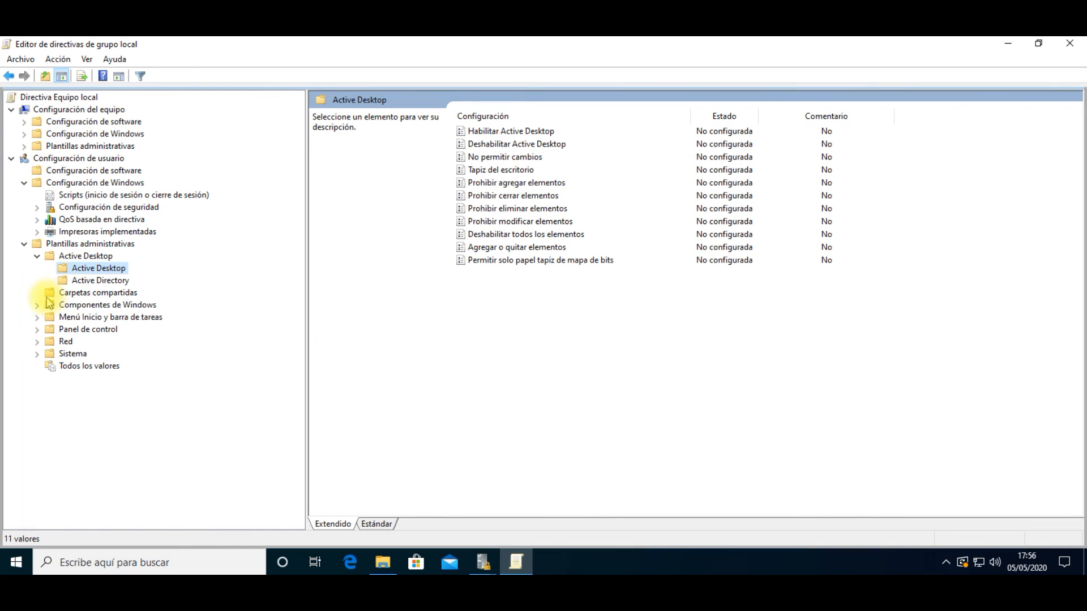
pyautogui.click(50, 292)
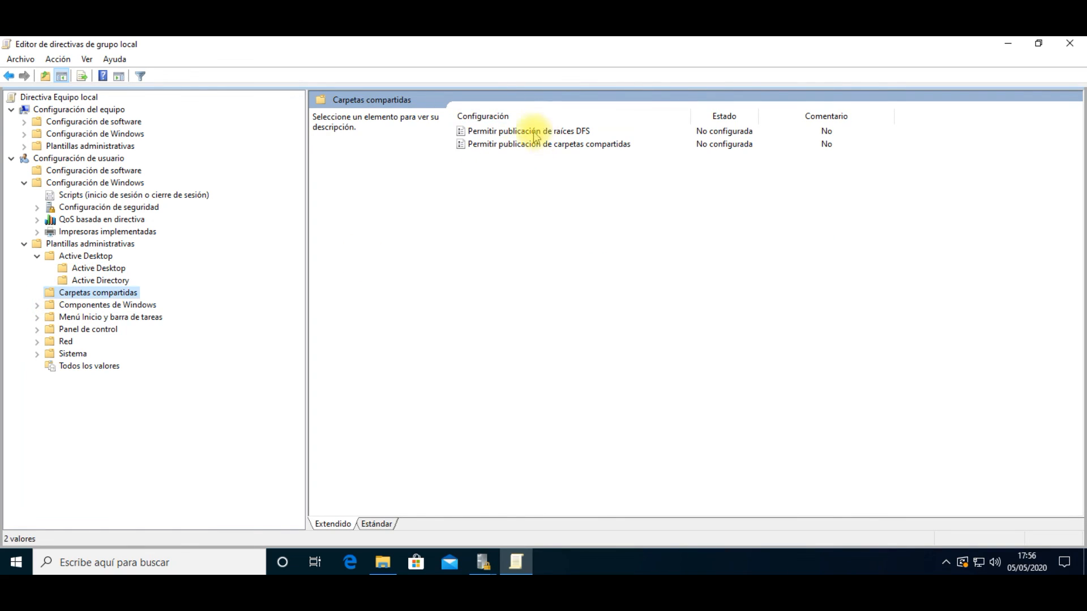
# - Expand Componentes de Windows and view the policies of Administrador de datos adjuntos and Grabadora de sonidos
pyautogui.click(40, 305)
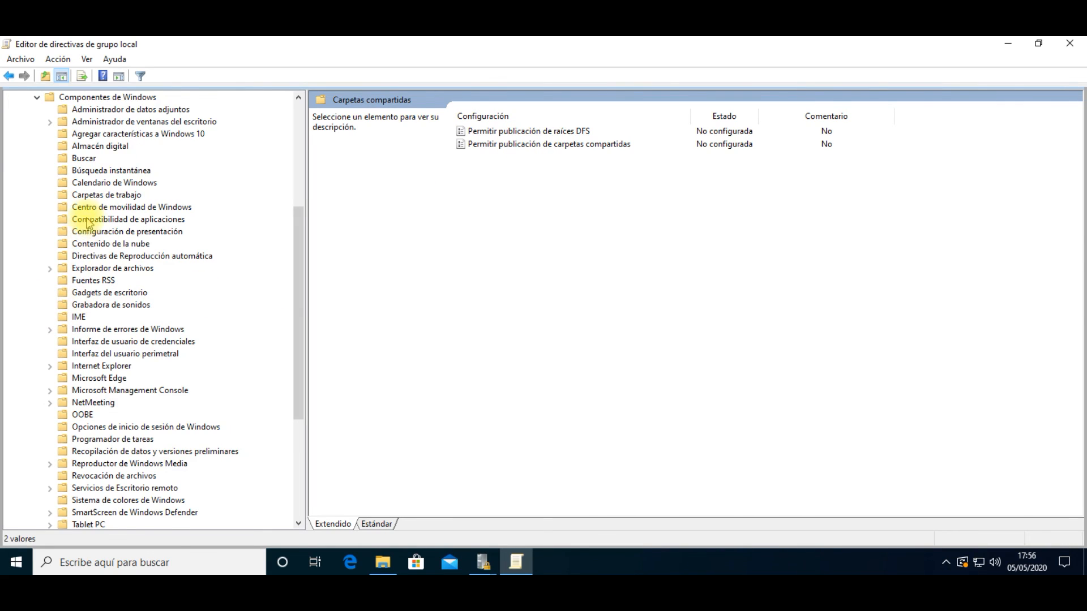
pyautogui.scroll(1, 96, 221)
pyautogui.click(134, 147)
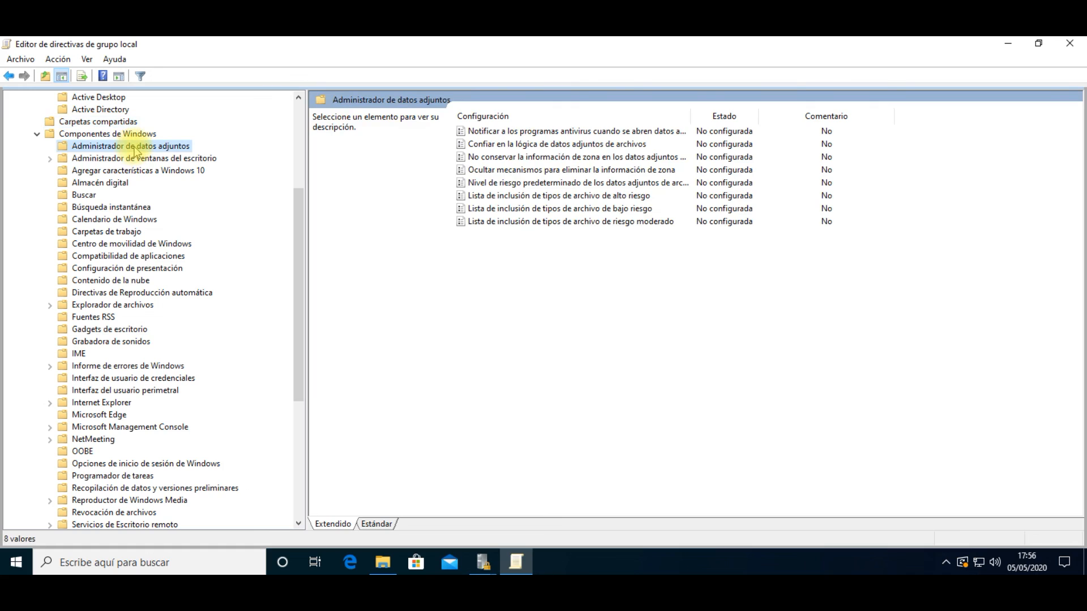
pyautogui.click(120, 342)
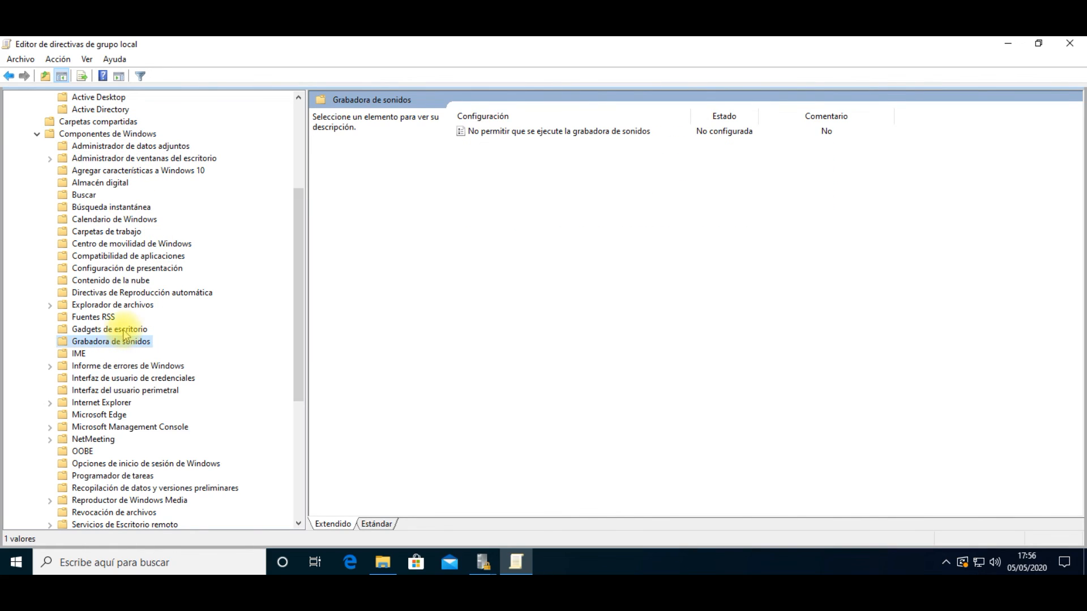
# - Examine the policy list of Explorador de archivos and the remaining folders under Componentes de Windows
pyautogui.click(135, 306)
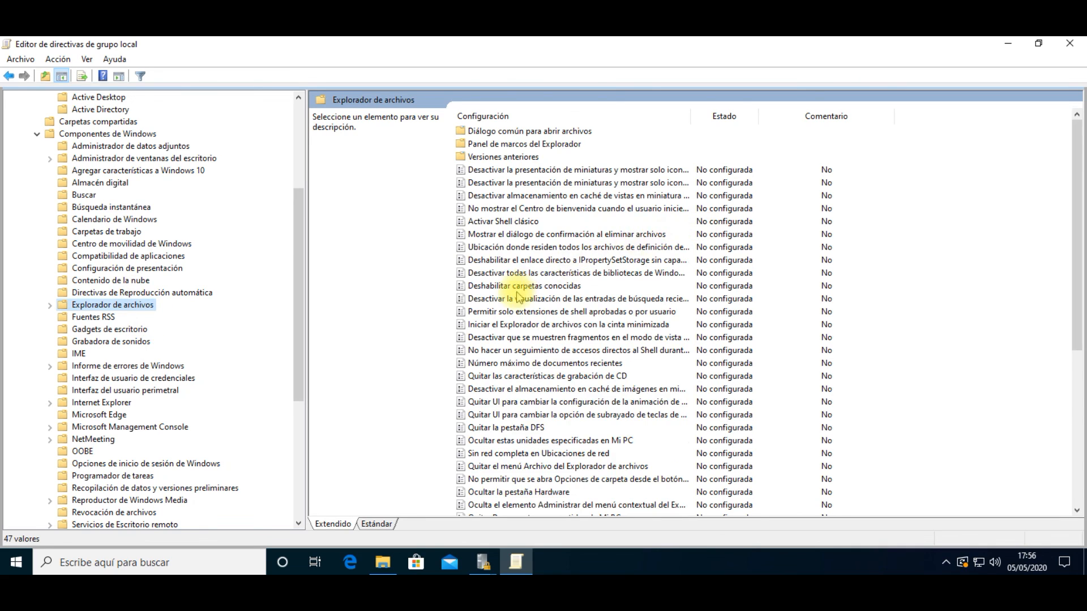
pyautogui.scroll(-7, 518, 300)
pyautogui.scroll(5, 514, 403)
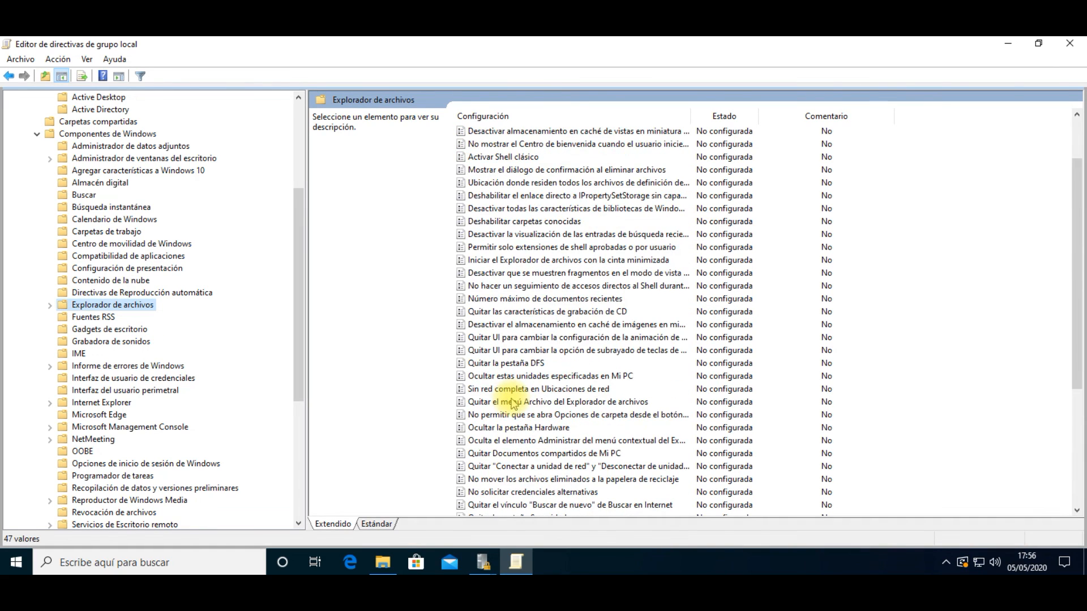
pyautogui.scroll(2, 509, 402)
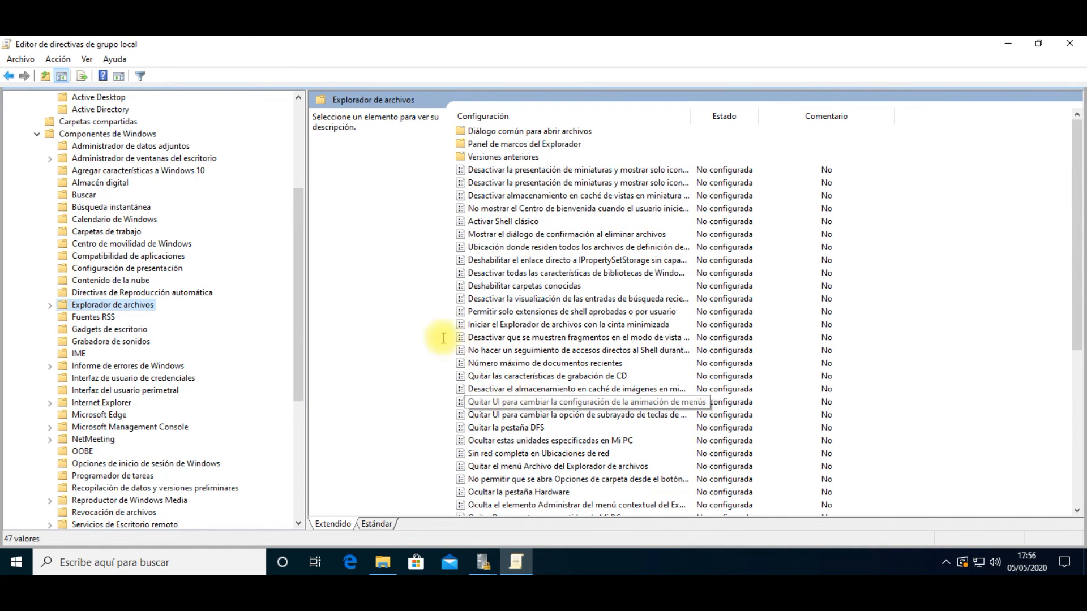
pyautogui.scroll(-3, 209, 339)
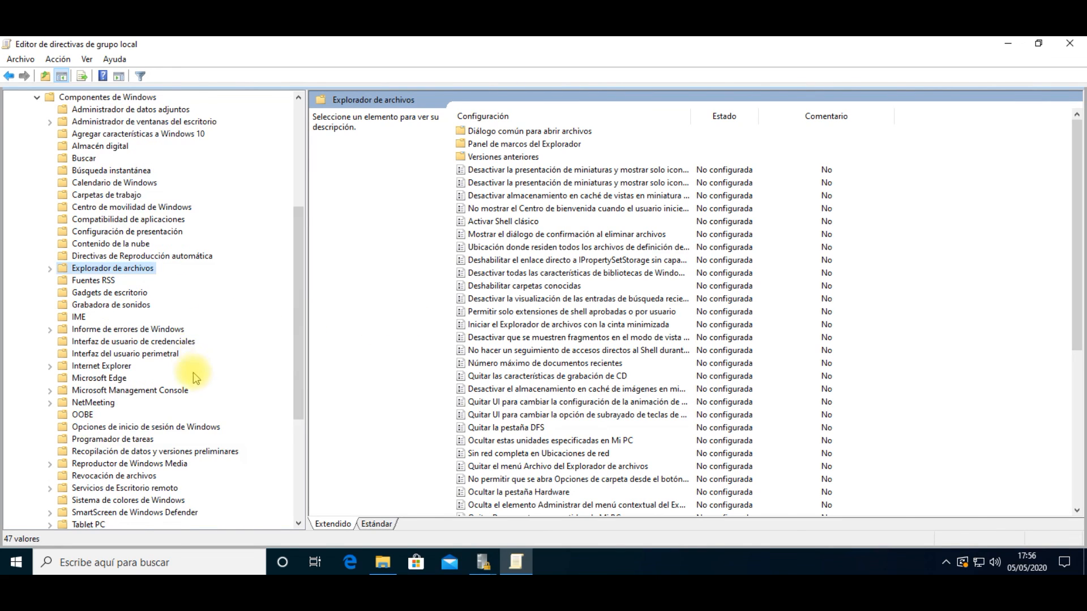
pyautogui.scroll(-2, 204, 340)
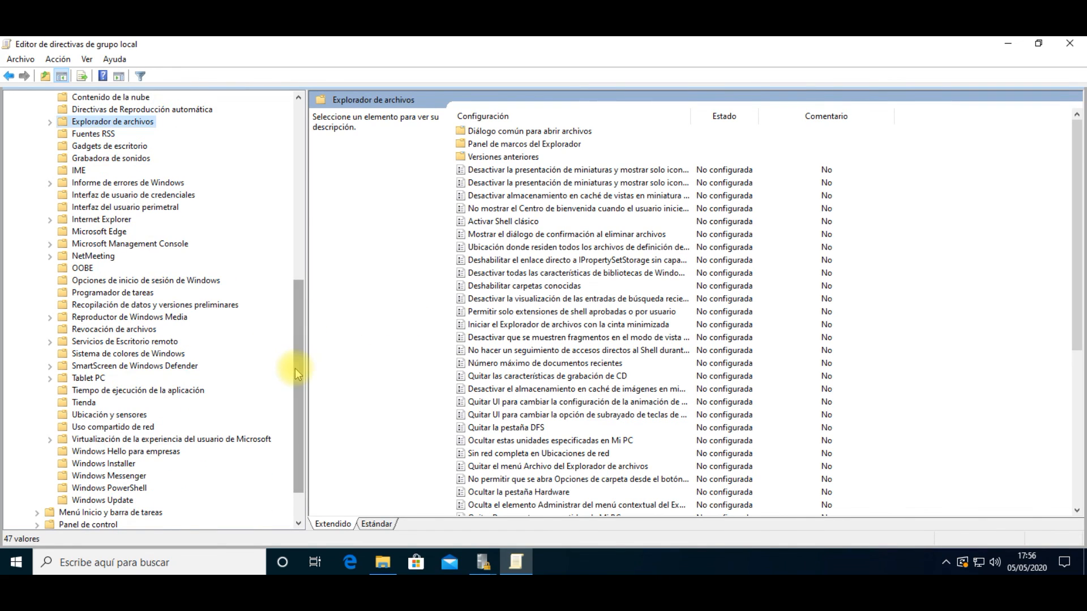
pyautogui.moveTo(296, 368); pyautogui.dragTo(296, 189)
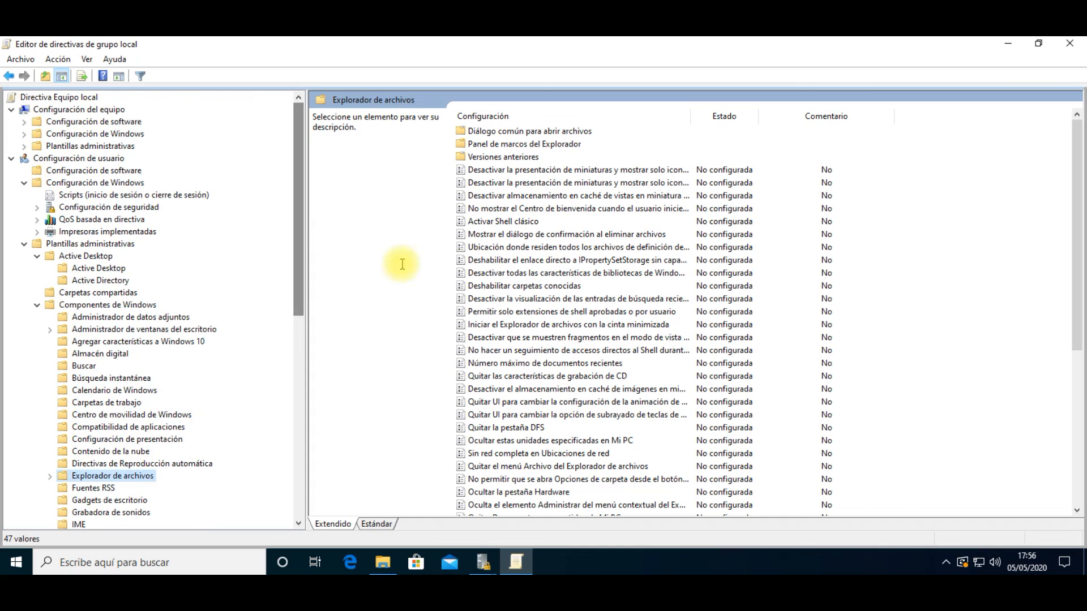
# - Collapse Componentes de Windows, Active Desktop, Configuración de Windows and Plantillas administrativas under Configuración de usuario
pyautogui.click(38, 306)
pyautogui.click(37, 257)
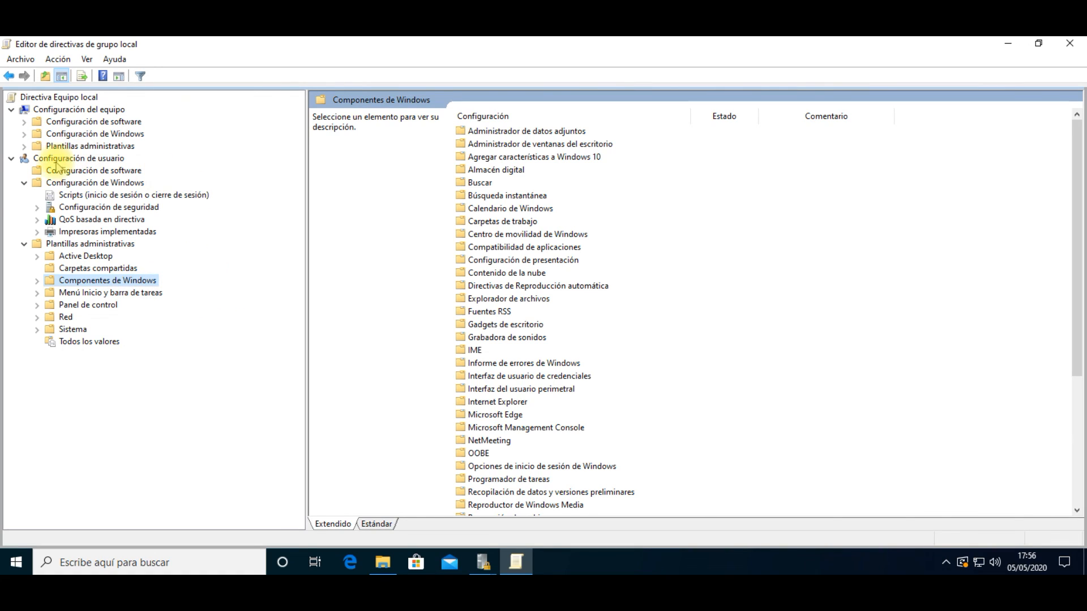
pyautogui.click(24, 182)
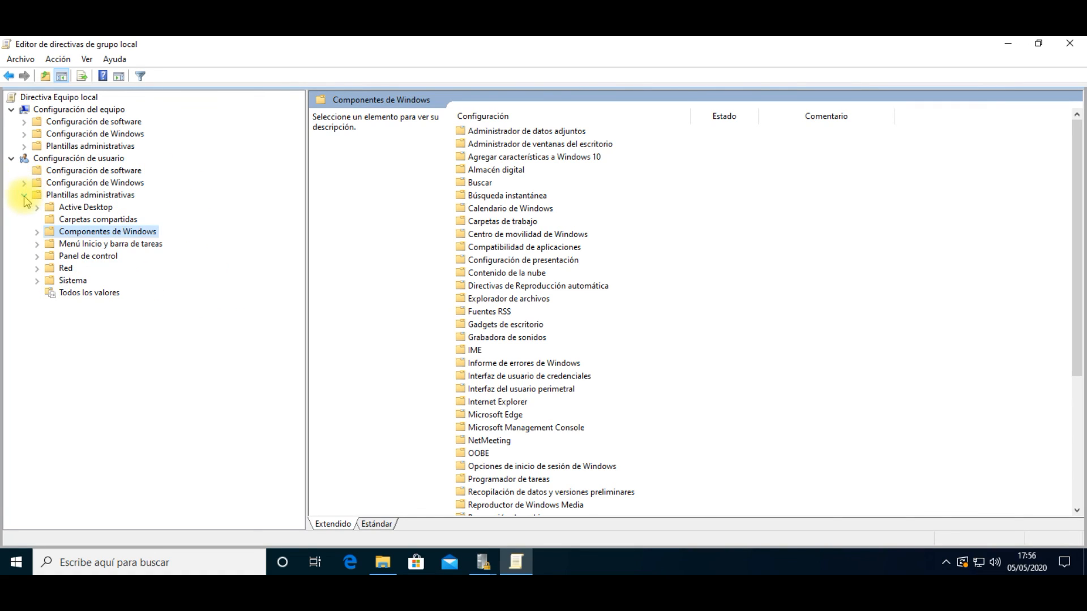
pyautogui.click(24, 195)
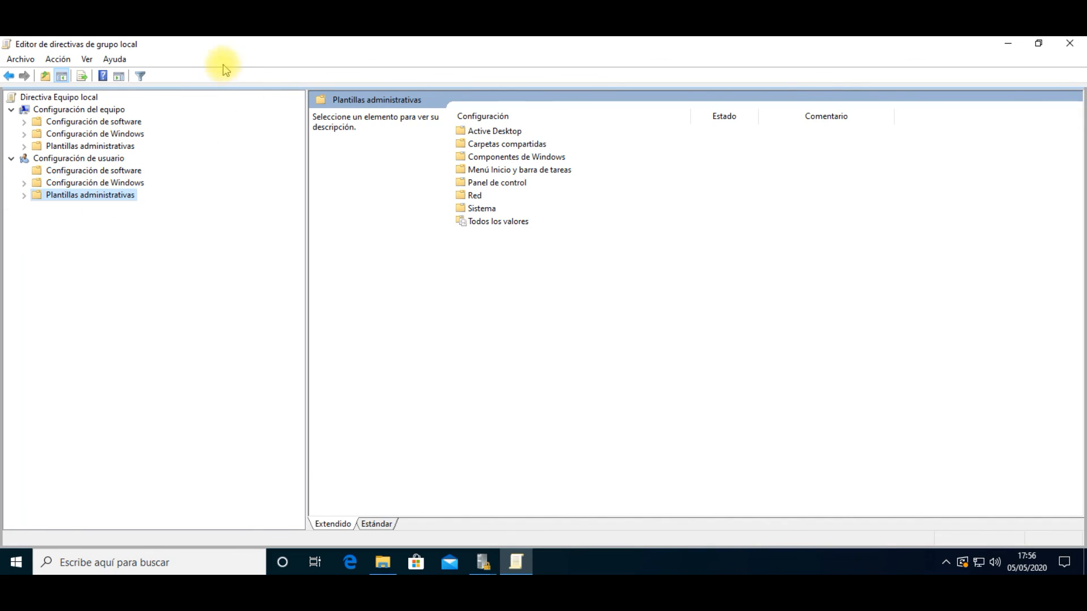